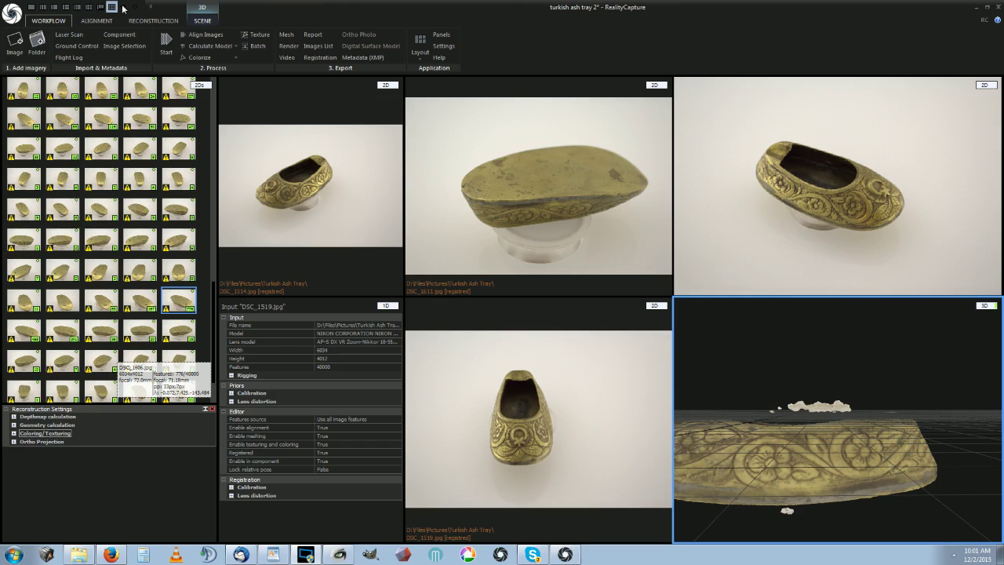
- Open the photo DSC_1462.jpg from the Turkish Ash Tray folder for preview while choosing images to add
click(16, 51)
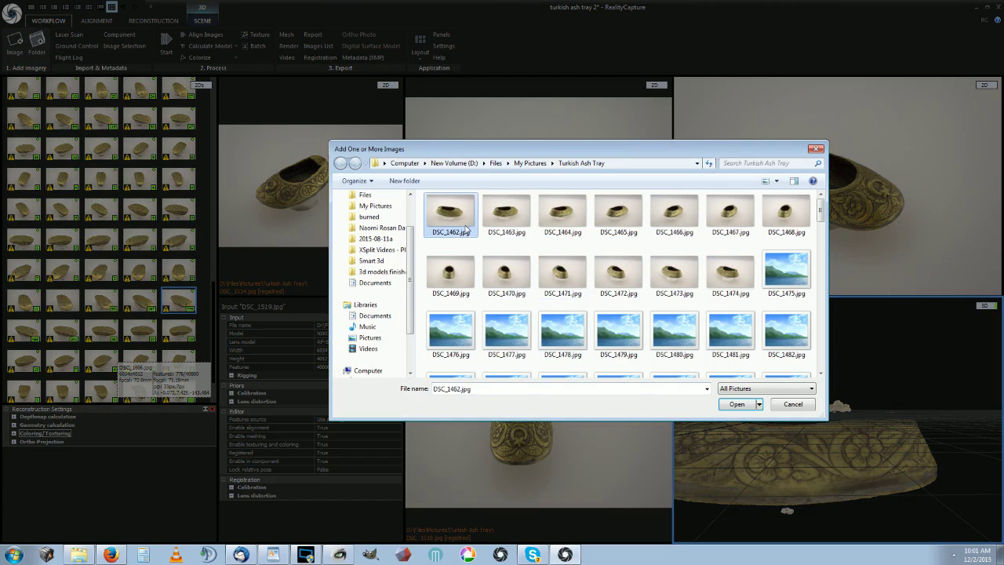
right_click(466, 223)
click(505, 227)
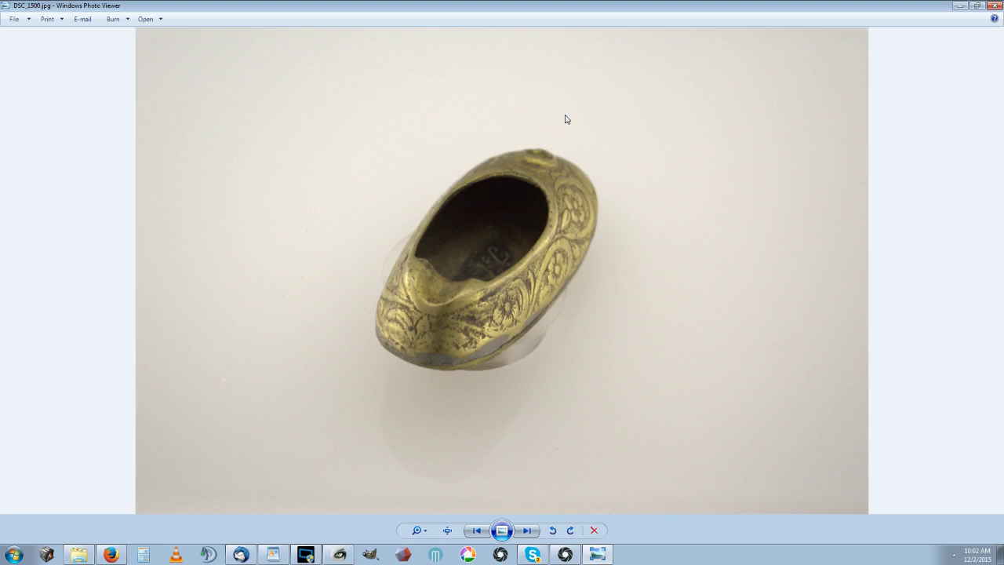
- Page through the ash tray photos covering the top and underside, and close the viewer without adding any images
key(Right)
key(Right)
key(Right)
key(Right)
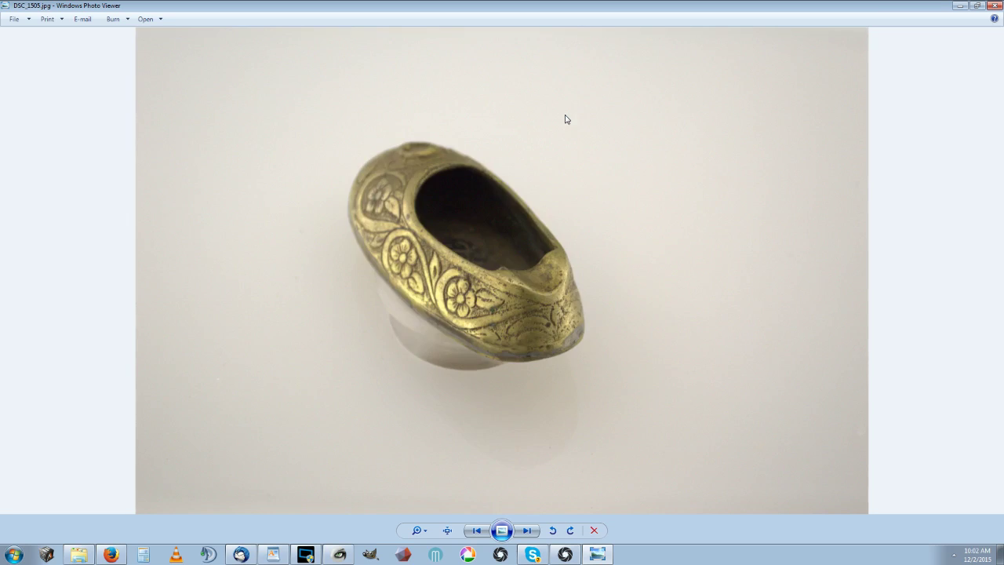
key(Right)
key(Right)
key(Right)
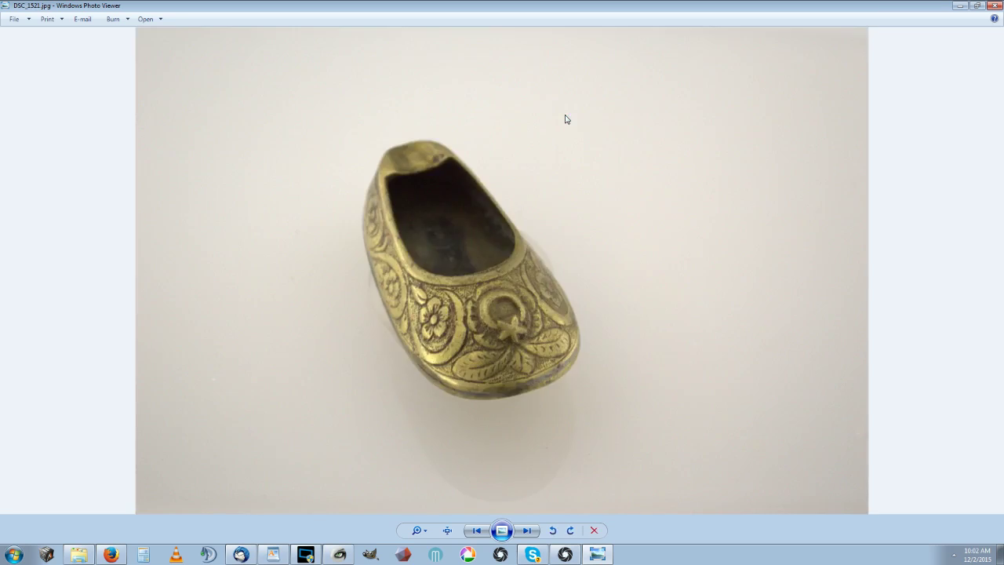
key(Right)
key(Right)
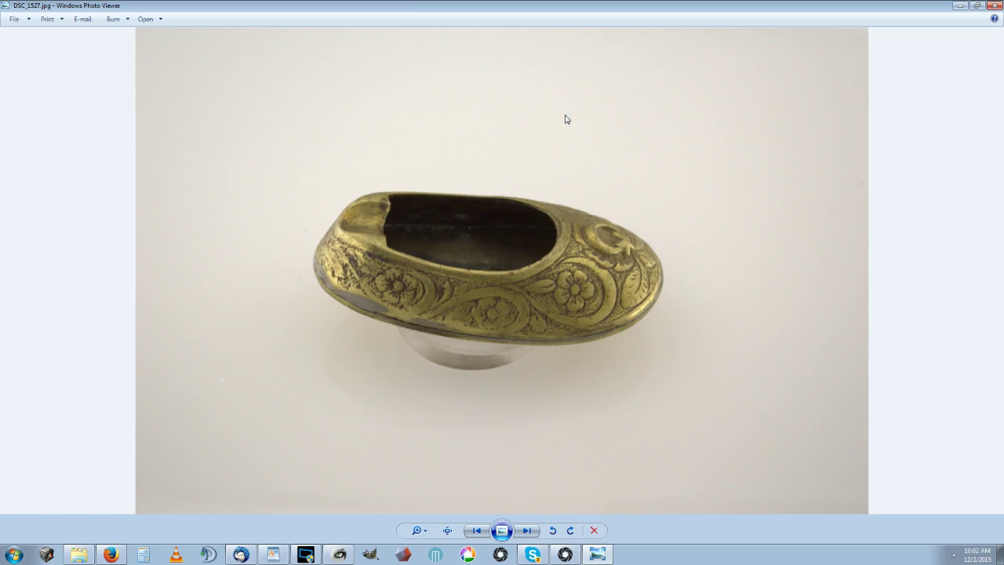
key(Right)
key(Right)
key(Right)
key(Right)
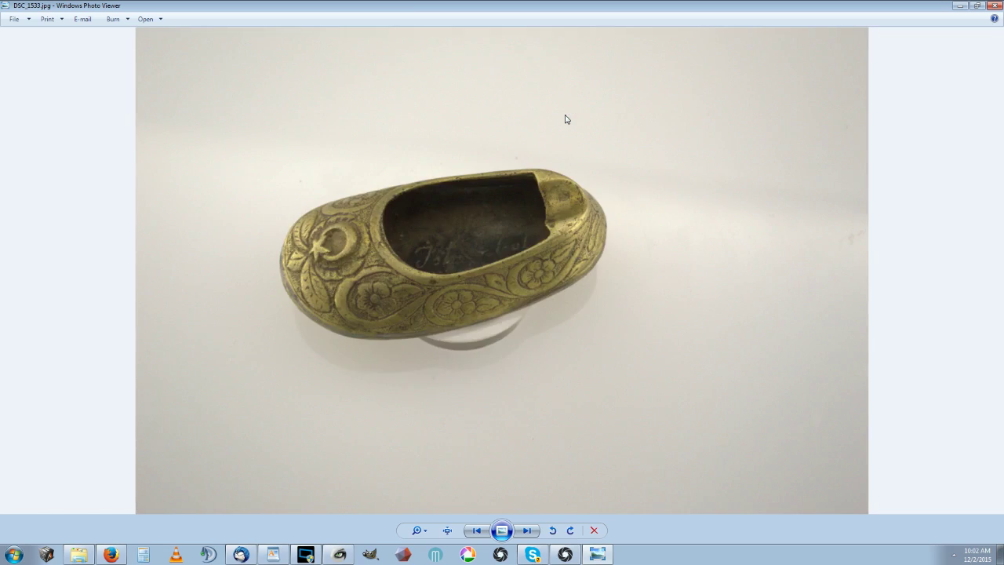
key(Right)
key(Right)
key(Right)
key(Right)
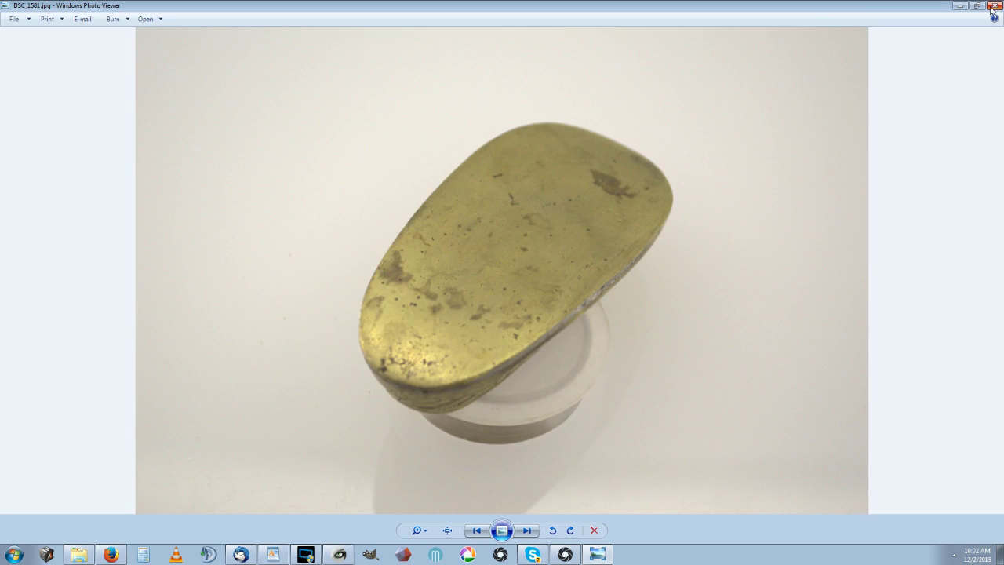
click(992, 8)
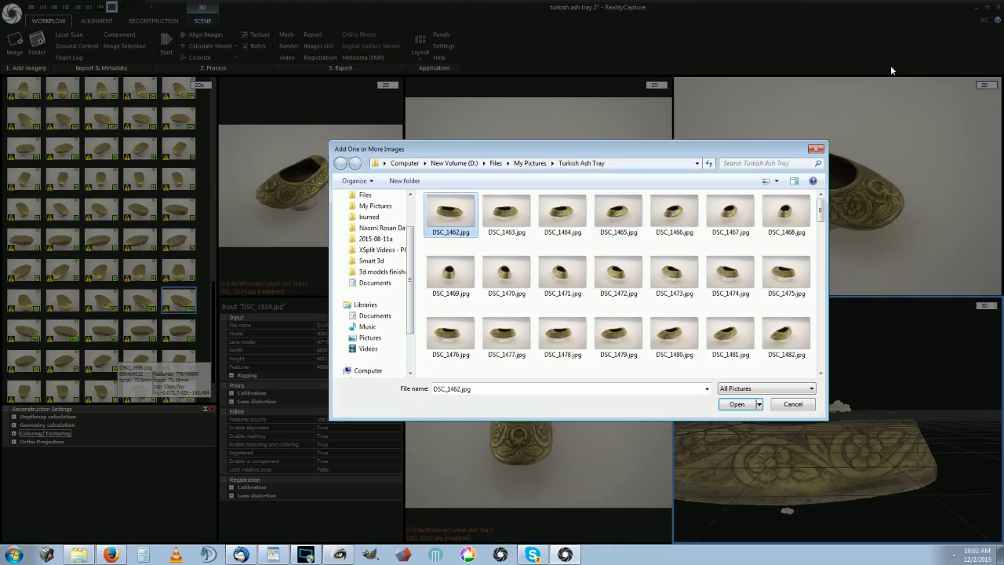
click(819, 149)
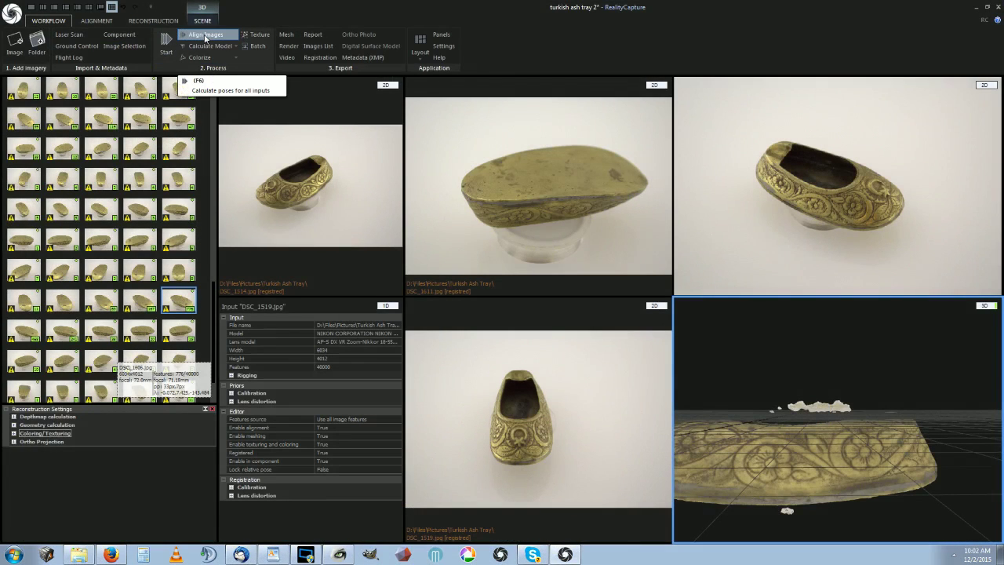
click(204, 36)
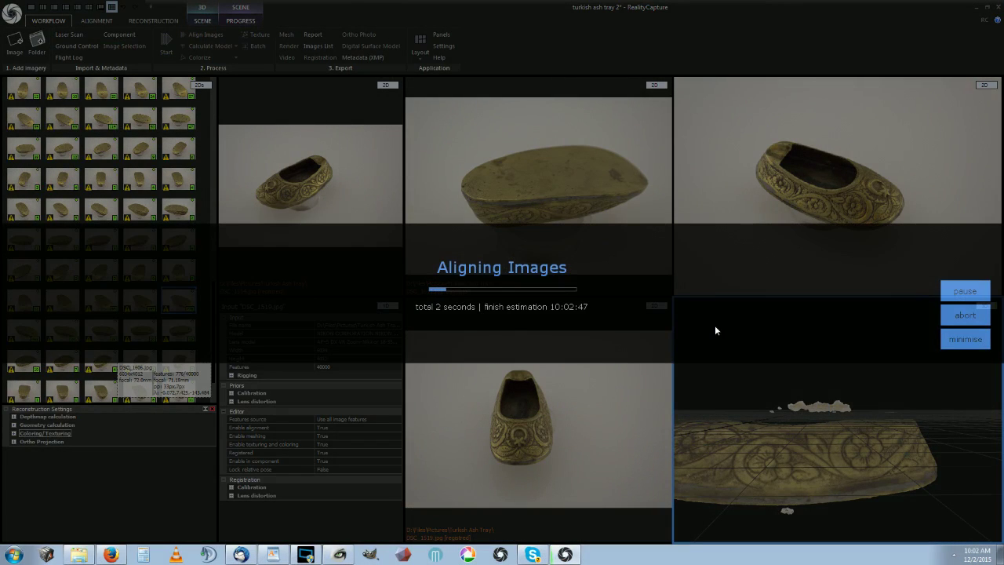
click(963, 315)
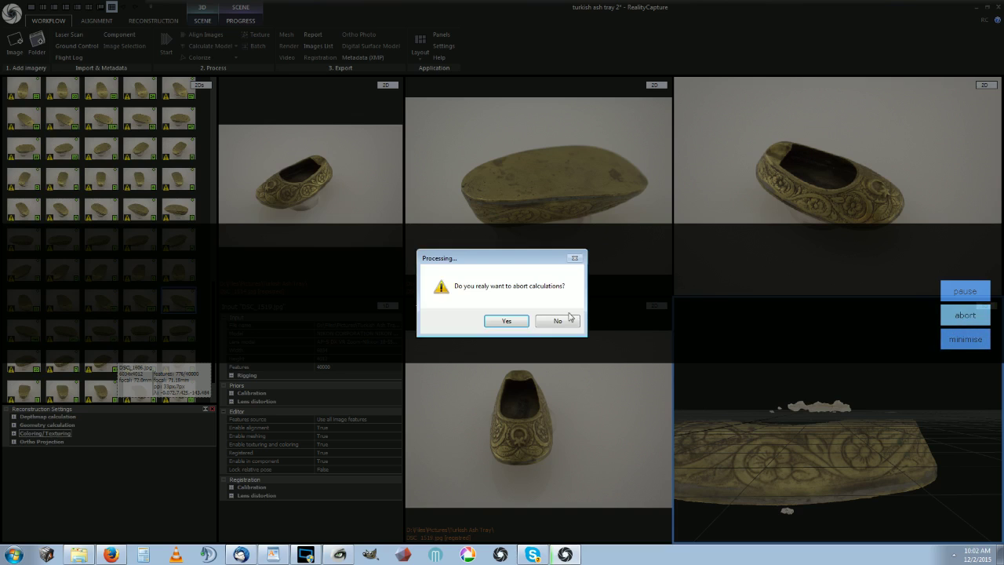
click(558, 320)
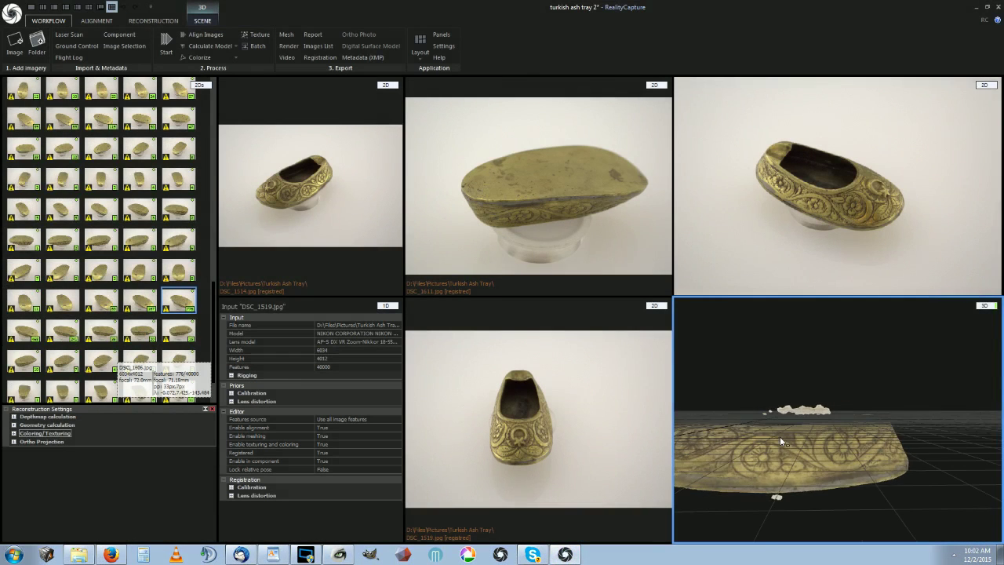
- Examine the camera positions around the ash tray model in an enlarged 3D view, from several angles
scroll(780, 436, down, 8)
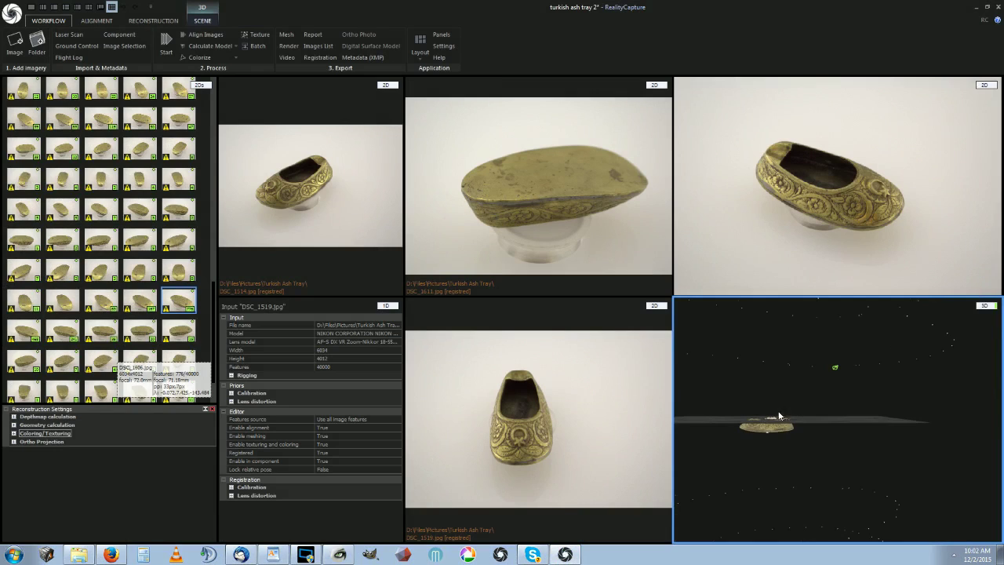
scroll(779, 416, down, 3)
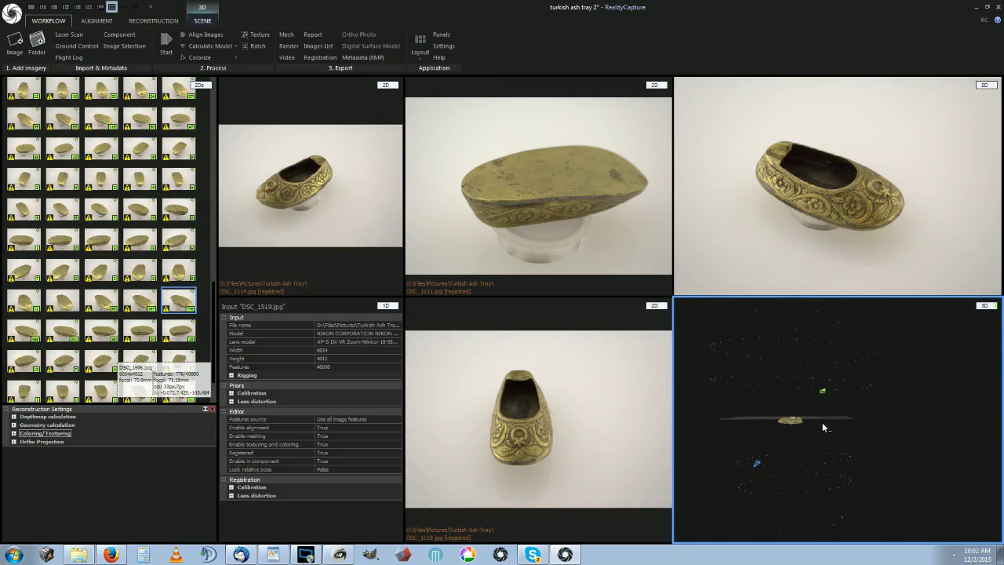
click(845, 381)
scroll(796, 453, up, 3)
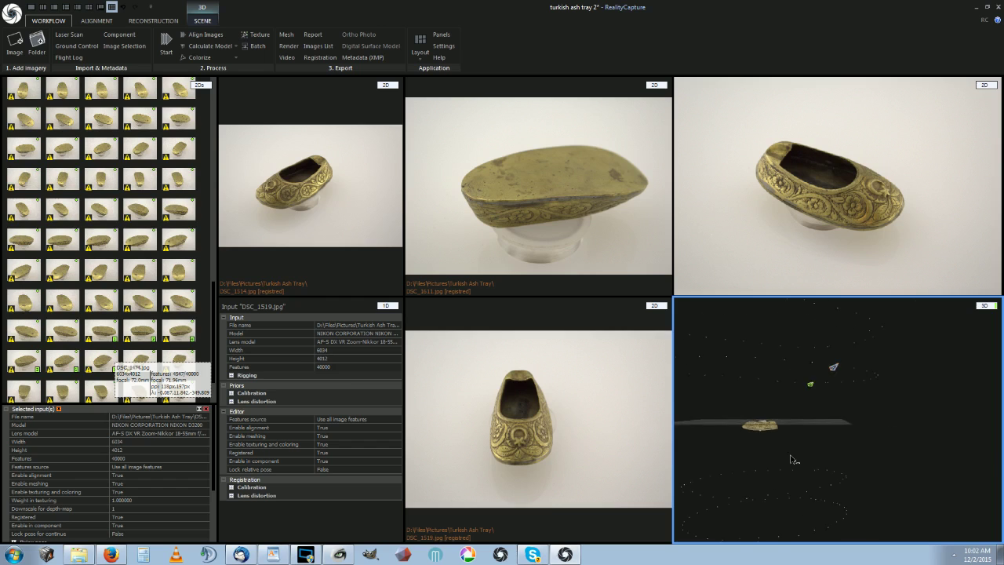
drag(794, 460, 825, 422)
drag(678, 303, 457, 166)
drag(744, 397, 713, 394)
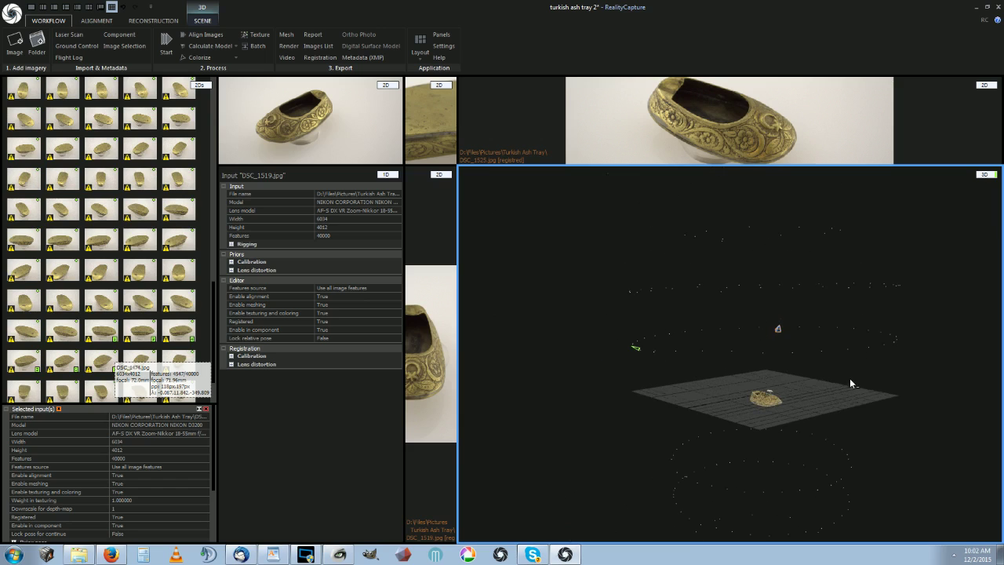
drag(847, 378, 777, 352)
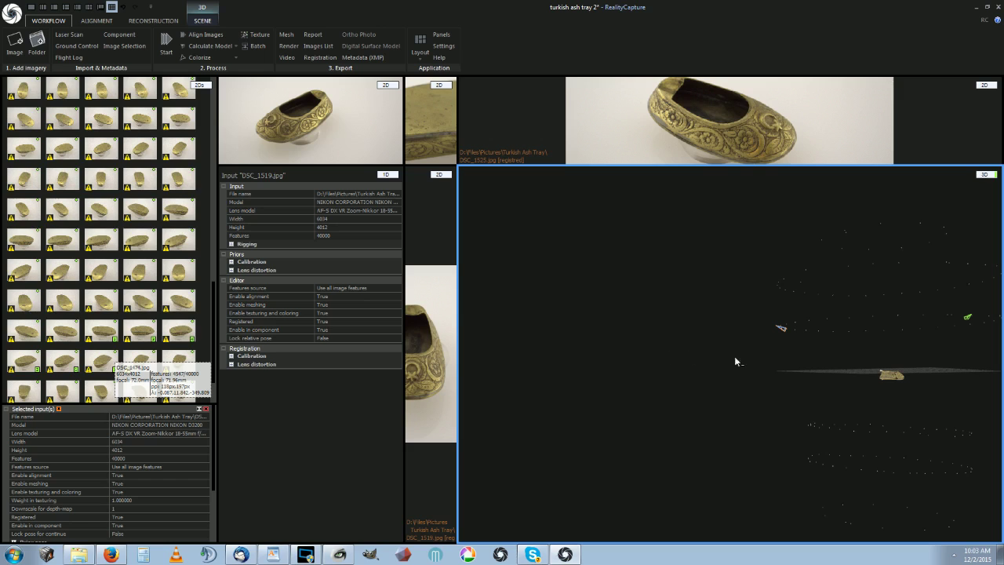
drag(842, 375, 893, 373)
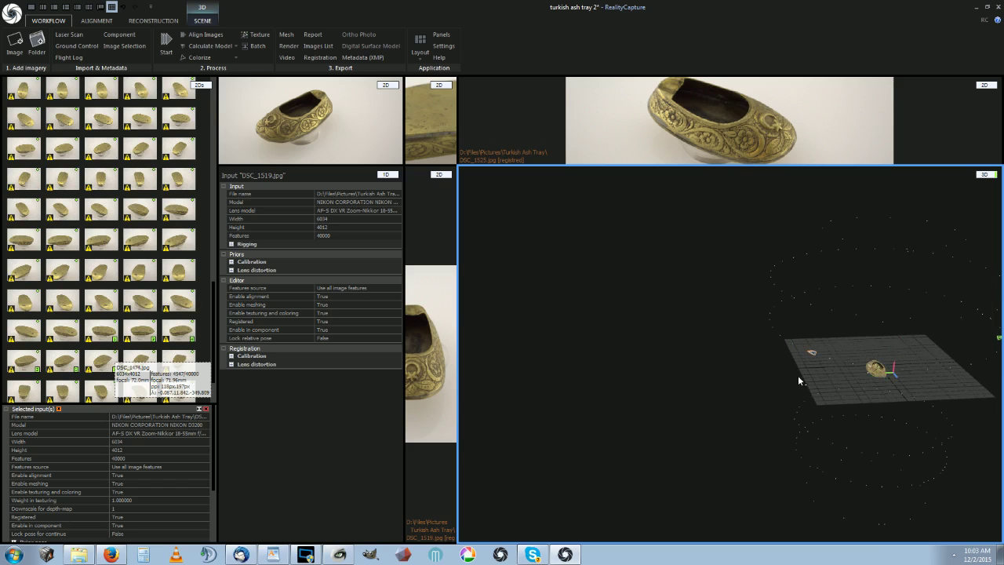
drag(782, 412, 598, 380)
- Inspect the ash tray model up close from above and from the side, and shrink the 3D view again
scroll(680, 352, up, 6)
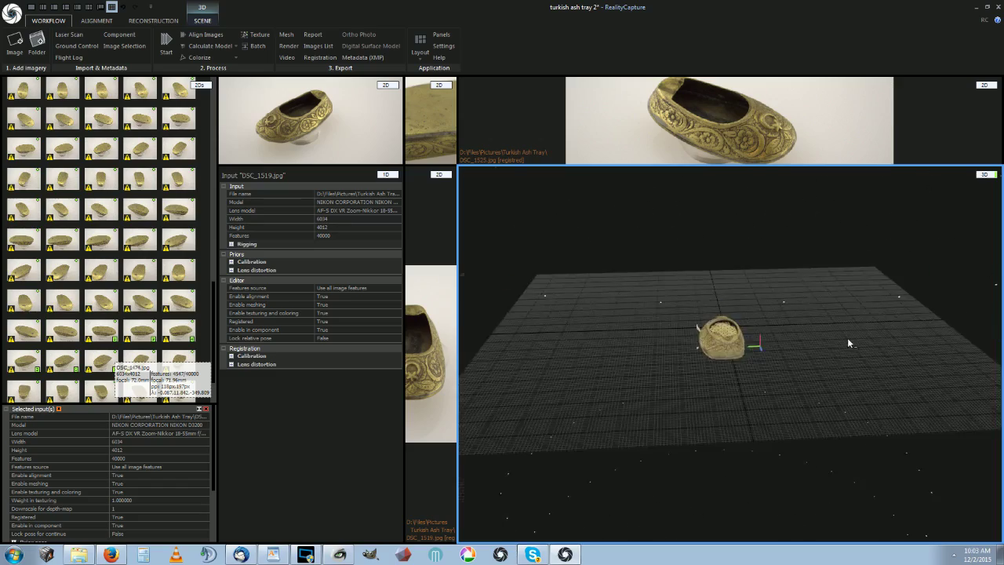
scroll(722, 345, up, 5)
scroll(517, 413, up, 3)
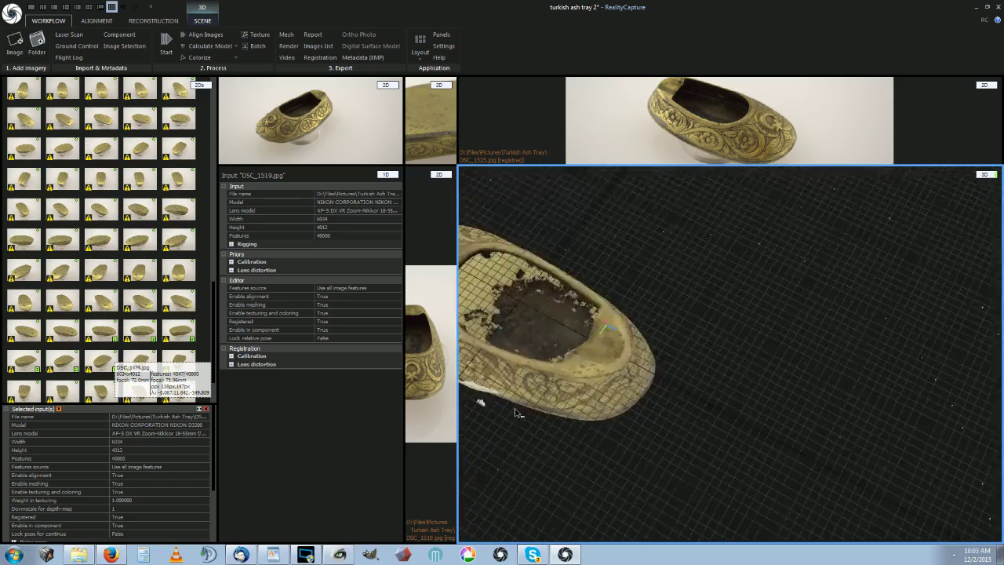
right_drag(518, 412, 775, 300)
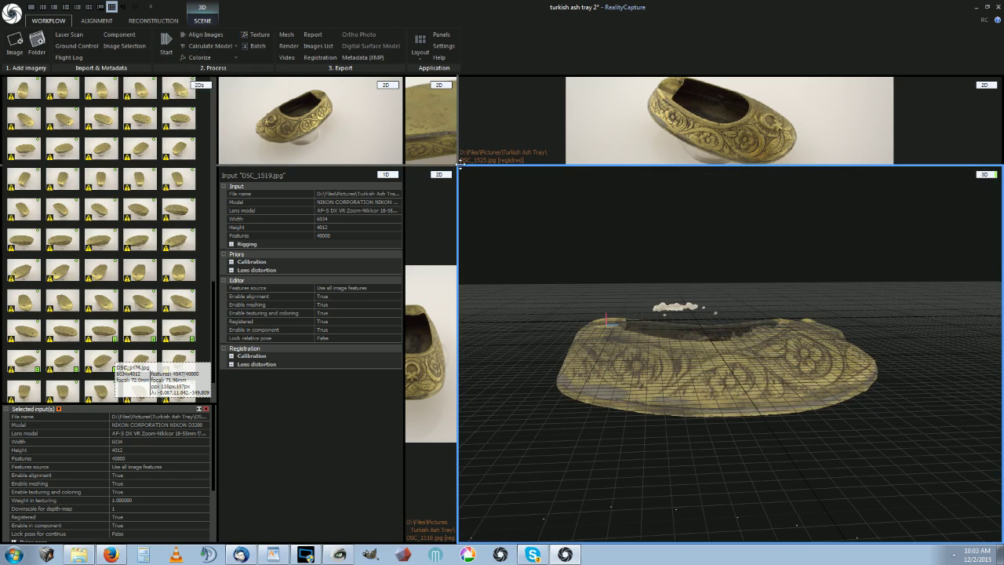
drag(461, 164, 752, 324)
- Look over the reconstruction tools and the quality options for calculating the model
click(159, 21)
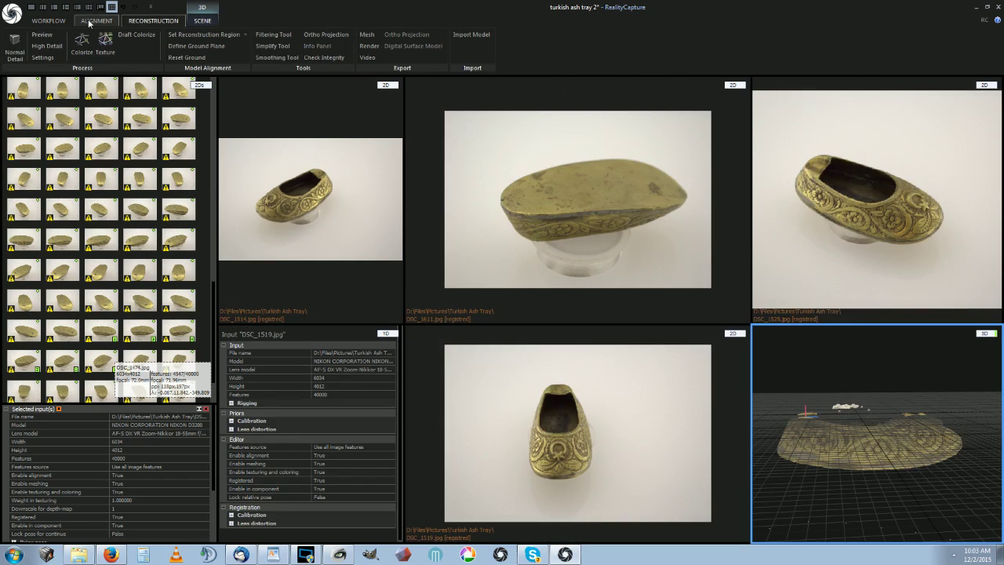
click(48, 20)
click(235, 48)
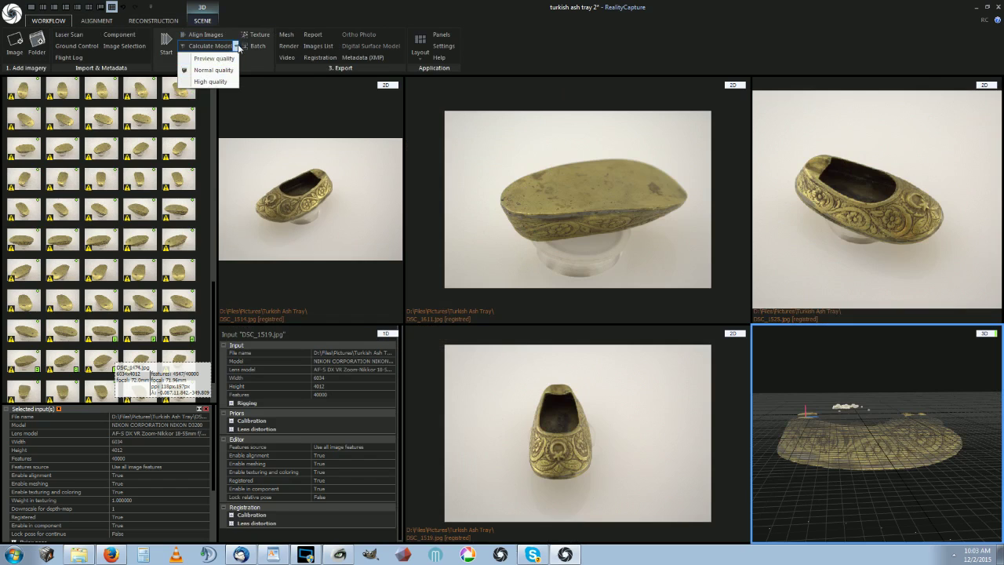
click(237, 48)
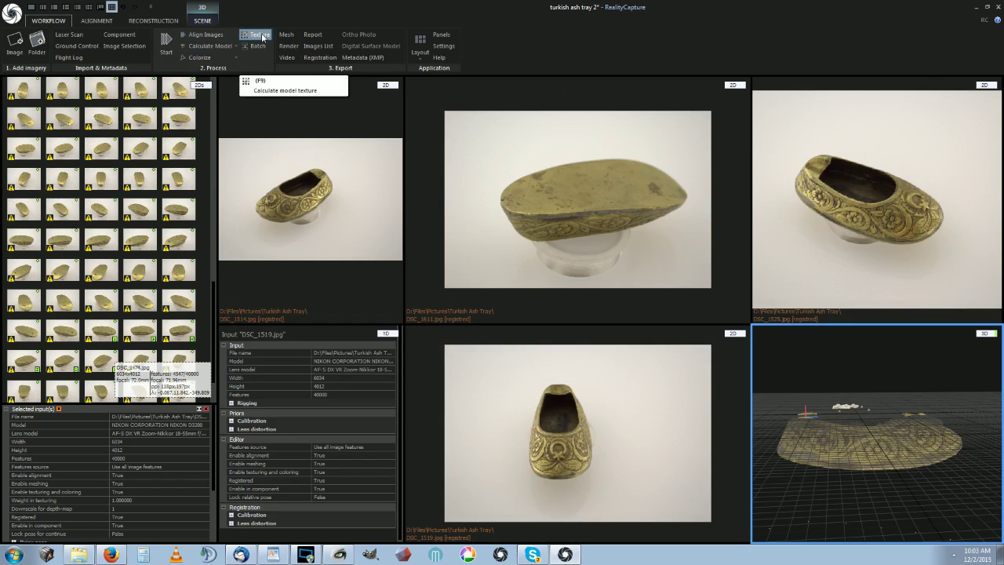
click(261, 36)
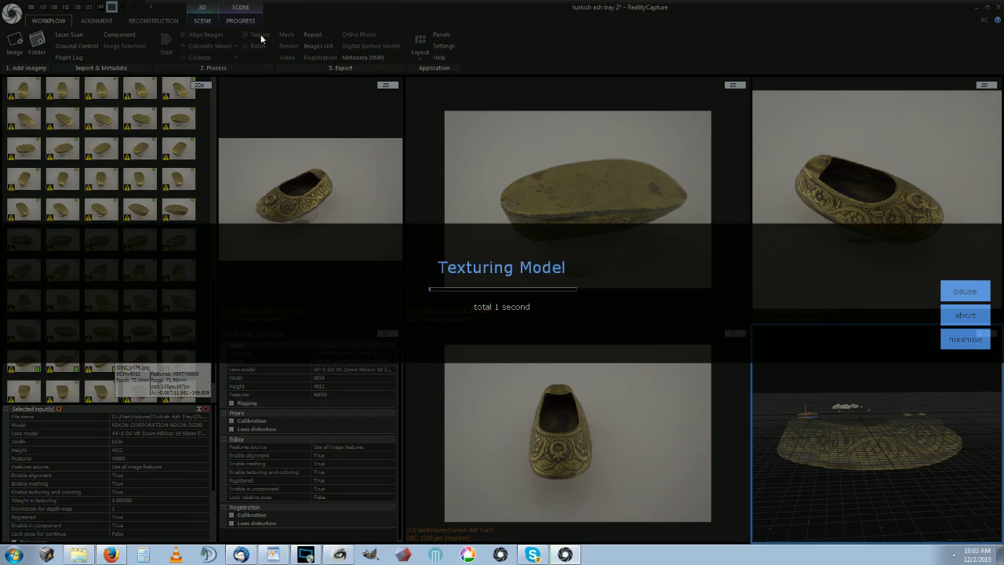
click(967, 317)
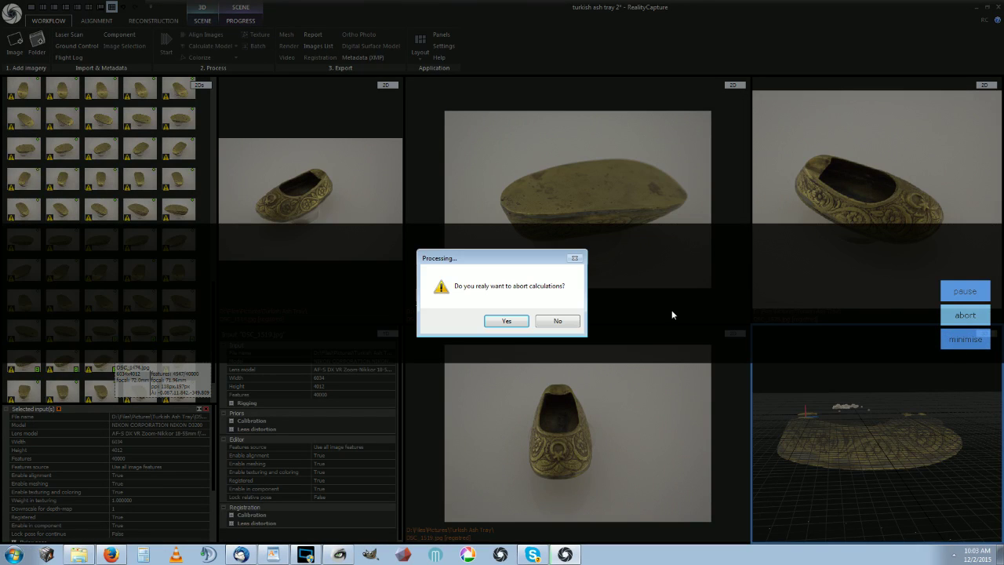
click(520, 323)
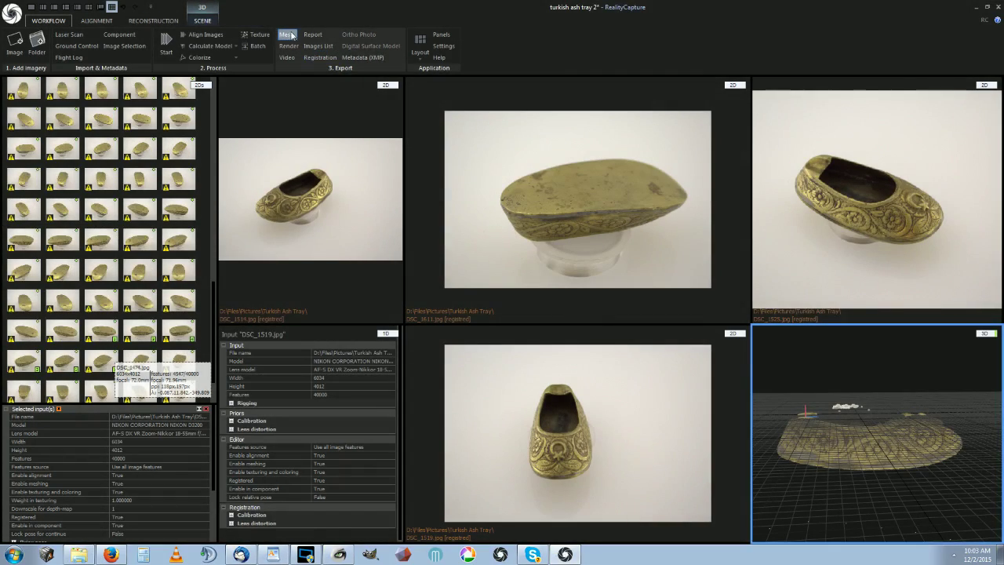
- Start exporting the mesh as a Wavefront obj file named turkish_ash_tray_3.obj in the Reality Capture Brass Bootie folder
click(287, 36)
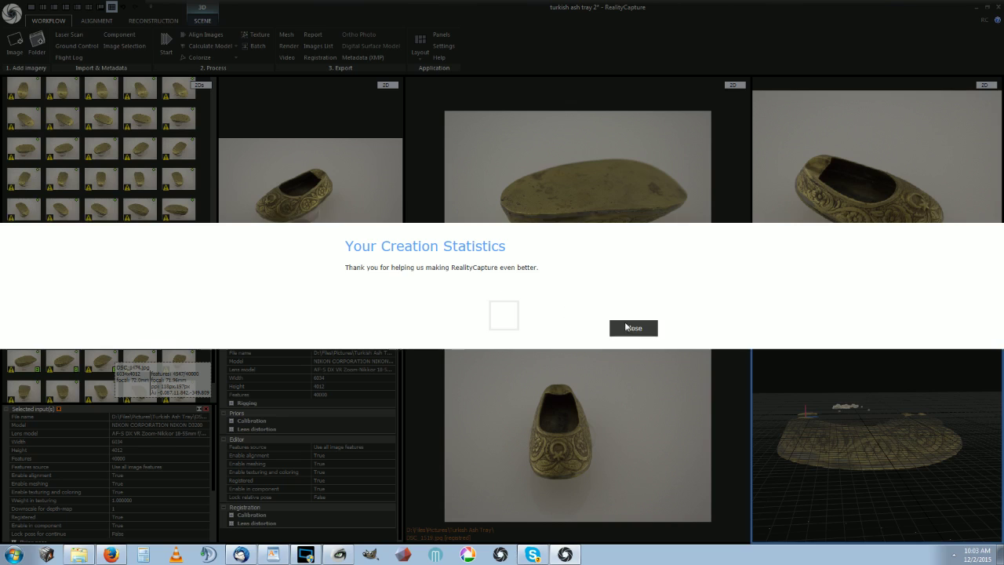
click(626, 327)
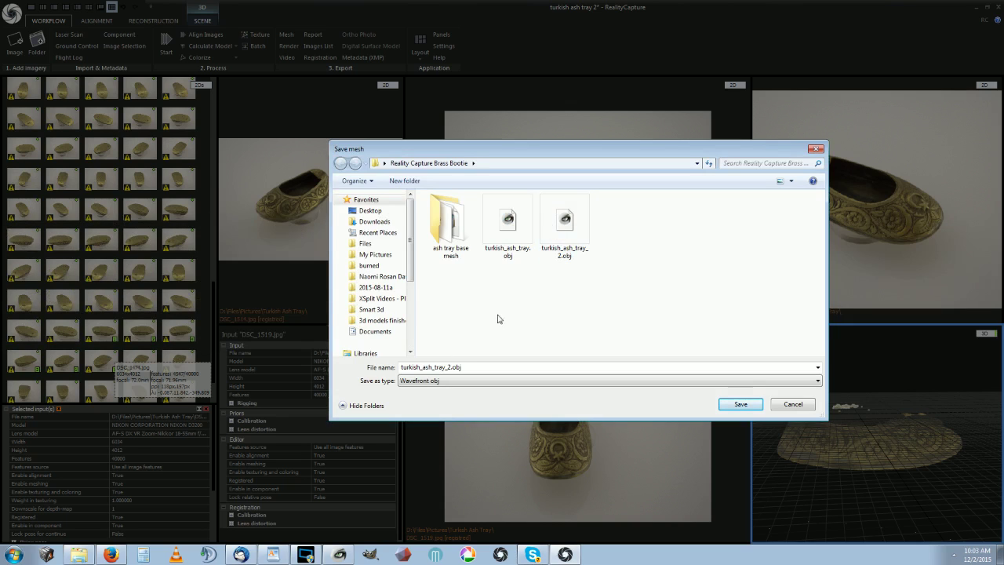
double_click(448, 366)
double_click(449, 366)
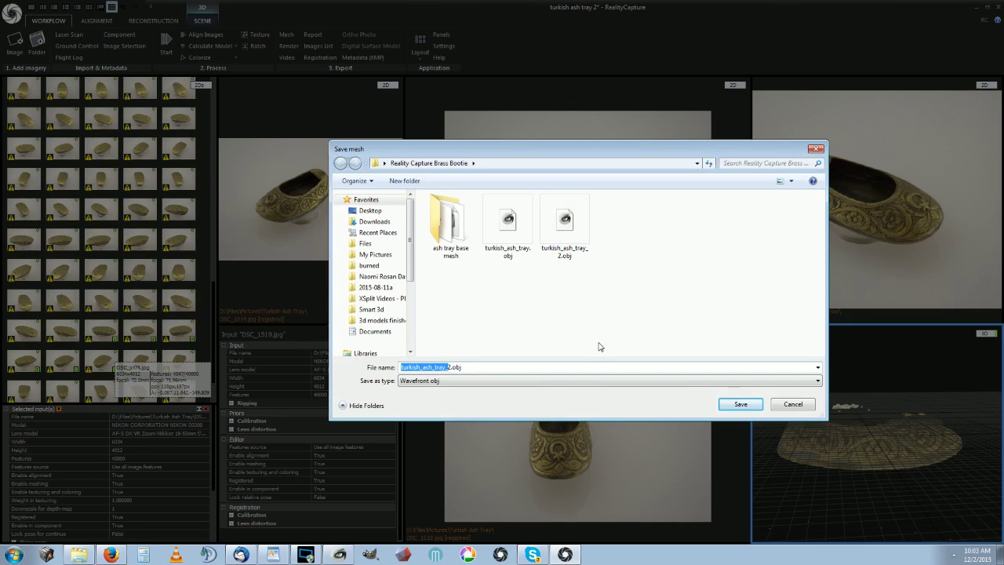
key(Right)
key(Delete)
text(3)
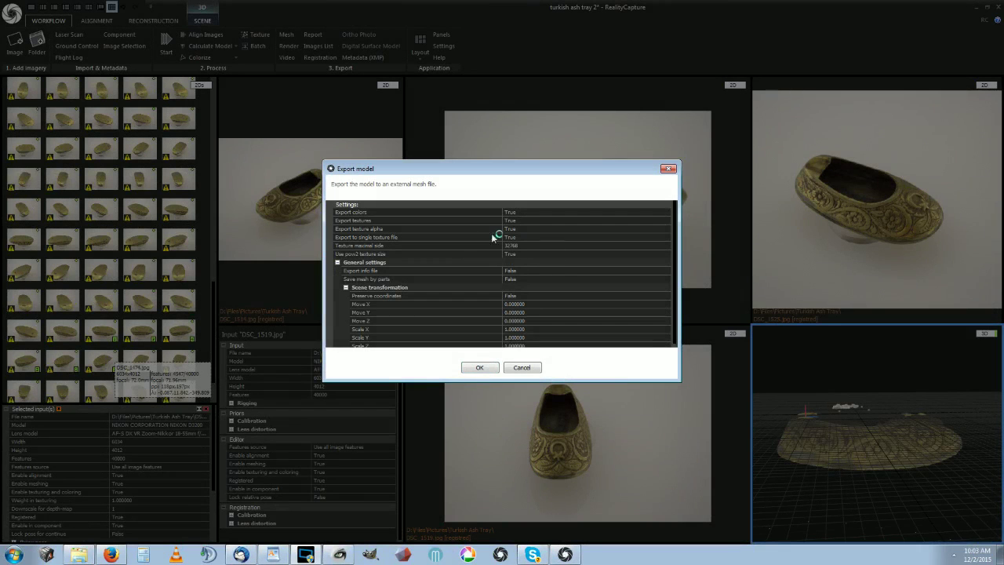
- Review the color, texture and scene transformation options for the mesh export, and cancel the export
click(538, 211)
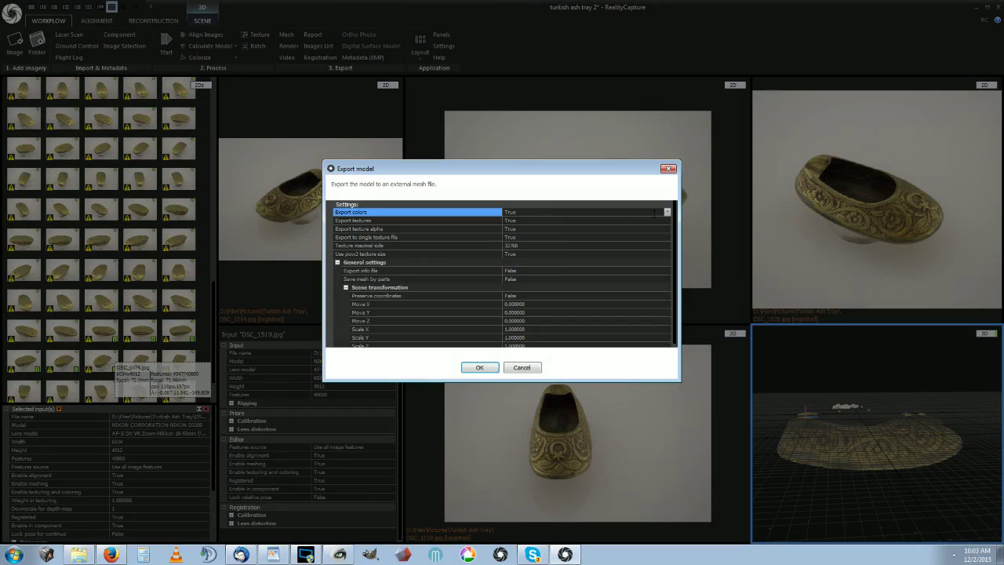
click(666, 212)
click(508, 220)
click(518, 223)
click(667, 221)
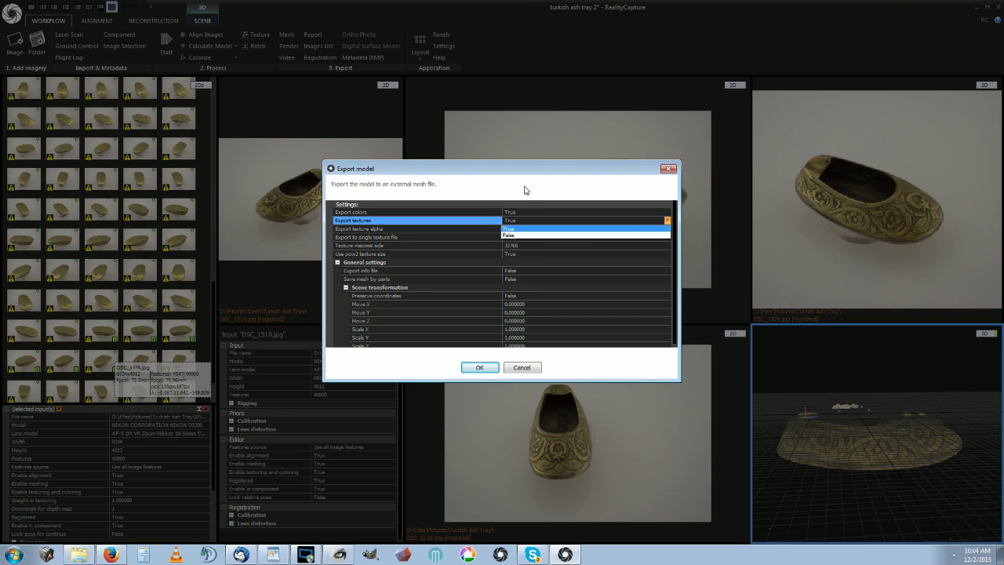
click(547, 194)
scroll(502, 261, down, 1)
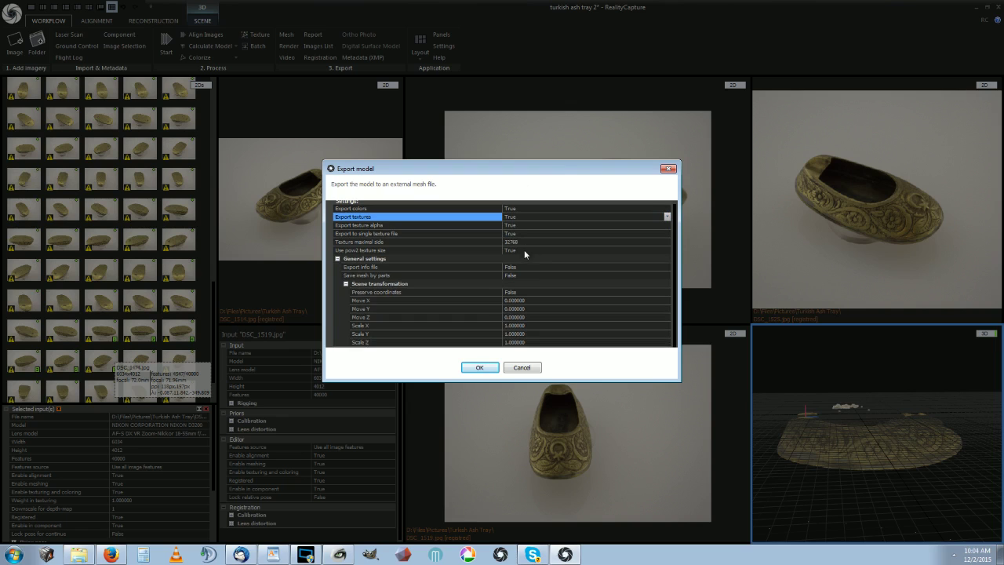
click(519, 367)
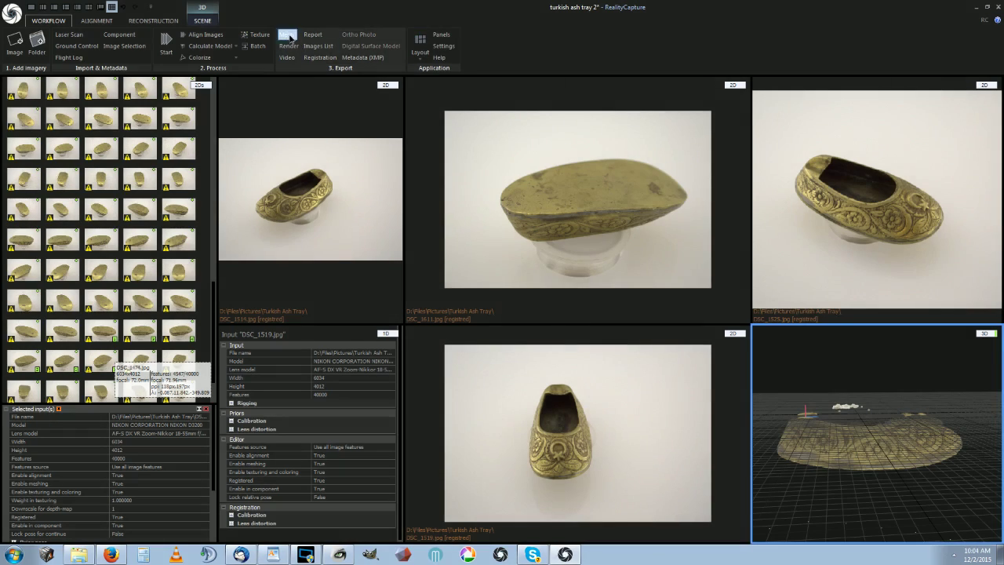
- Review the file types offered for the mesh export, keep Wavefront obj, and cancel the export
click(287, 35)
click(634, 327)
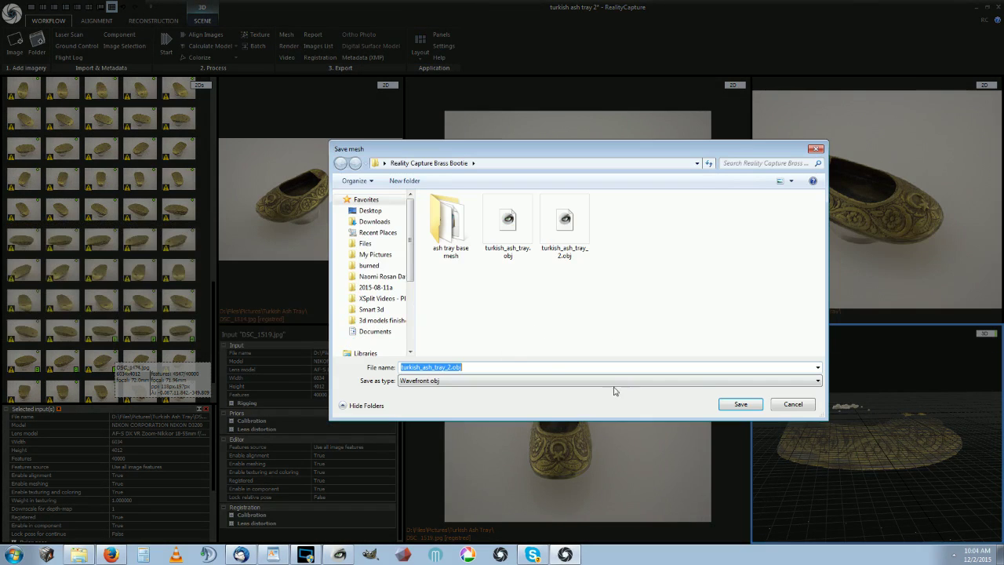
click(612, 382)
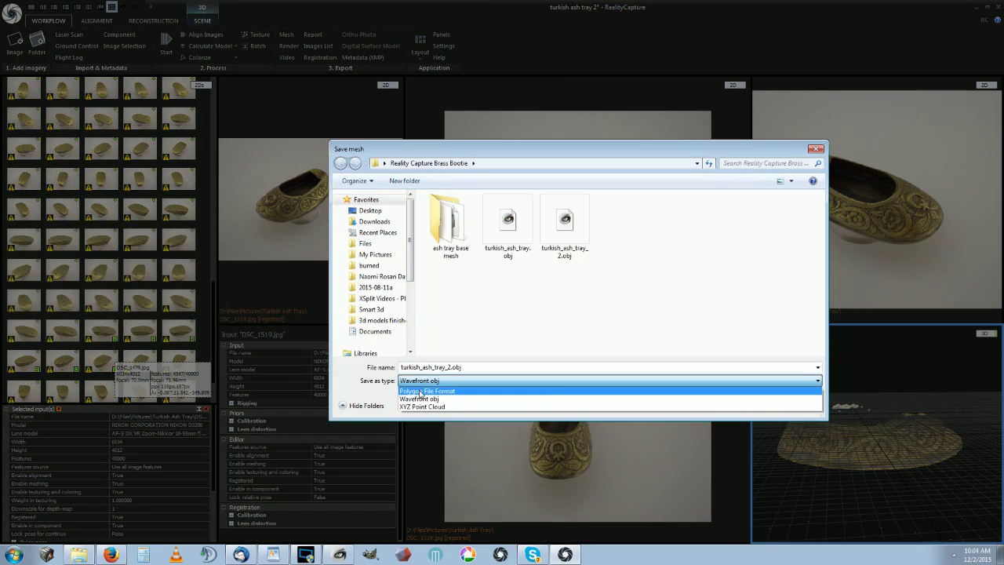
click(681, 399)
click(793, 404)
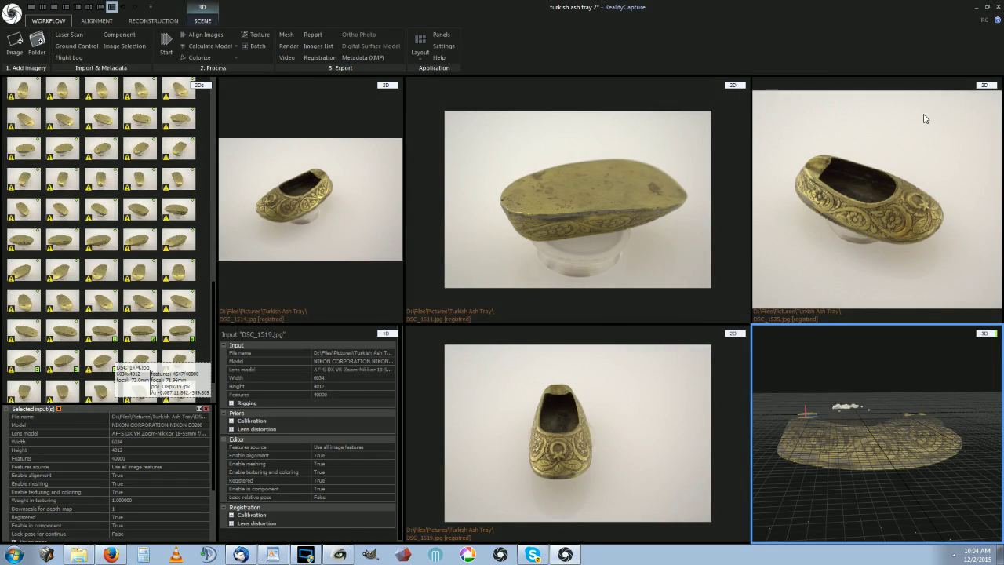
- Switch to MeshLab and view the turkish_ash_tray_2.obj mesh from the side and from above the toe
click(334, 554)
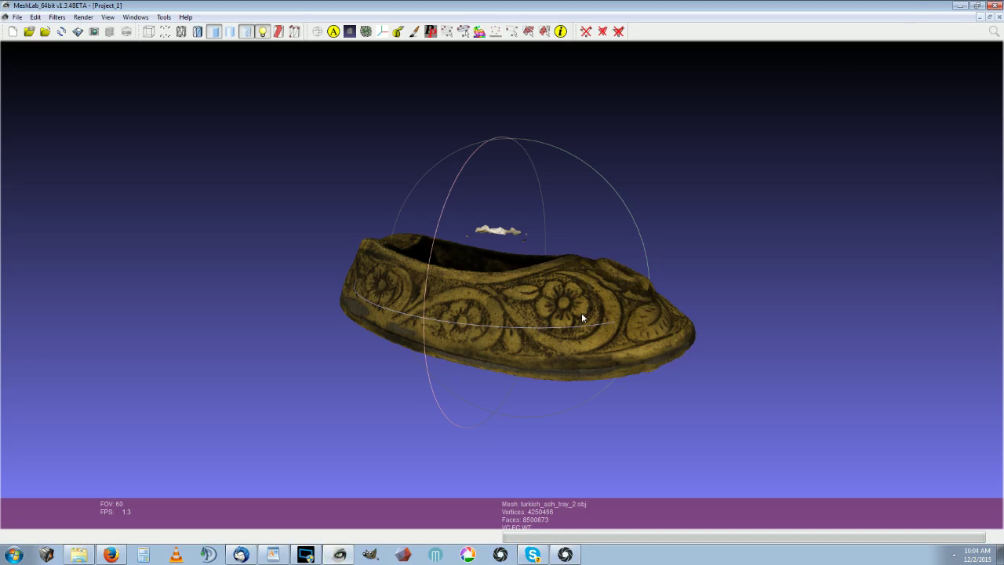
drag(582, 317, 535, 329)
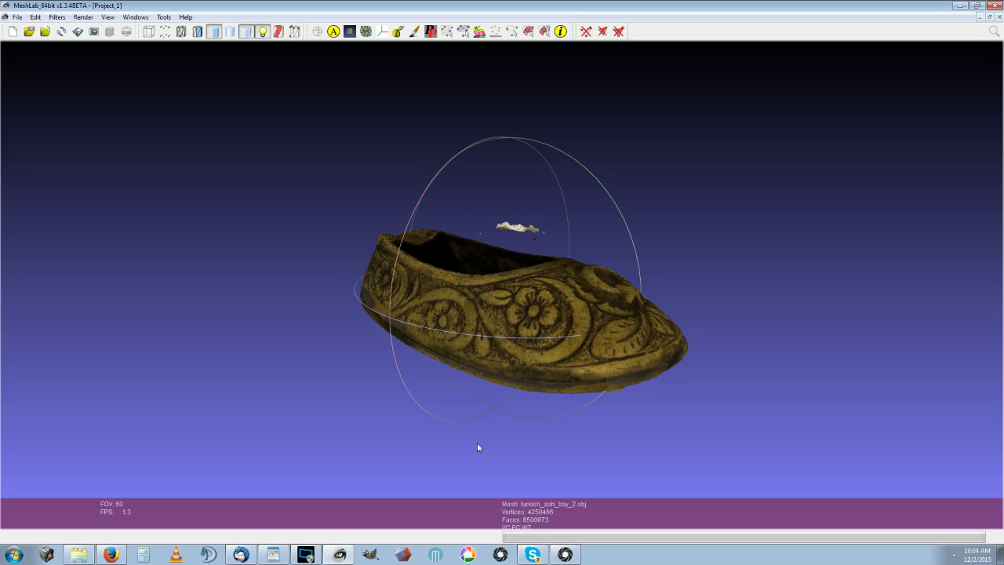
drag(586, 336, 543, 213)
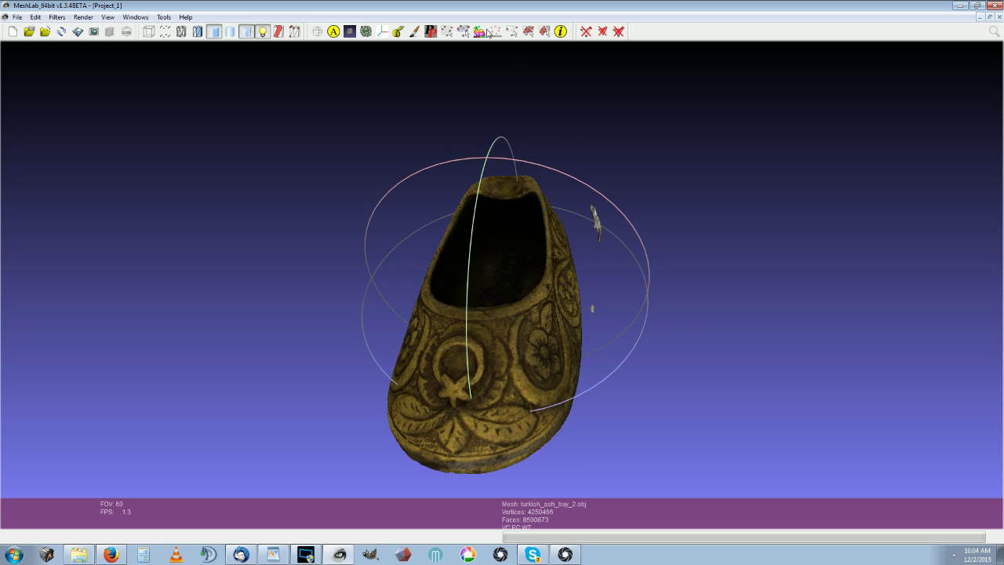
- Select the vertices of the larger floating fragment beside the ash tray and delete them
click(511, 33)
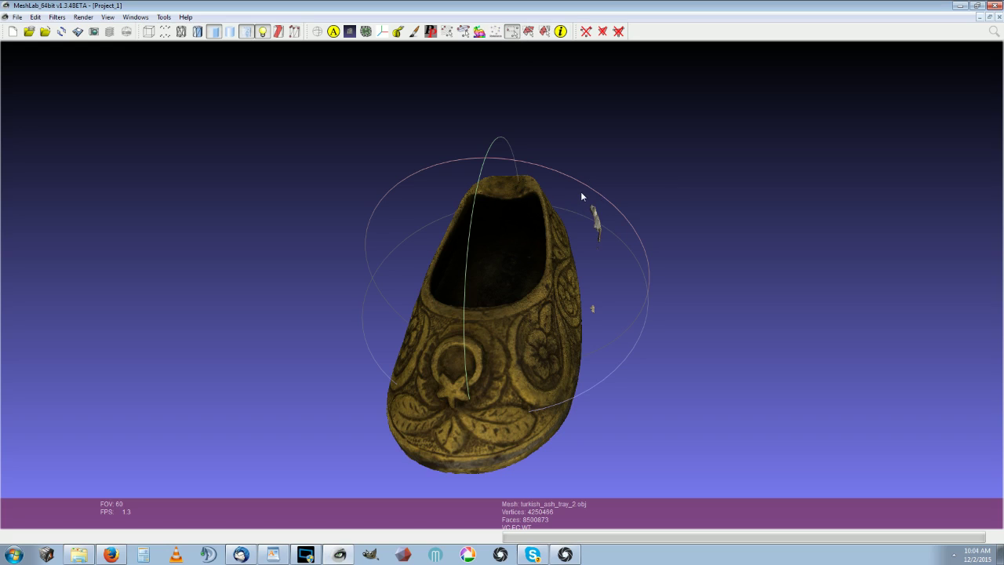
key(s)
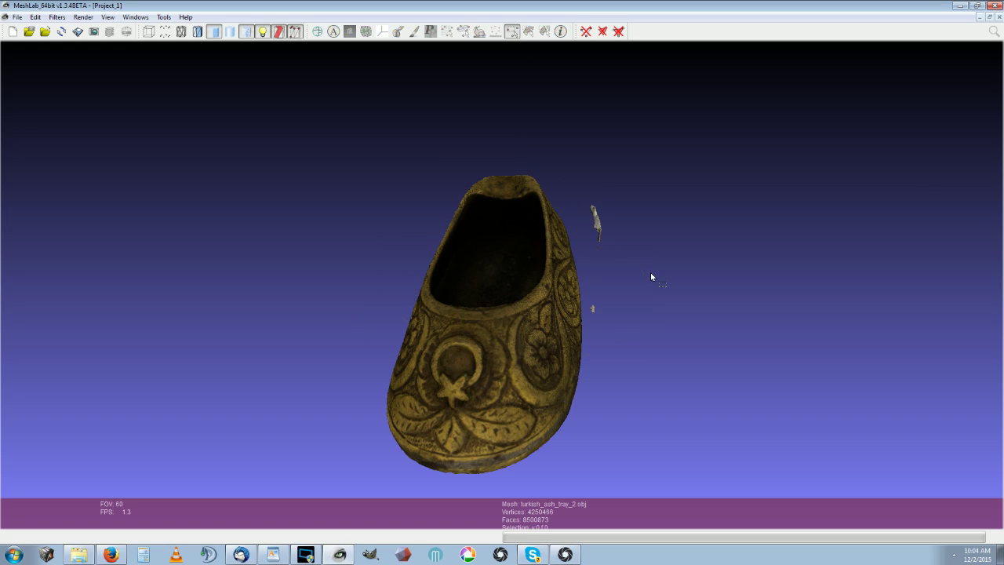
drag(581, 192, 649, 272)
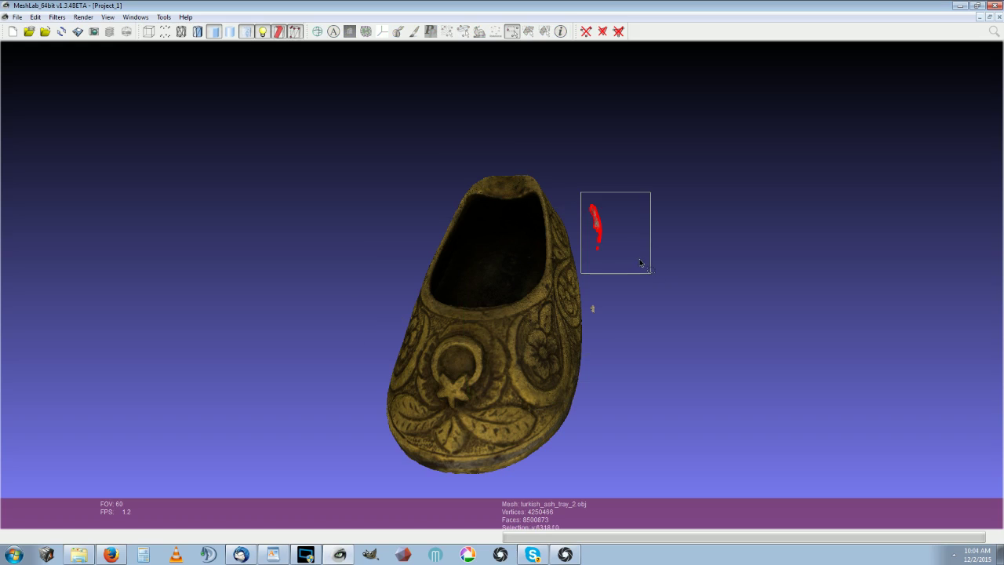
click(587, 31)
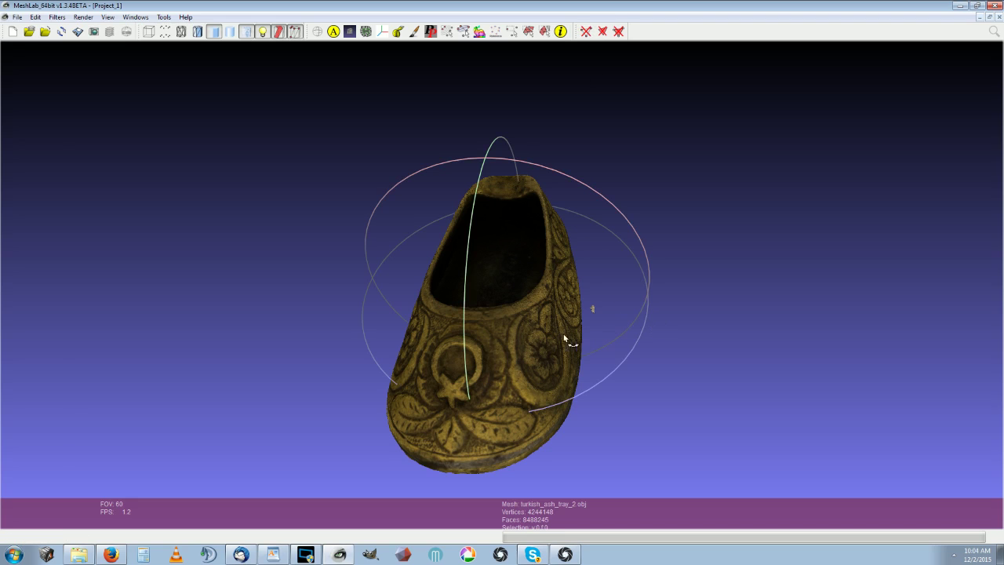
- Inspect the ash tray mesh from the side, close up on its underside, and from above into the opening
drag(540, 338, 494, 370)
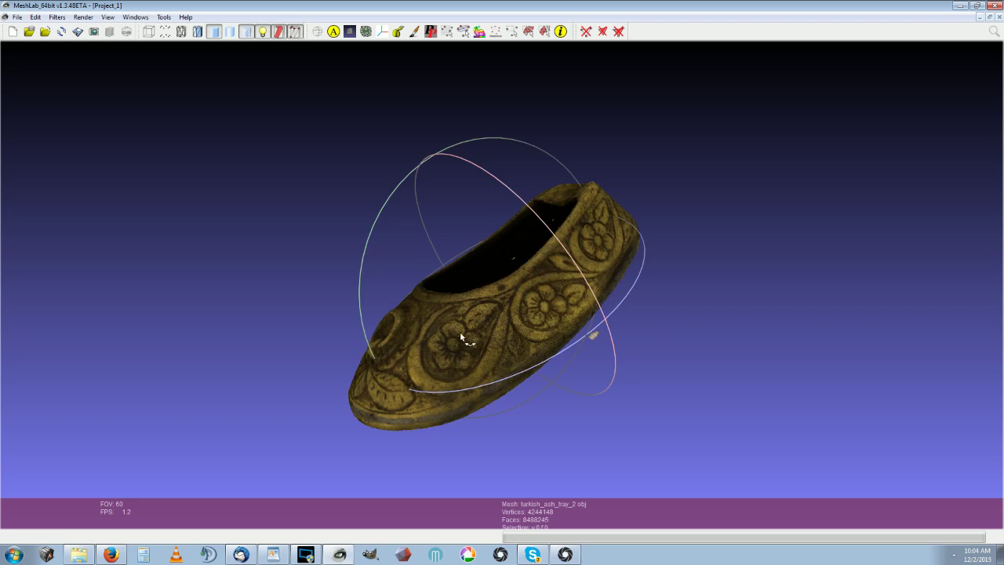
drag(461, 337, 439, 258)
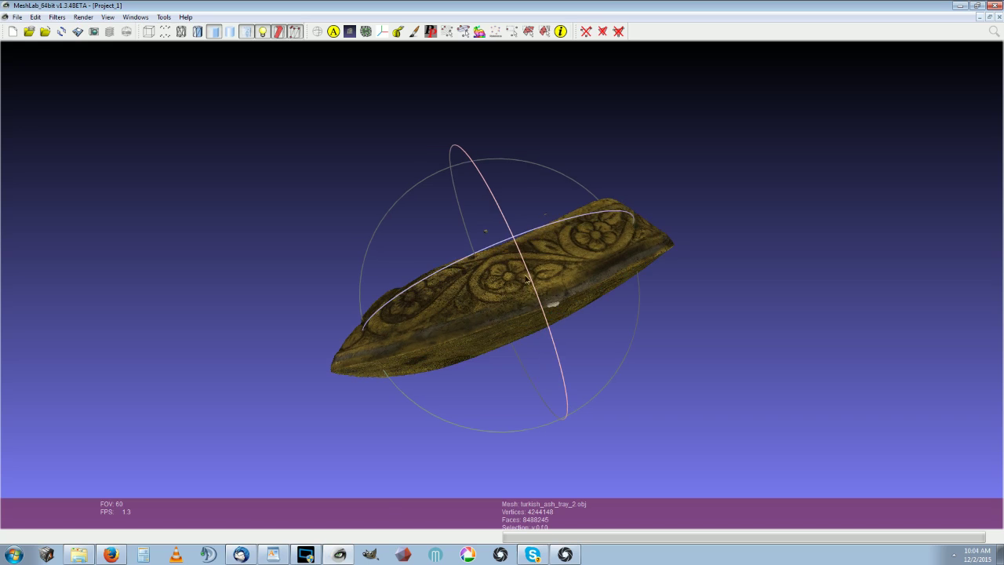
drag(527, 278, 508, 228)
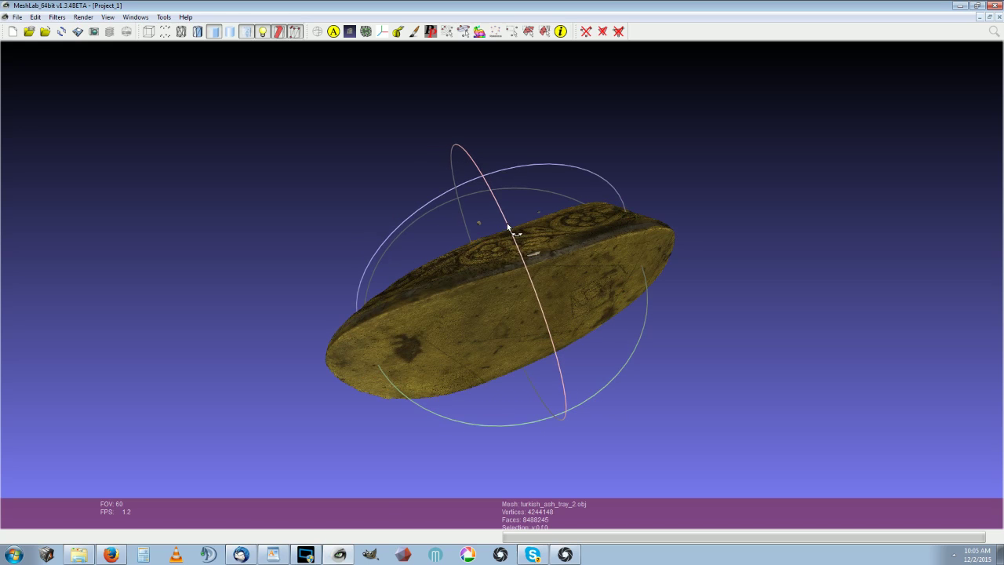
scroll(524, 249, down, 5)
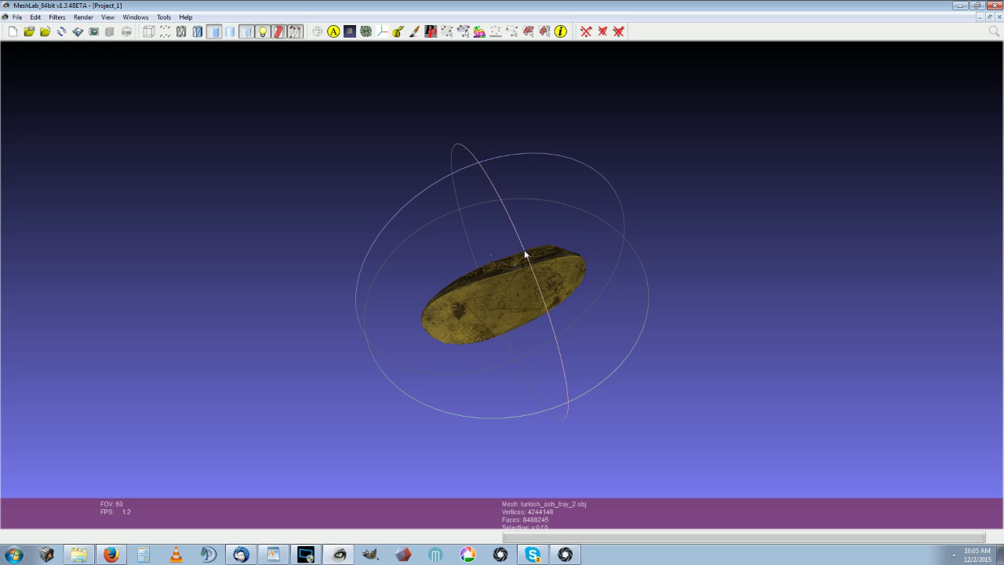
scroll(524, 249, up, 2)
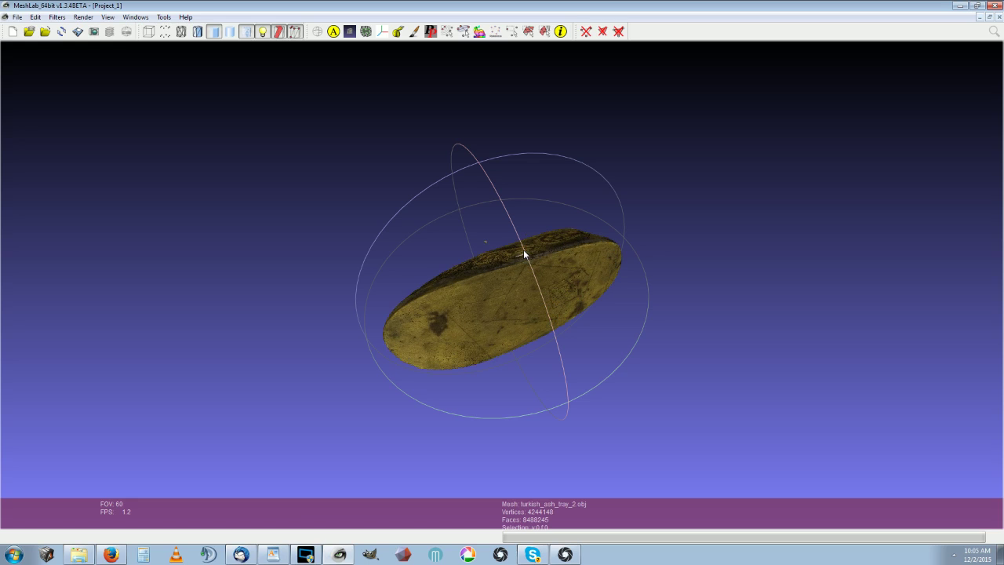
scroll(523, 250, up, 2)
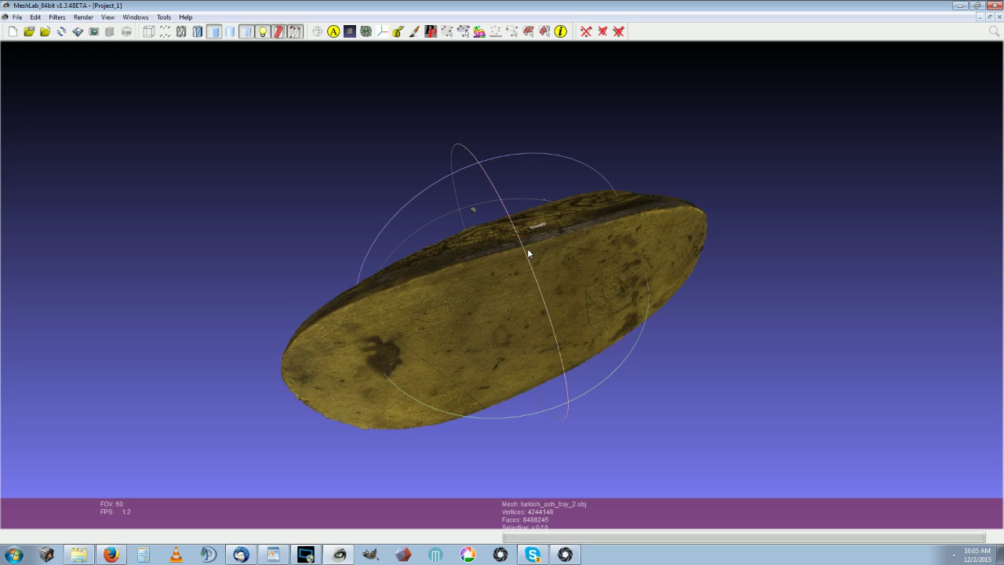
scroll(528, 247, up, 3)
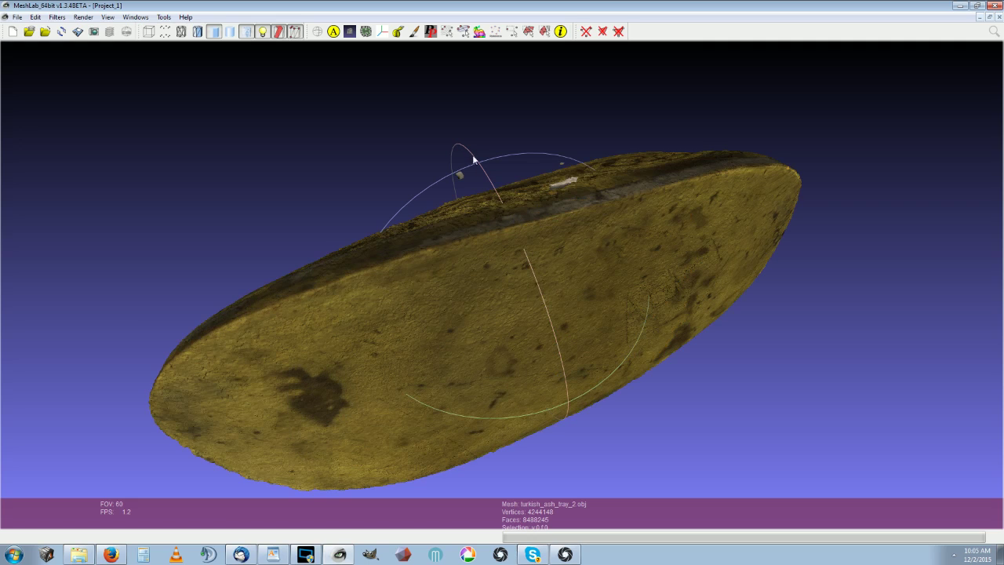
drag(473, 164, 436, 226)
drag(498, 230, 617, 274)
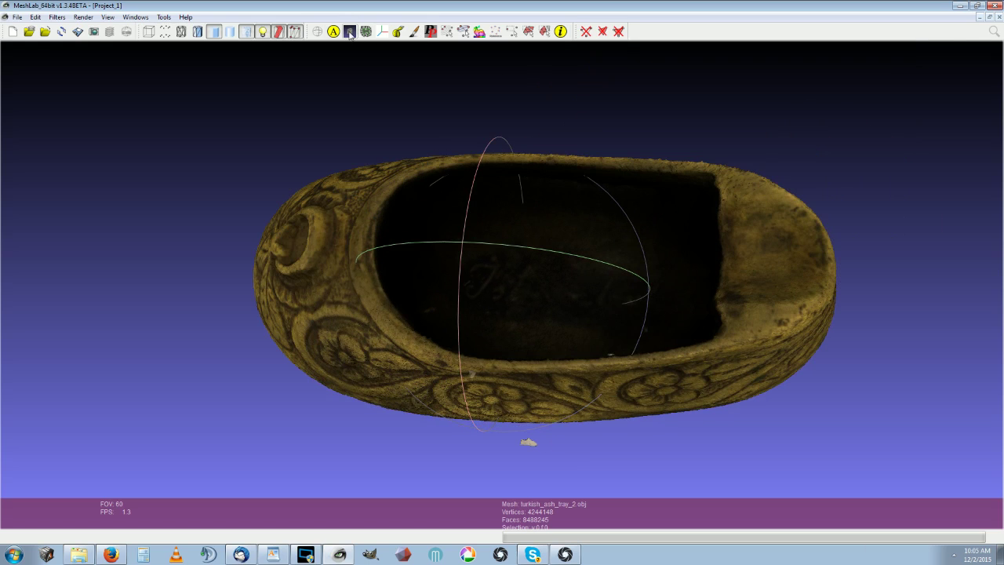
- Turn off the lighting and display the ash tray mesh as triangle edges, close up on its opening
click(265, 33)
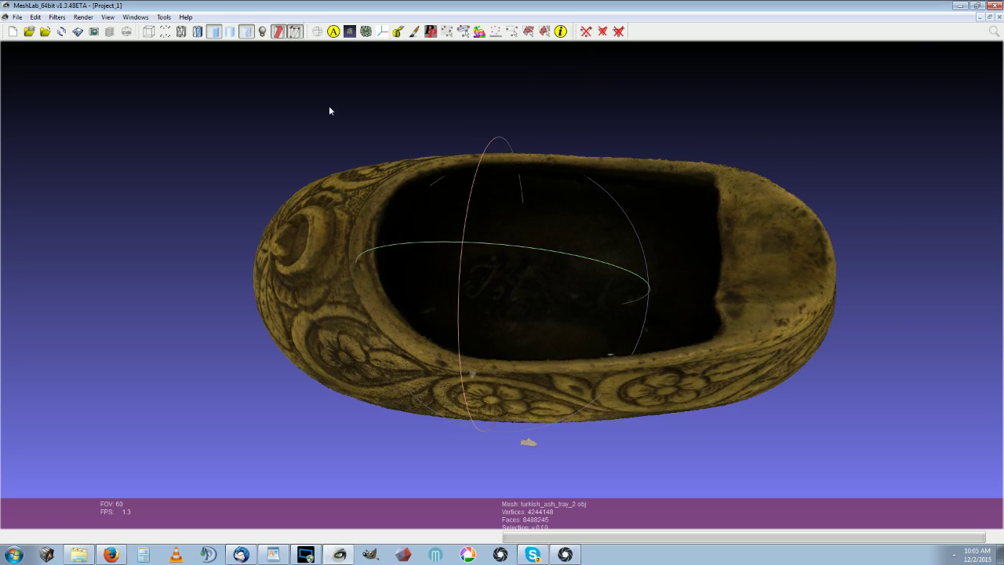
scroll(557, 256, up, 1)
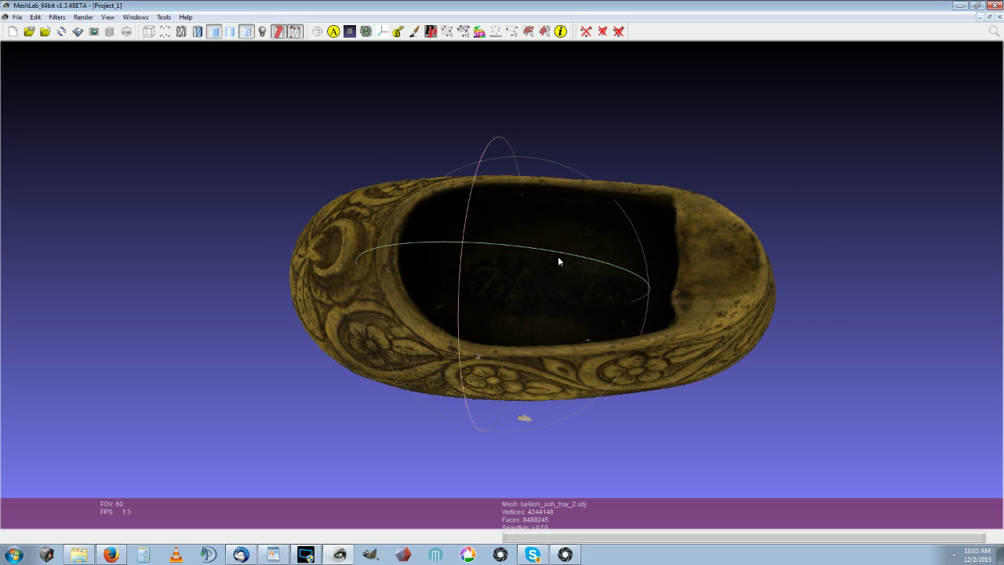
scroll(557, 256, down, 1)
scroll(395, 45, up, 5)
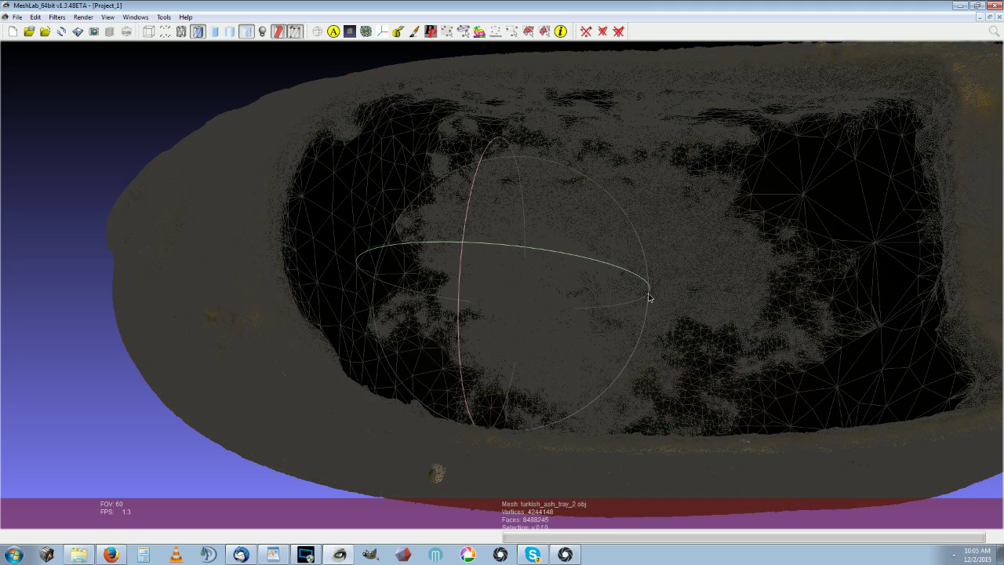
- Examine the triangle density on the interior surfaces of the ash tray from several angles
mouse_move(649, 296)
mouse_down()
mouse_move(477, 260)
mouse_move(473, 278)
mouse_move(516, 262)
mouse_move(427, 256)
mouse_up()
drag(502, 288, 451, 339)
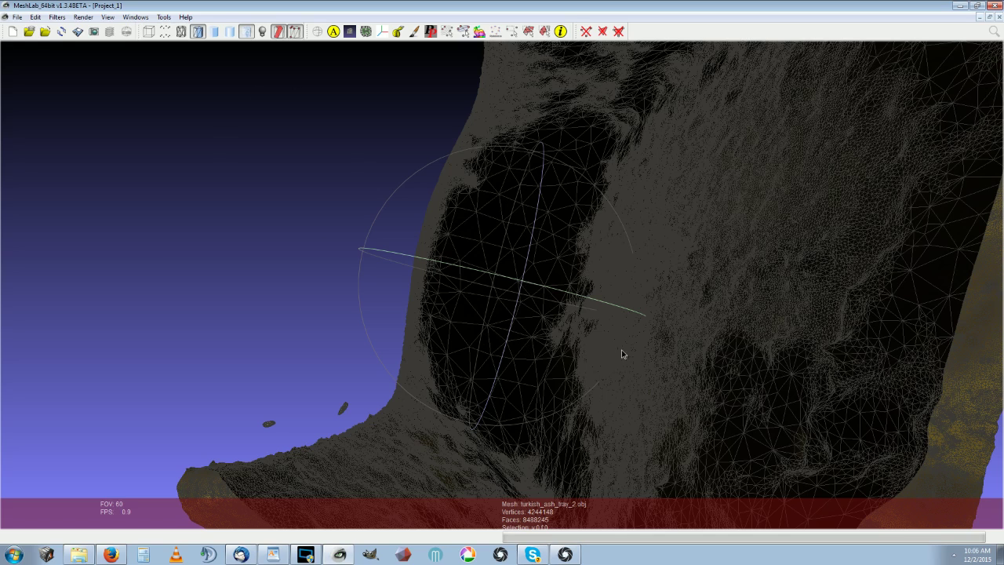
drag(644, 353, 387, 51)
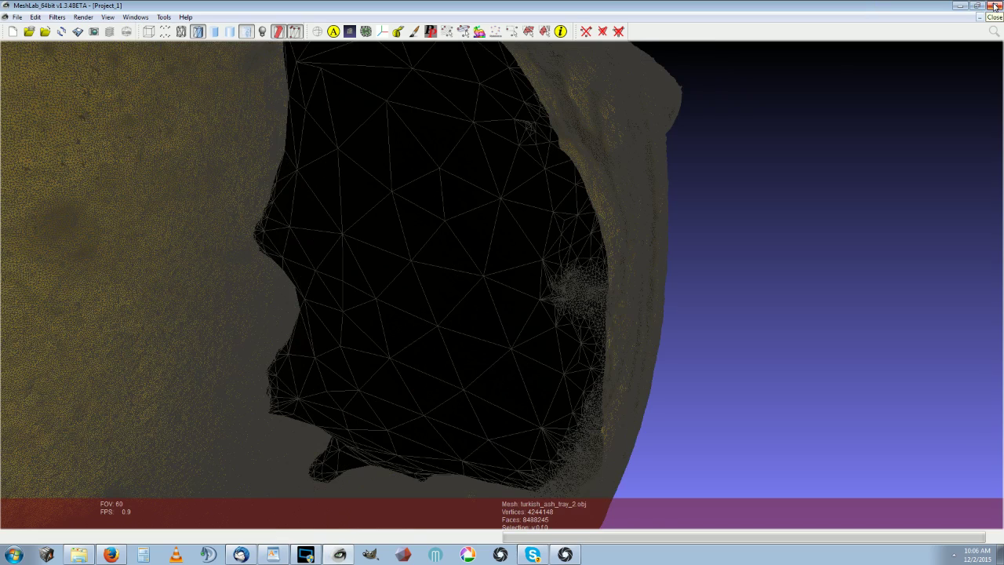
- Close MeshLab, and close RealityCapture while saving the turkish ash tray 2 project
click(997, 4)
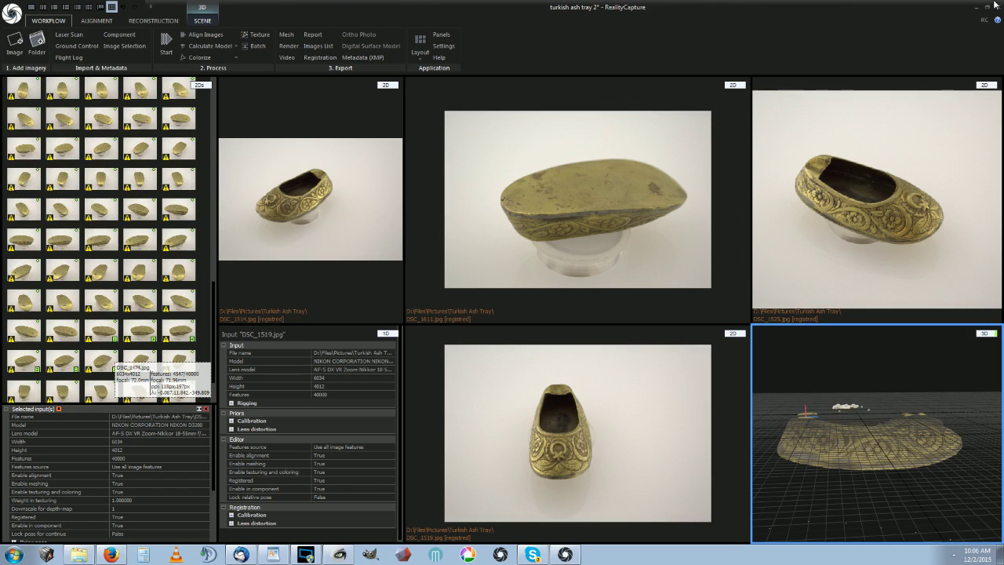
click(997, 6)
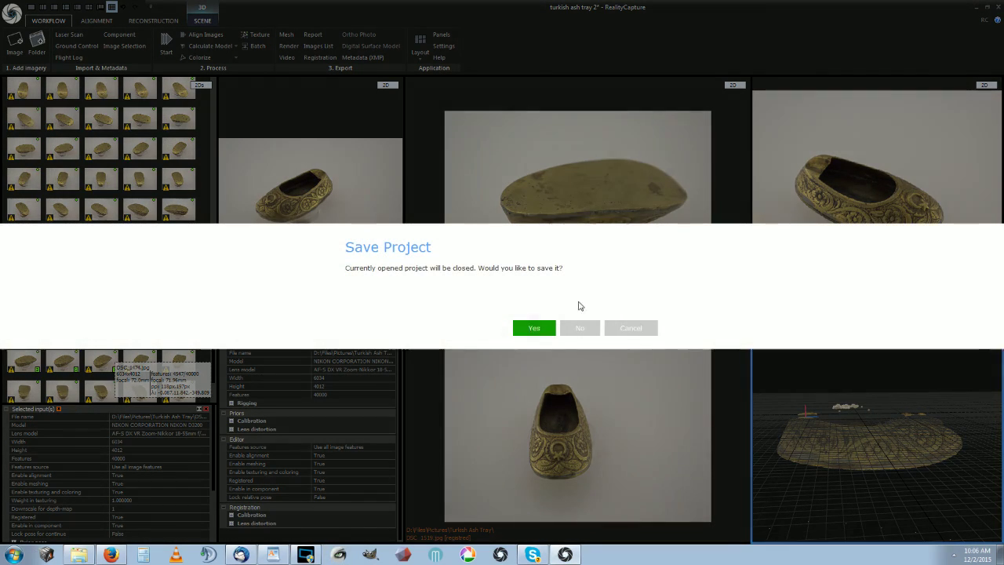
click(536, 327)
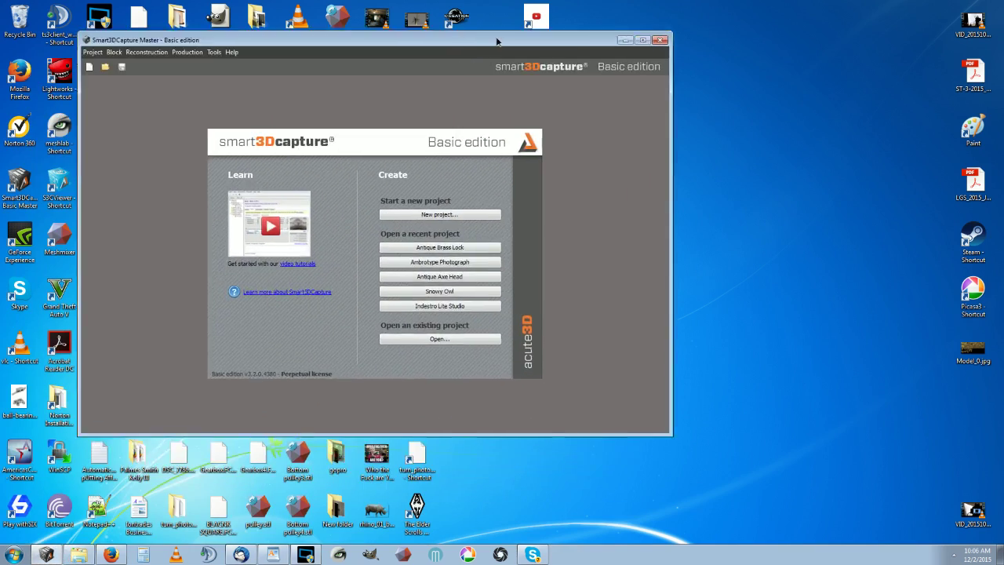
- In Smart3DCapture Master, open the existing project Brass Bootie.s3m from the Brass Bootie folder
drag(497, 42, 567, 82)
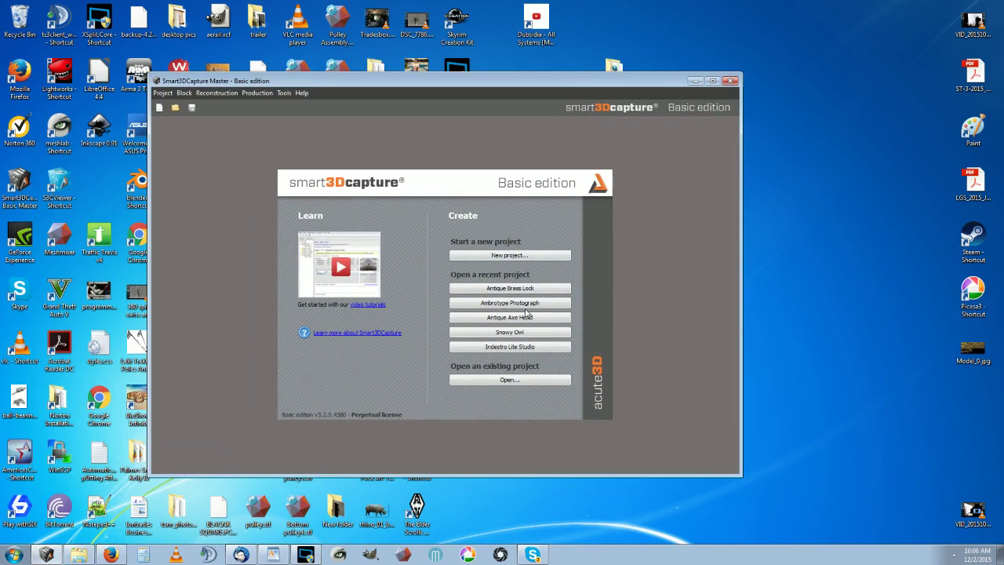
click(509, 380)
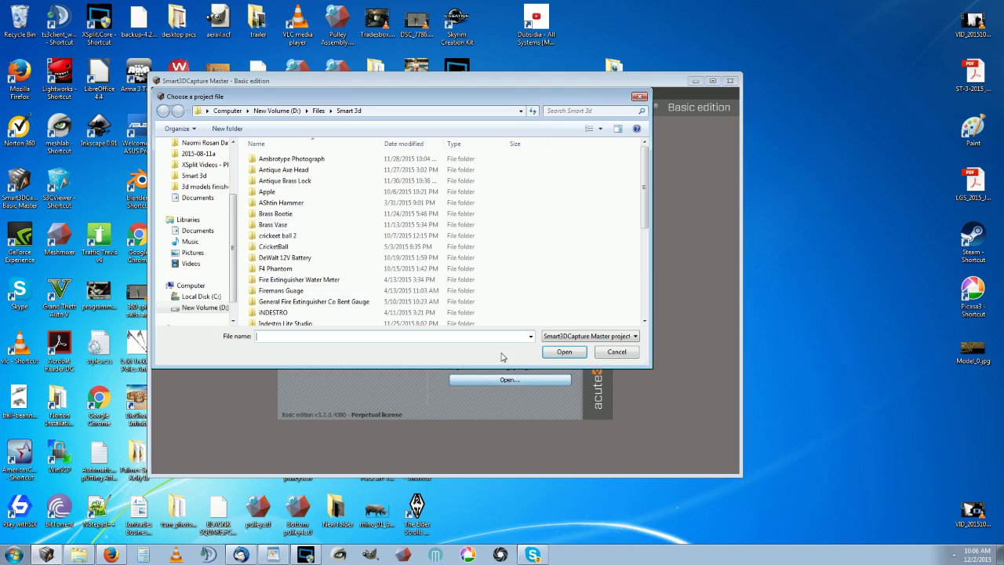
click(295, 215)
double_click(297, 215)
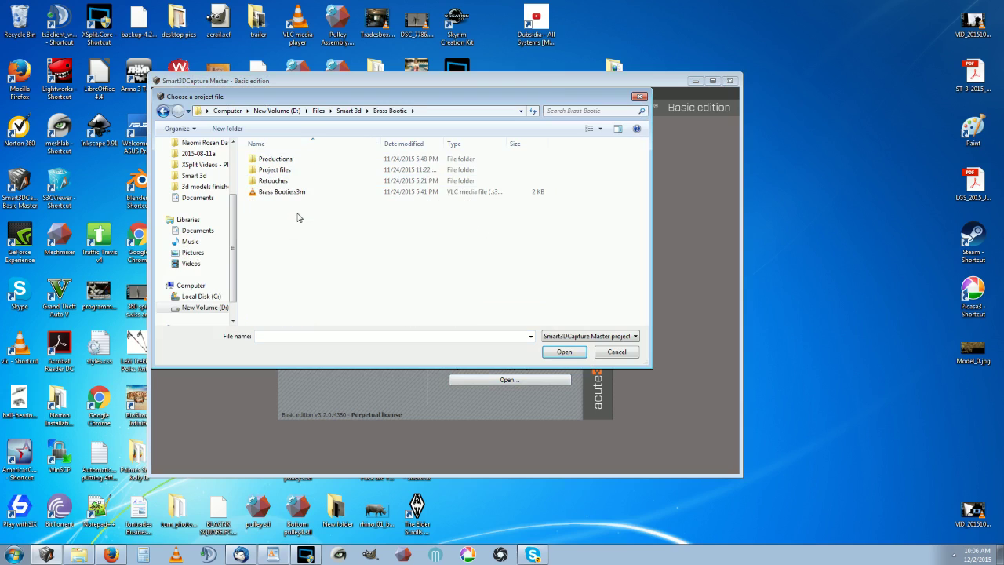
double_click(302, 193)
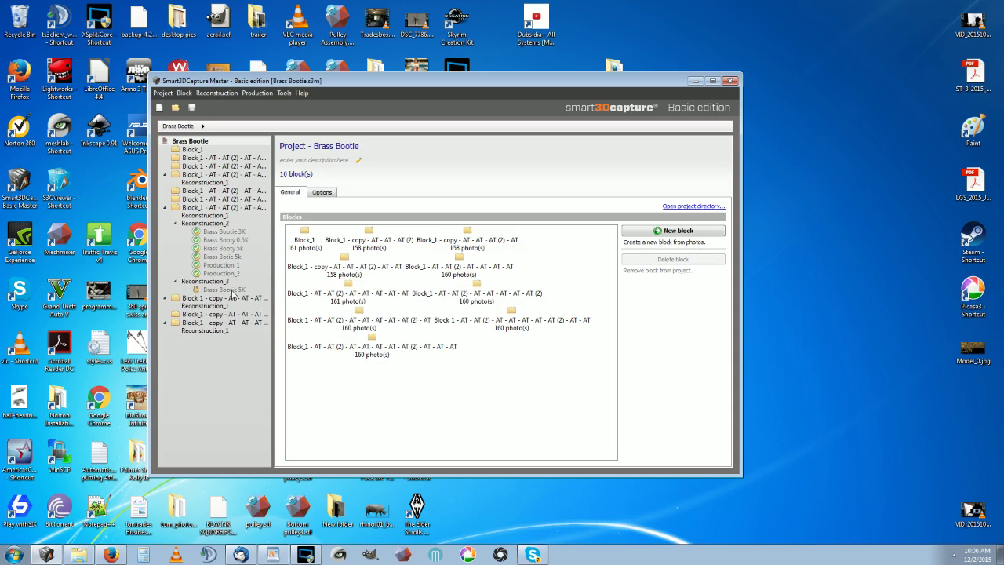
- Show Production_1 under Reconstruction_2, open its output directory, and maximize the project window
click(222, 273)
click(232, 267)
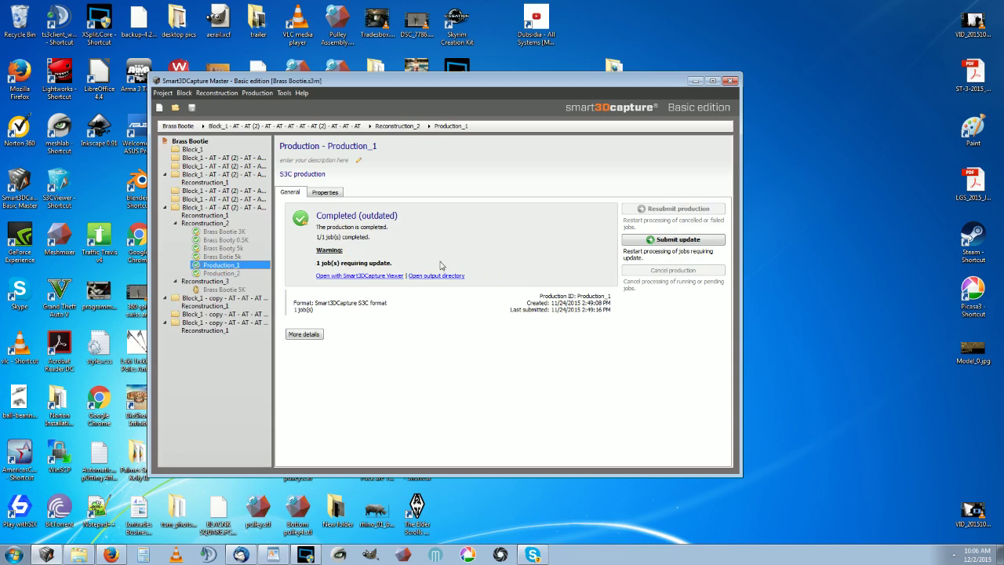
click(458, 277)
drag(0, 88, 386, 114)
click(713, 81)
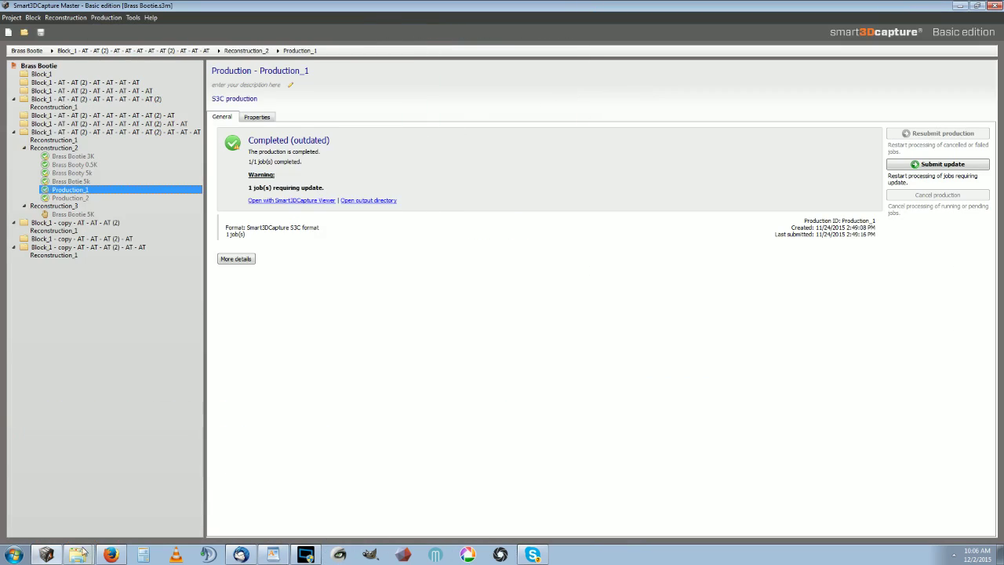
- Open Model.s3c from the Data\Model folder of Production_1 in Smart3DCapture Viewer
click(52, 556)
click(49, 556)
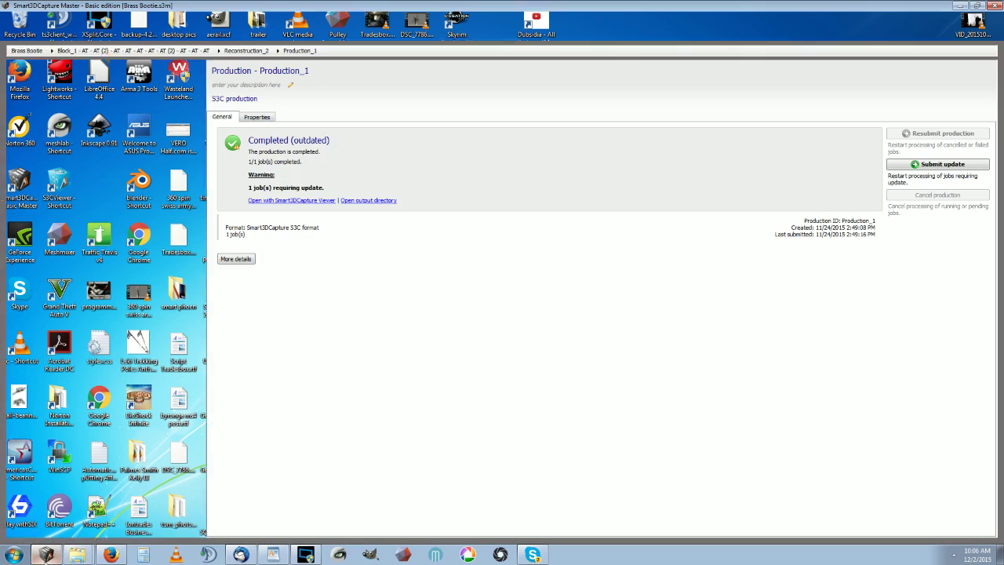
click(78, 555)
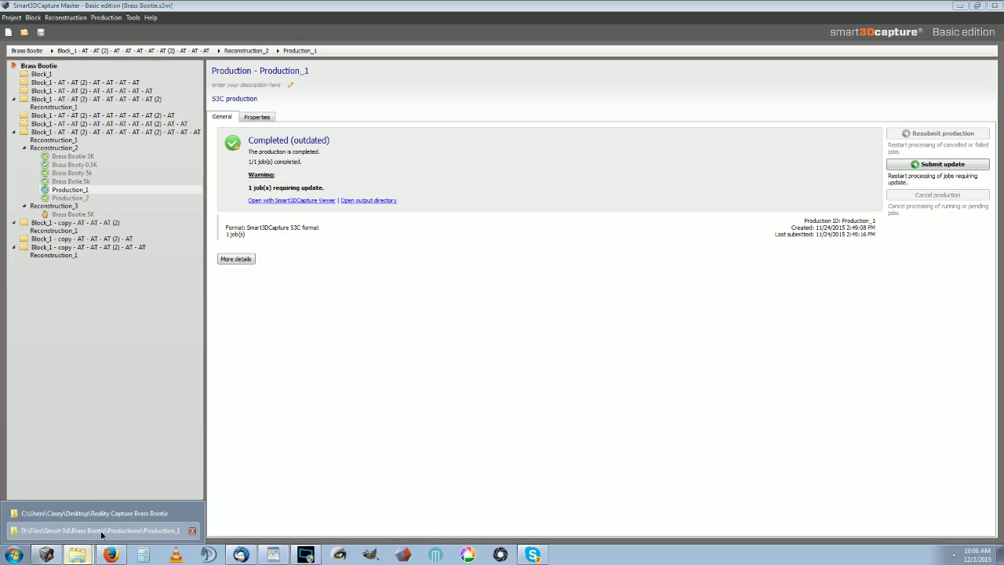
click(102, 532)
double_click(357, 171)
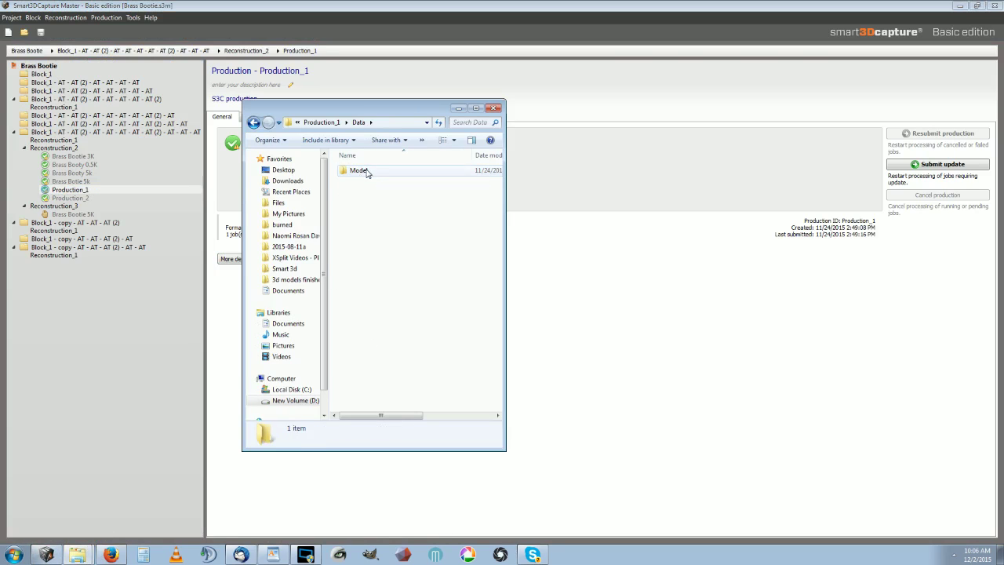
double_click(366, 171)
double_click(377, 171)
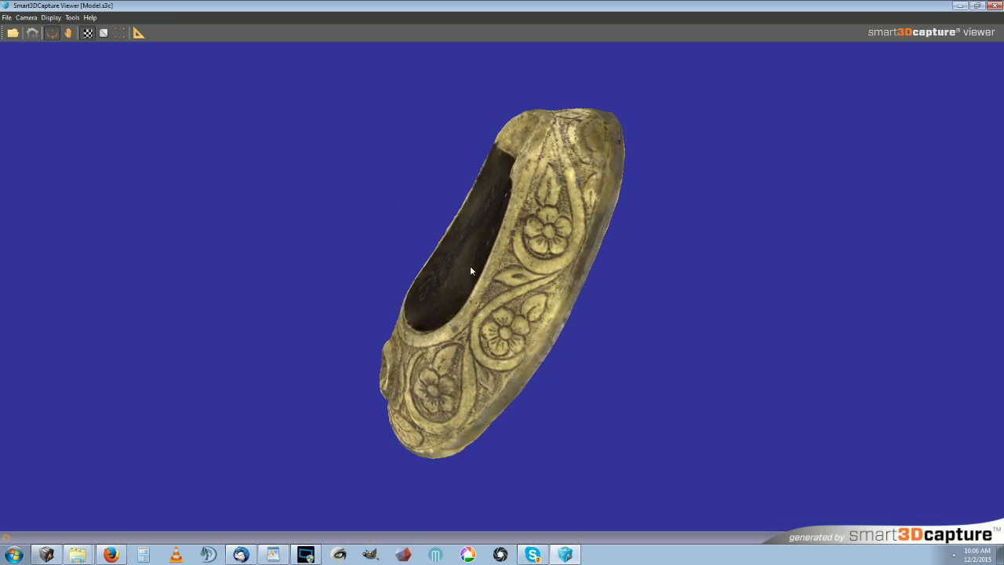
- Examine the textured brass bootie model from above, along its engraved side and around the sole edge
mouse_move(470, 265)
mouse_down()
mouse_move(553, 280)
mouse_move(474, 432)
mouse_move(453, 436)
mouse_move(672, 325)
mouse_up()
scroll(672, 324, up, 3)
mouse_move(422, 475)
middle_down()
mouse_move(459, 441)
mouse_move(500, 356)
middle_up()
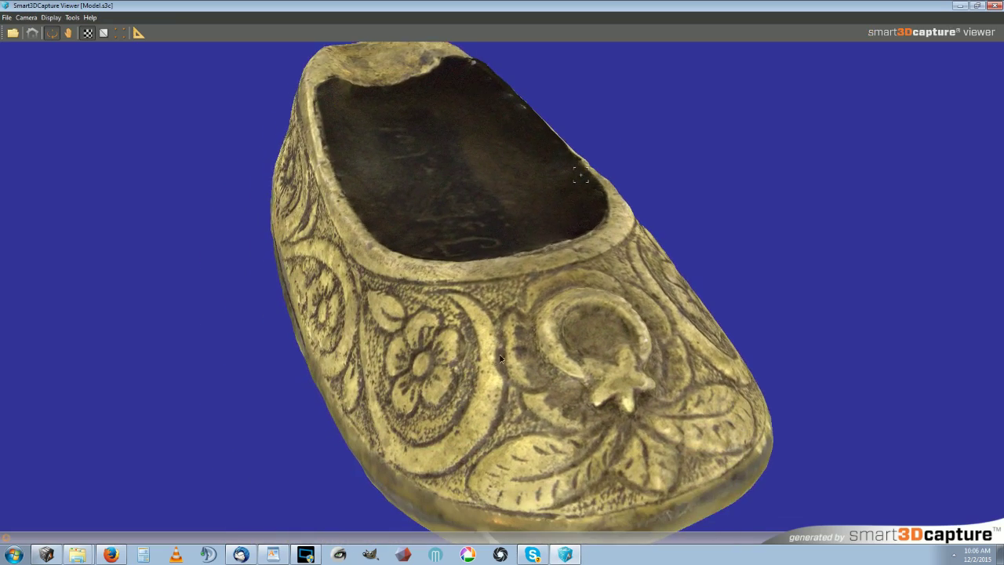
drag(500, 358, 203, 360)
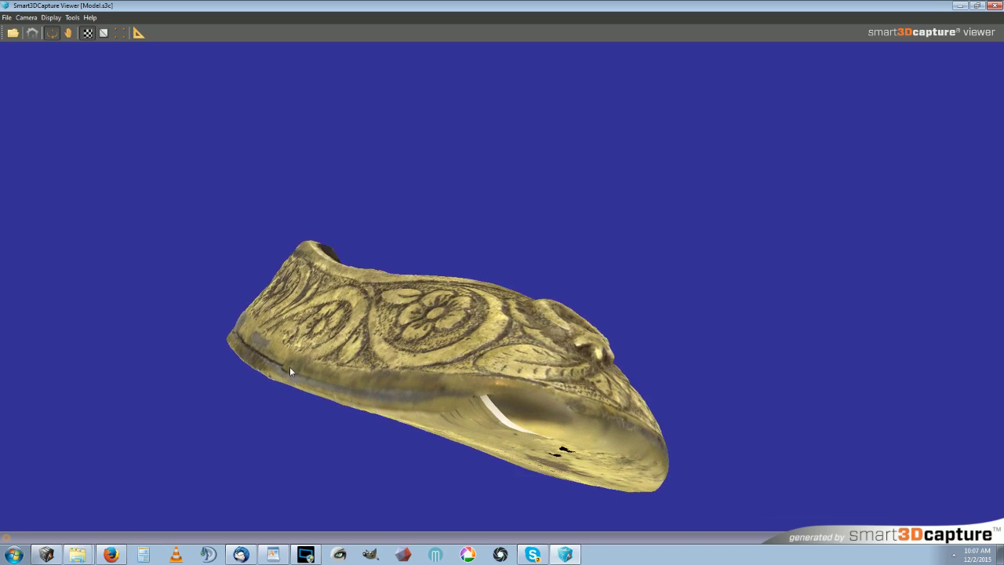
scroll(278, 369, up, 8)
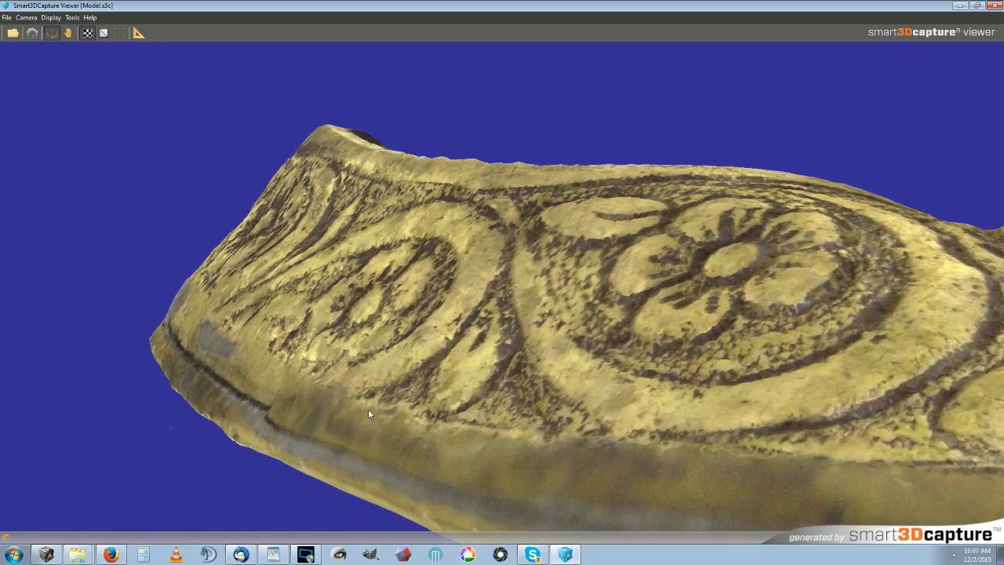
scroll(369, 411, up, 1)
drag(296, 499, 547, 334)
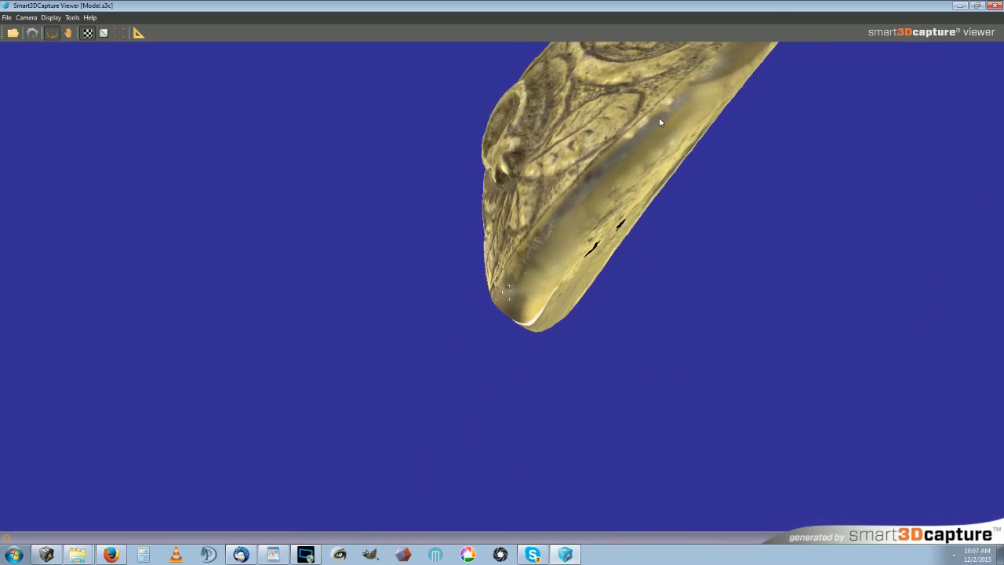
drag(660, 122, 520, 265)
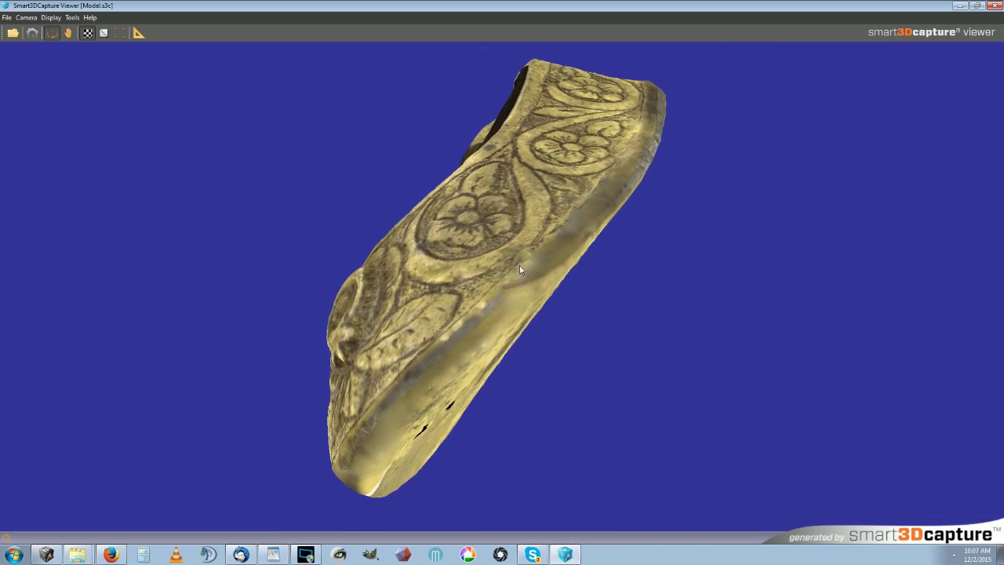
- Minimize the viewer and the Model folder window, and widen the project tree in Smart3DCapture Master
click(961, 7)
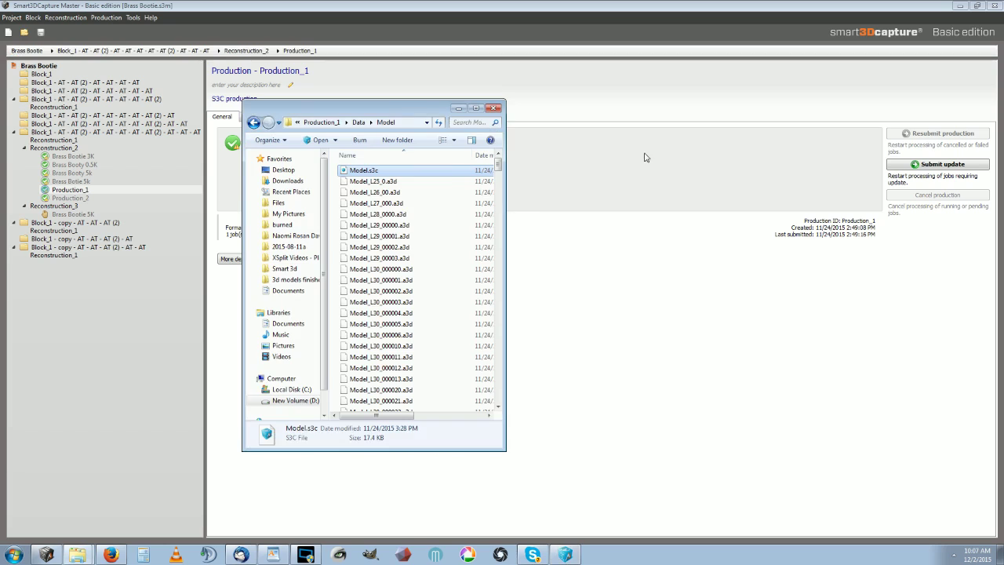
click(459, 107)
drag(204, 116, 467, 116)
- Show the 3D view of the first aerotriangulated block below Block_1, focused on its camera positions
click(78, 82)
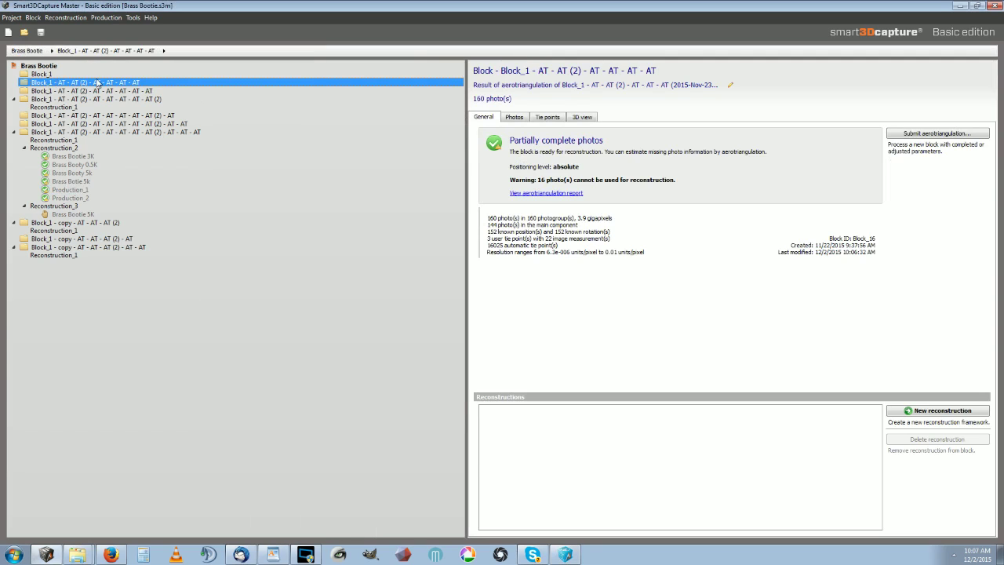
click(69, 74)
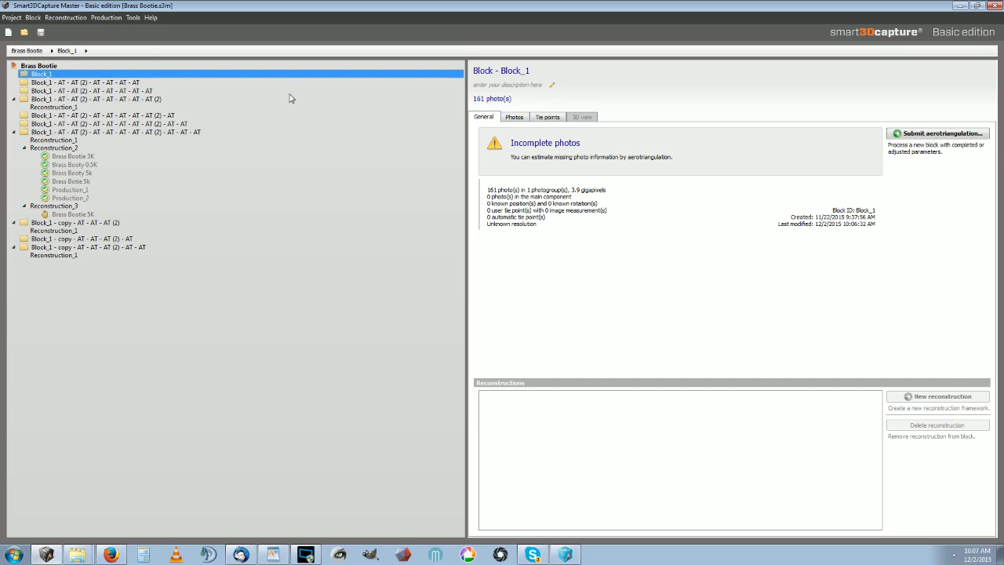
click(117, 83)
click(581, 118)
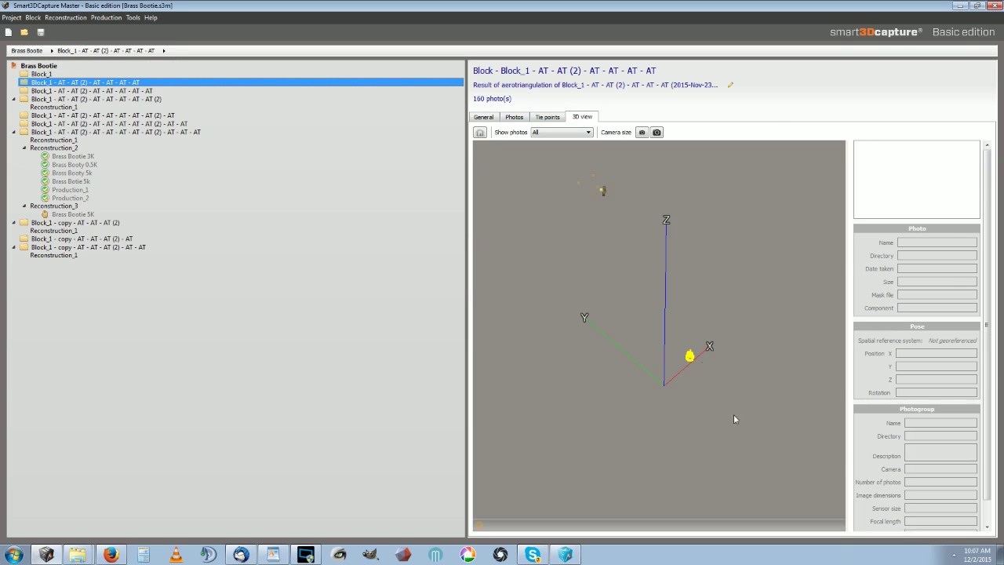
drag(734, 419, 701, 389)
click(702, 363)
double_click(700, 360)
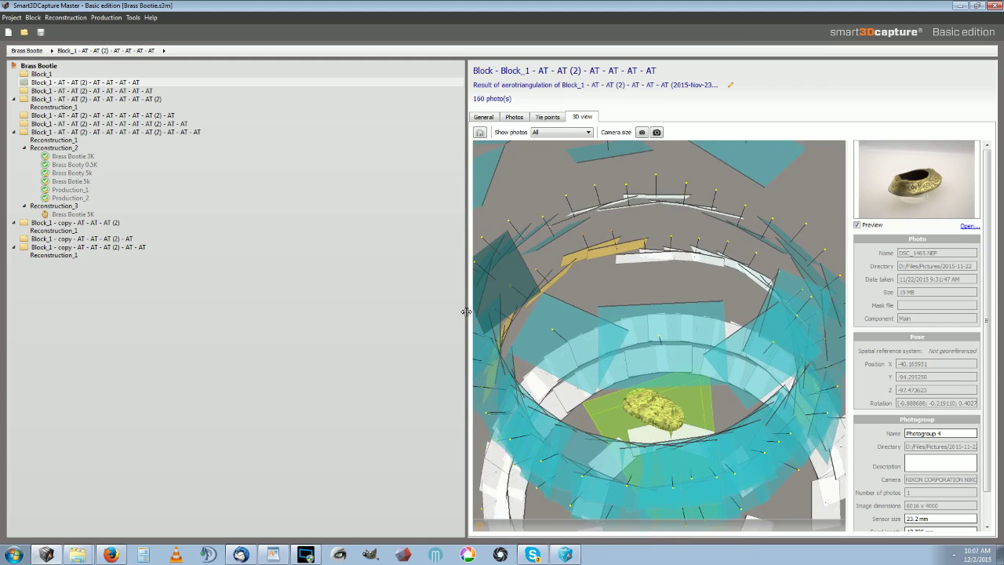
- Enlarge the 3D view area and examine the rings of camera positions above and below the bootie
drag(467, 312, 257, 276)
scroll(577, 388, down, 3)
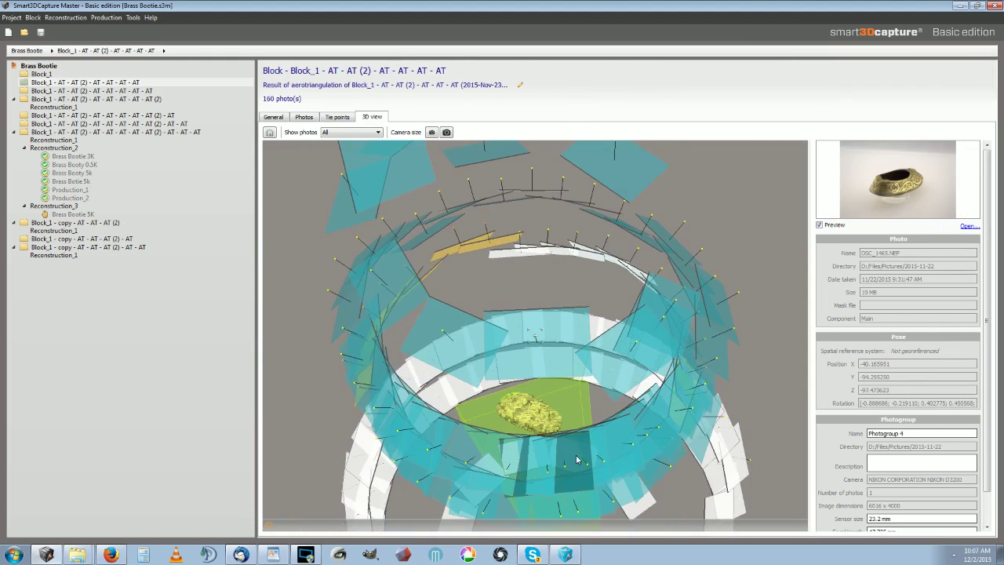
drag(577, 459, 565, 365)
scroll(565, 366, down, 4)
mouse_move(658, 339)
mouse_down()
mouse_move(455, 343)
mouse_move(731, 355)
mouse_move(653, 334)
mouse_up()
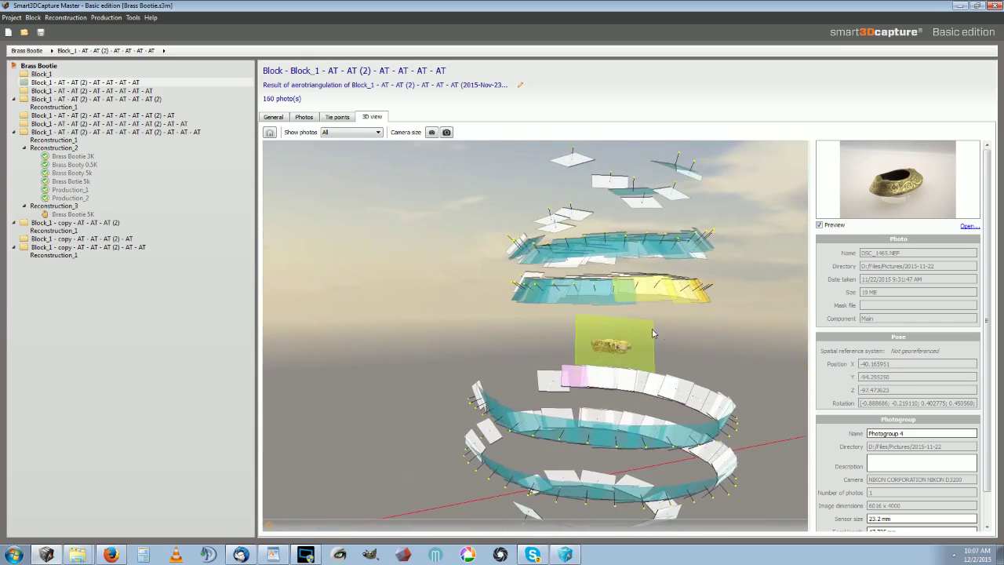
scroll(653, 335, down, 5)
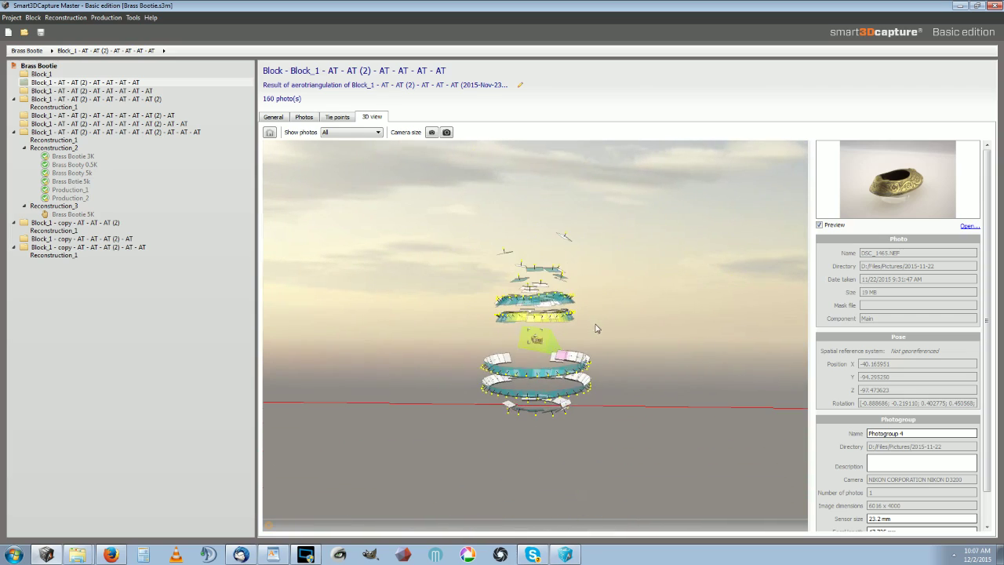
scroll(588, 326, up, 5)
mouse_move(640, 337)
mouse_down()
mouse_move(625, 365)
mouse_move(471, 385)
mouse_move(345, 370)
mouse_move(490, 441)
mouse_up()
- Preview several photos from the camera ring just below the bootie, including DSC_1495, DSC_1489 and DSC_1487
click(414, 450)
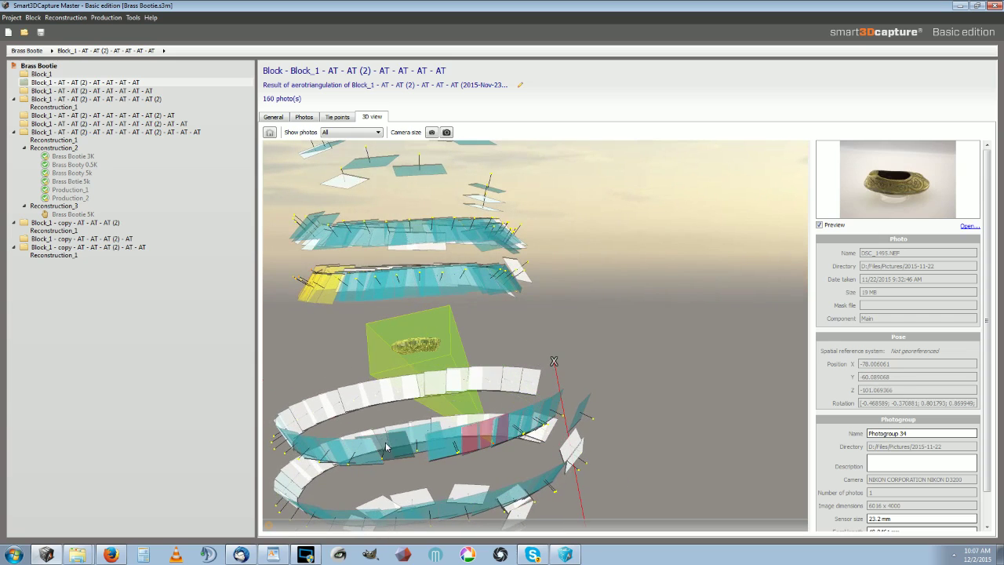
click(387, 446)
click(321, 449)
drag(332, 449, 415, 455)
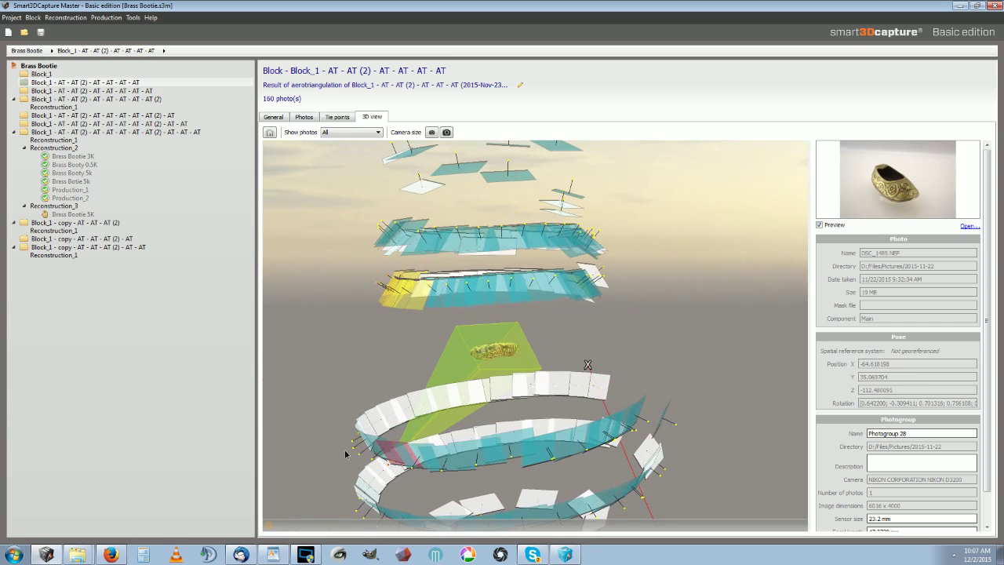
click(345, 453)
click(378, 448)
click(368, 448)
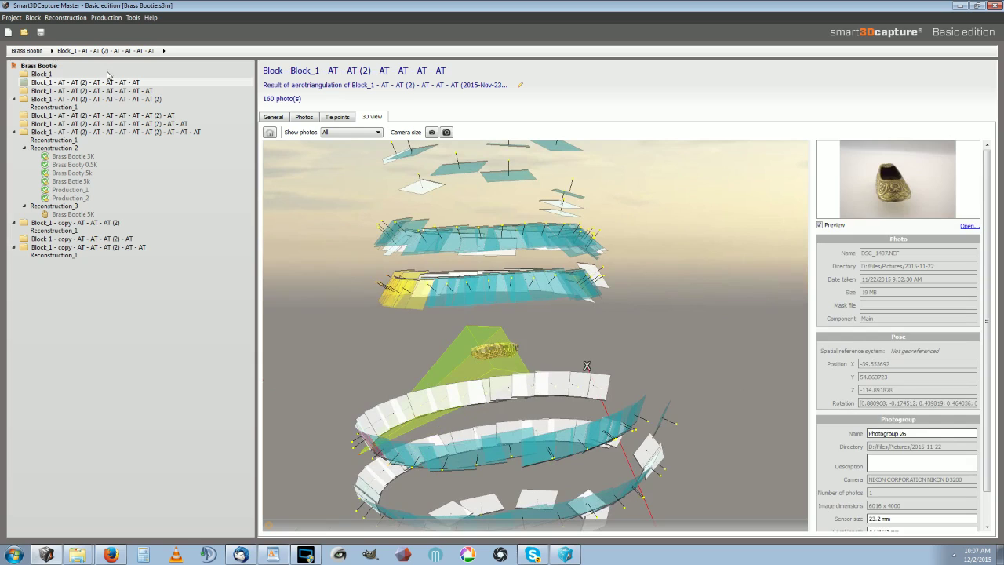
- Review the block's photogroup list and return to its general information
click(310, 118)
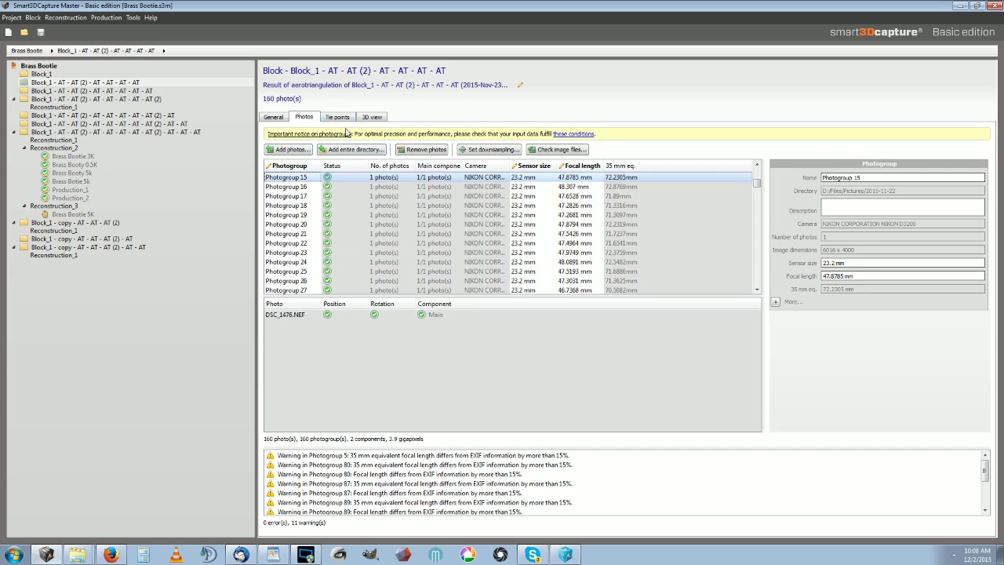
click(62, 82)
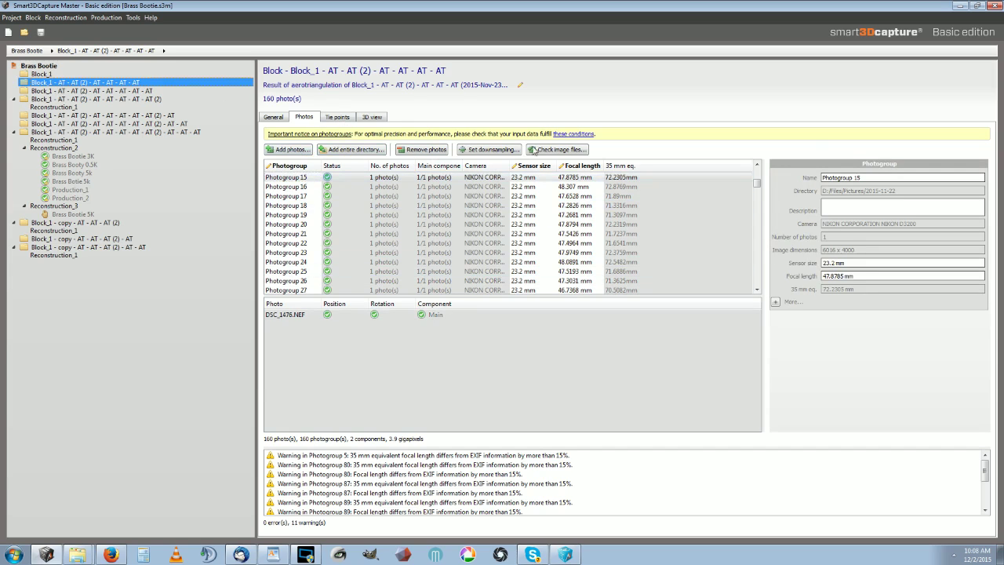
click(274, 118)
- Start a new aerotriangulation from this block and review its component, positioning and settings options
click(938, 134)
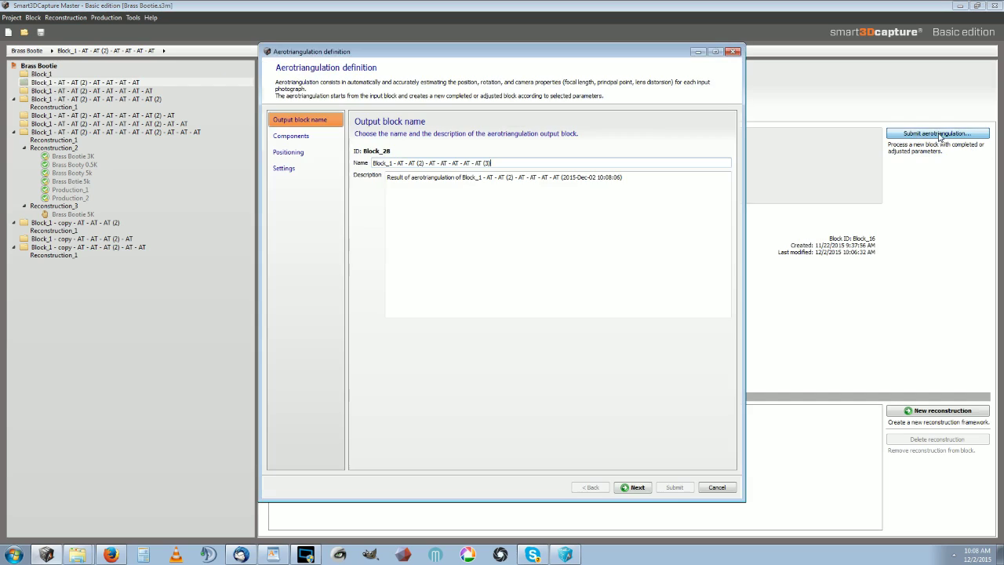
click(305, 136)
click(304, 153)
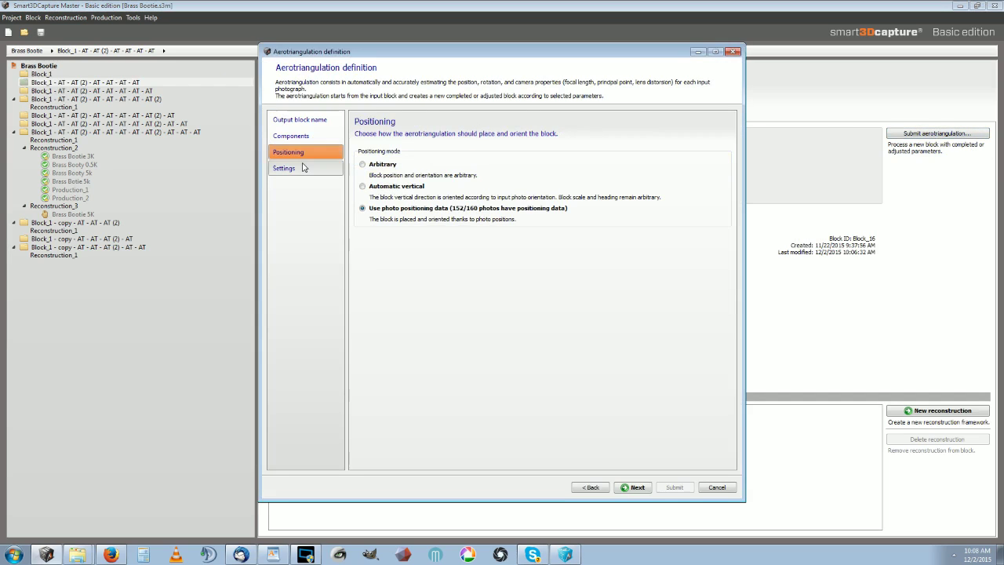
click(302, 137)
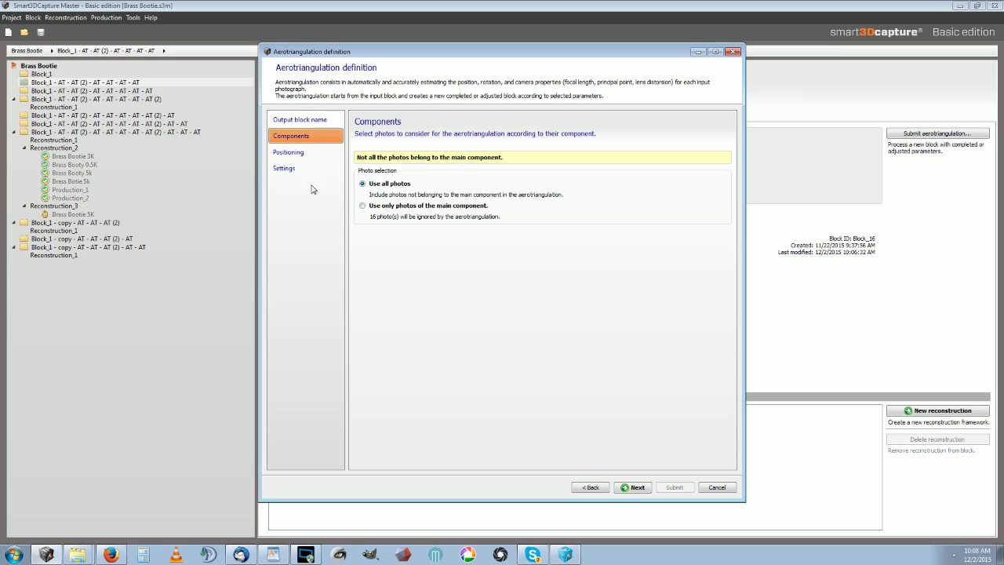
click(294, 152)
click(288, 168)
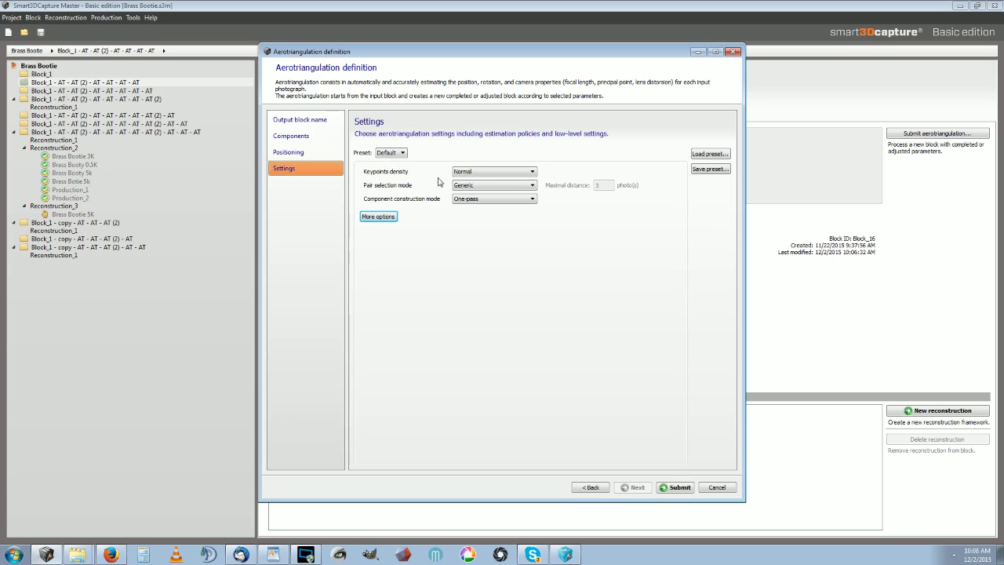
- Set keypoints density to High and pair selection mode to Exhaustive, leaving component construction mode at One-pass
click(494, 171)
click(471, 188)
click(494, 185)
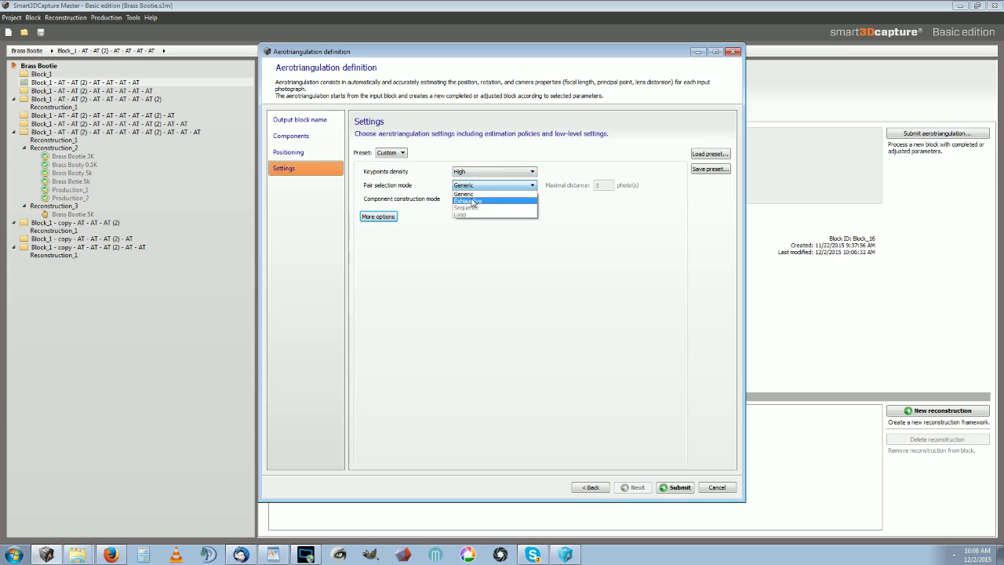
click(473, 202)
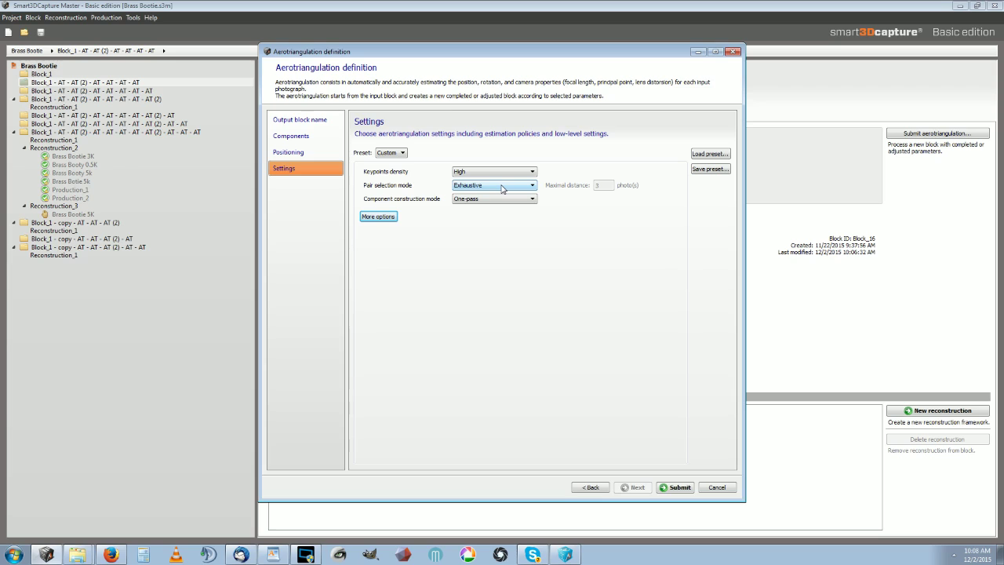
click(475, 199)
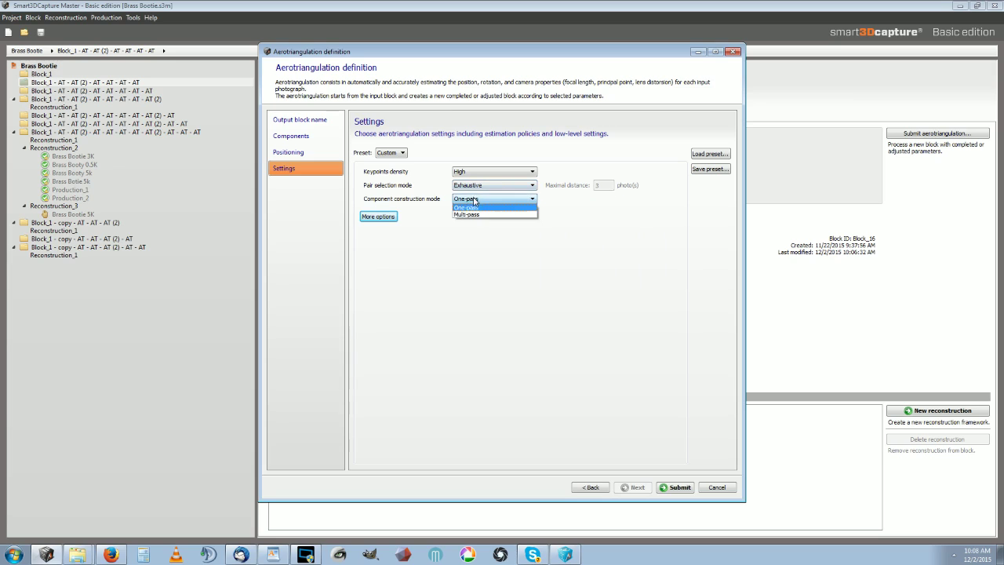
click(514, 271)
- Submit the aerotriangulation and cancel its processing
click(674, 487)
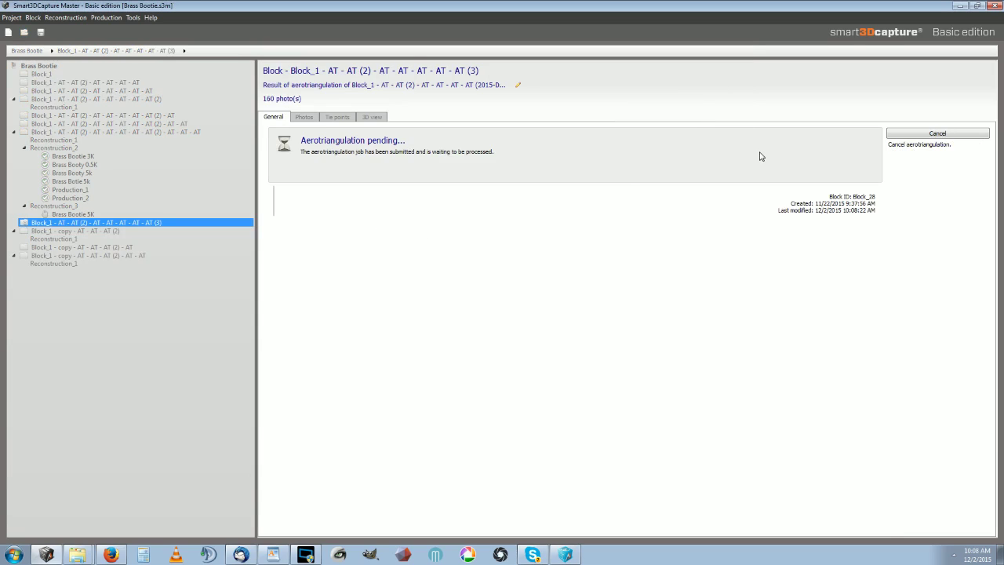
click(929, 133)
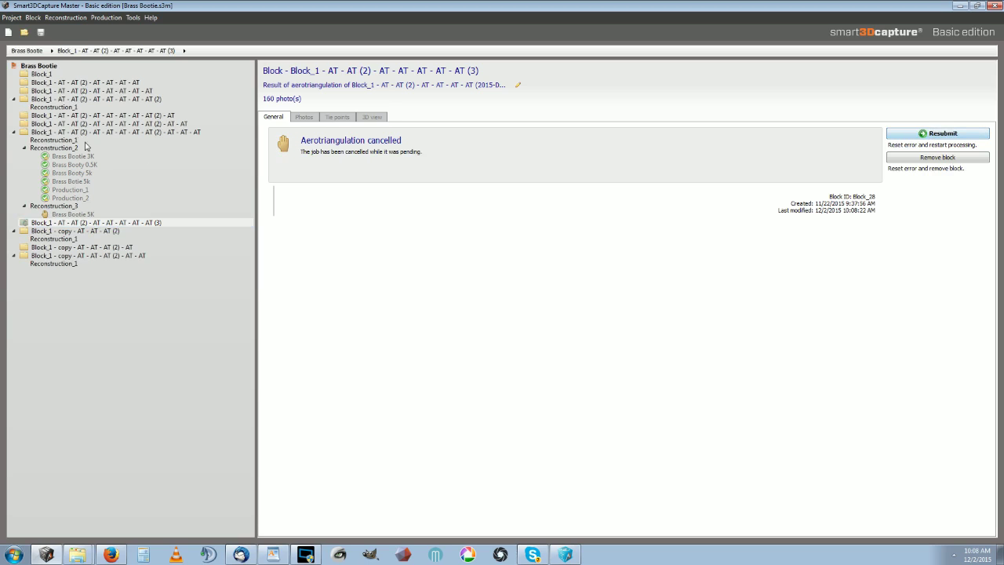
- Select the aerotriangulated block that contains Reconstruction_2 and show its 3D view
click(93, 107)
click(92, 116)
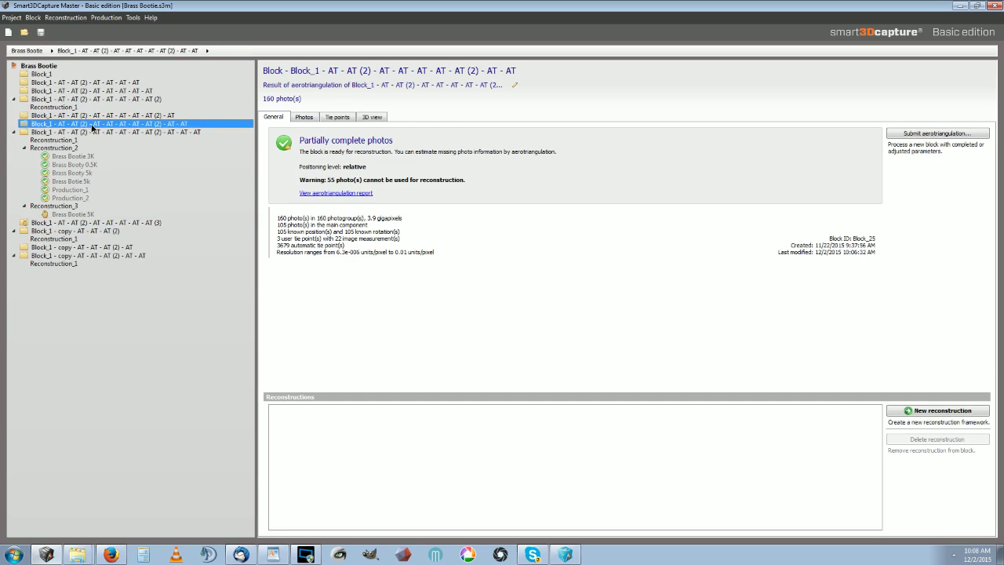
click(92, 139)
click(108, 133)
click(377, 118)
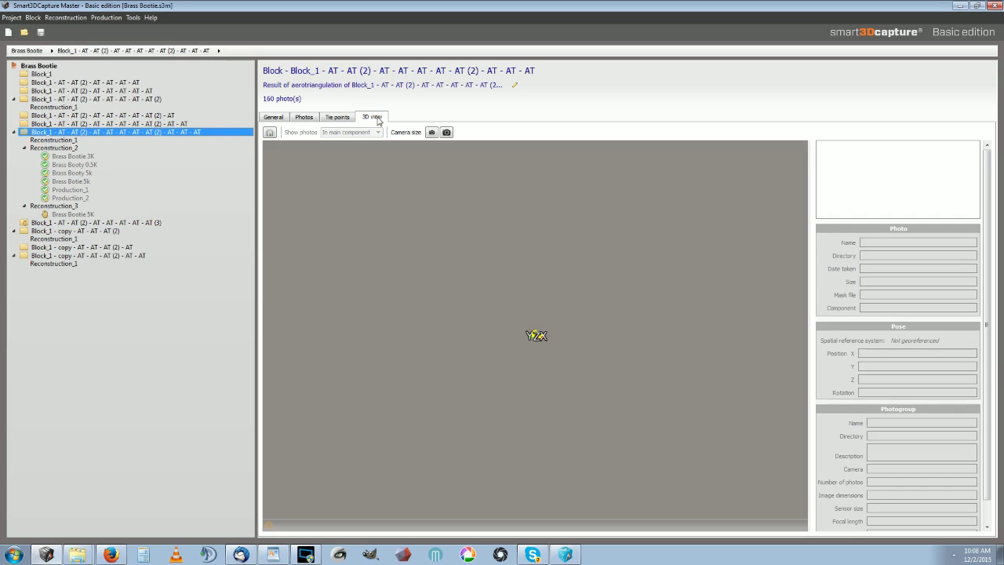
- Examine the camera rings around the bootie in this block and preview photo DSC_1617
scroll(537, 309, up, 10)
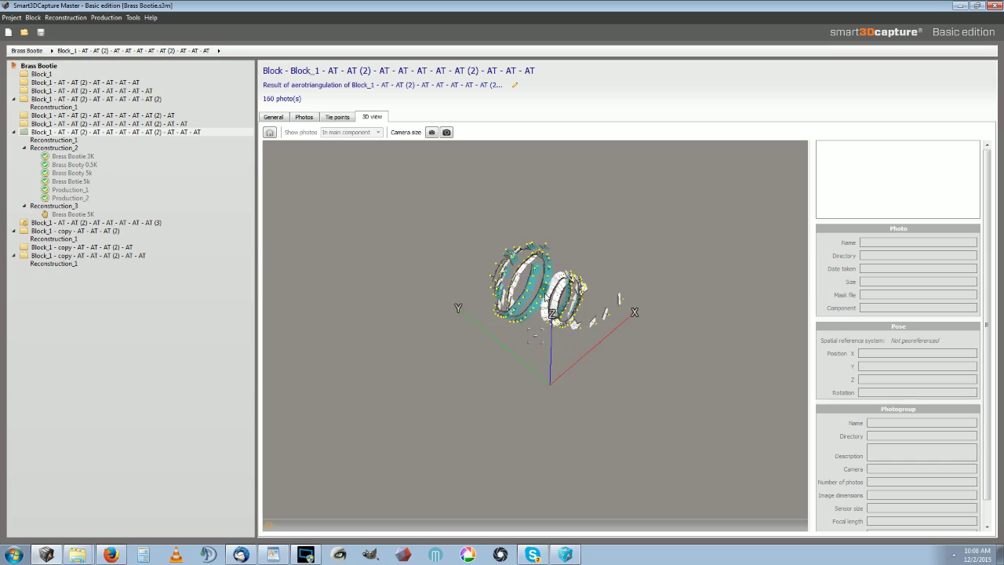
scroll(546, 297, up, 8)
drag(546, 279, 717, 309)
scroll(536, 274, up, 5)
middle_drag(717, 309, 558, 278)
scroll(557, 278, up, 4)
click(652, 303)
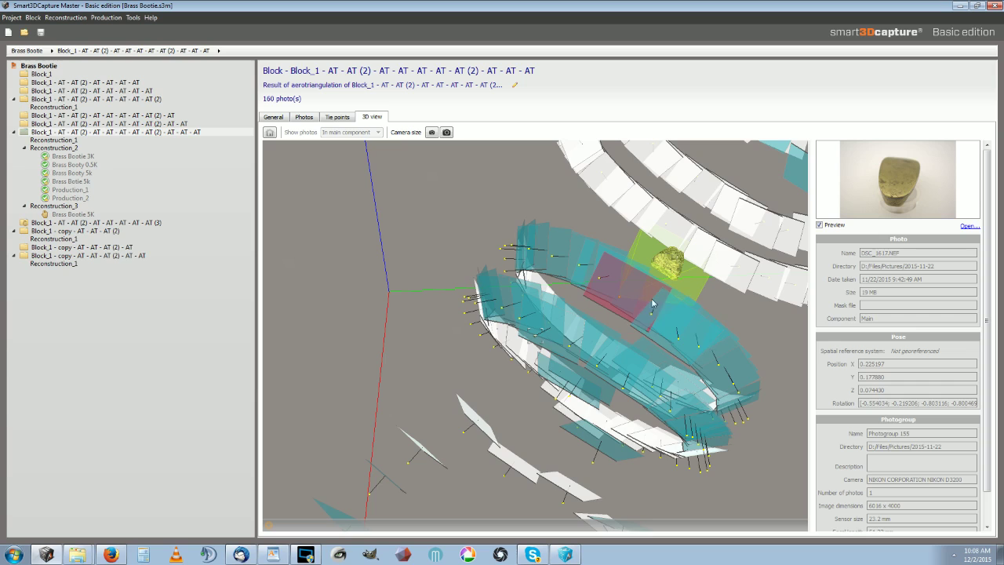
- Inspect the camera positions around the bootie from another angle in the block's 3D view
drag(654, 304, 639, 278)
scroll(639, 279, down, 2)
scroll(674, 329, up, 1)
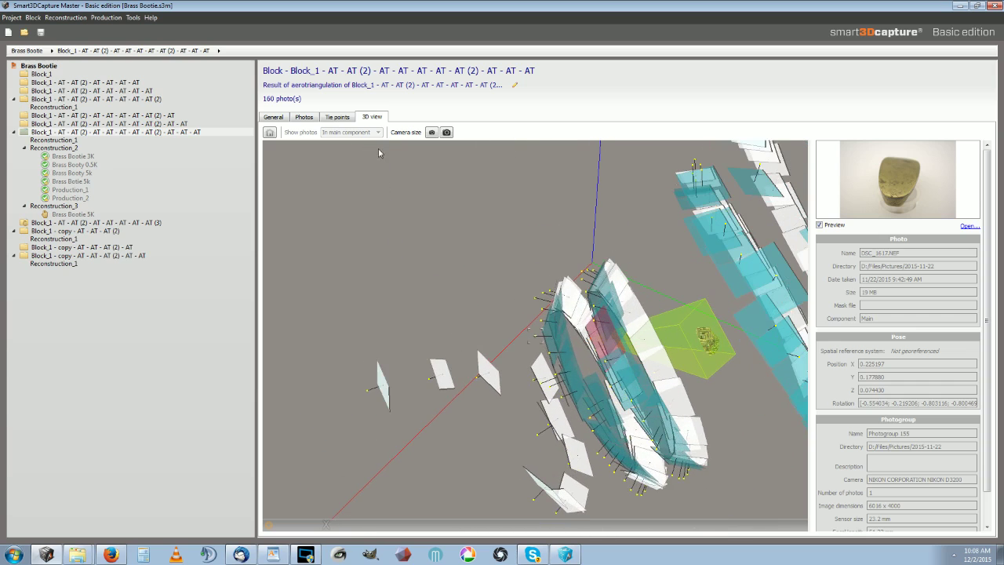
- Review Reconstruction_1's reference 3D model details and Reconstruction_2's Brass Bootie 3K and Production_1 productions
click(273, 117)
click(54, 140)
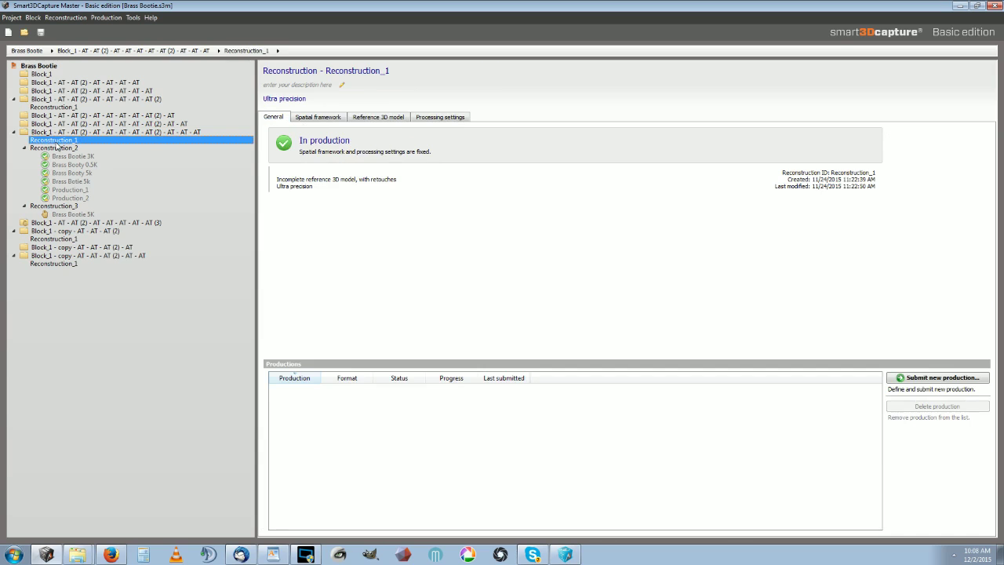
click(397, 116)
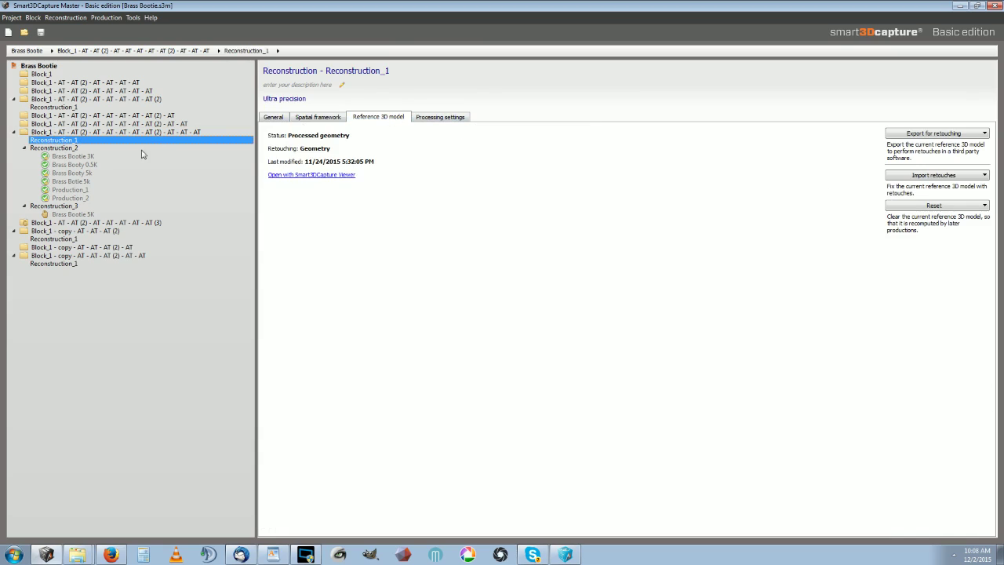
click(63, 148)
click(73, 156)
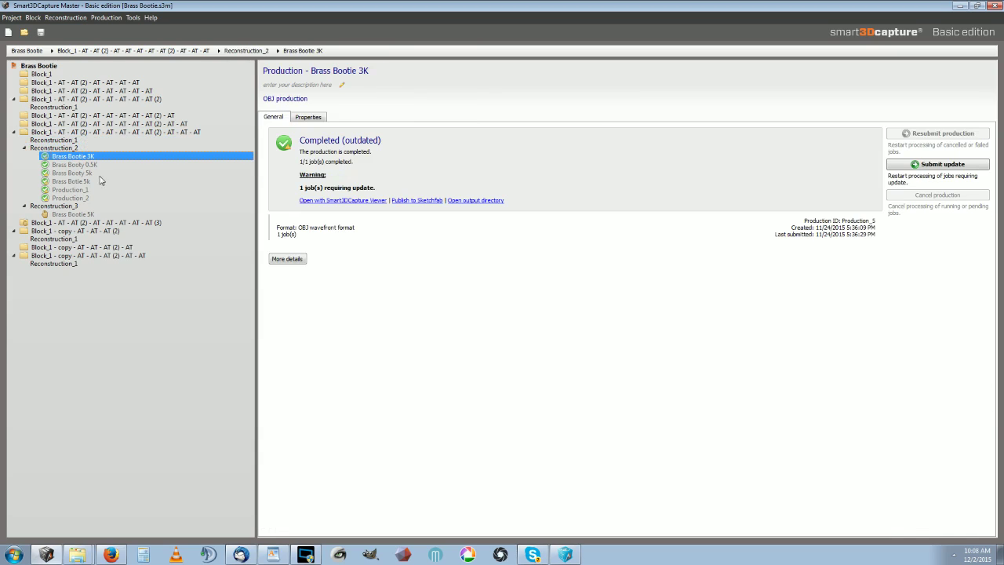
click(72, 189)
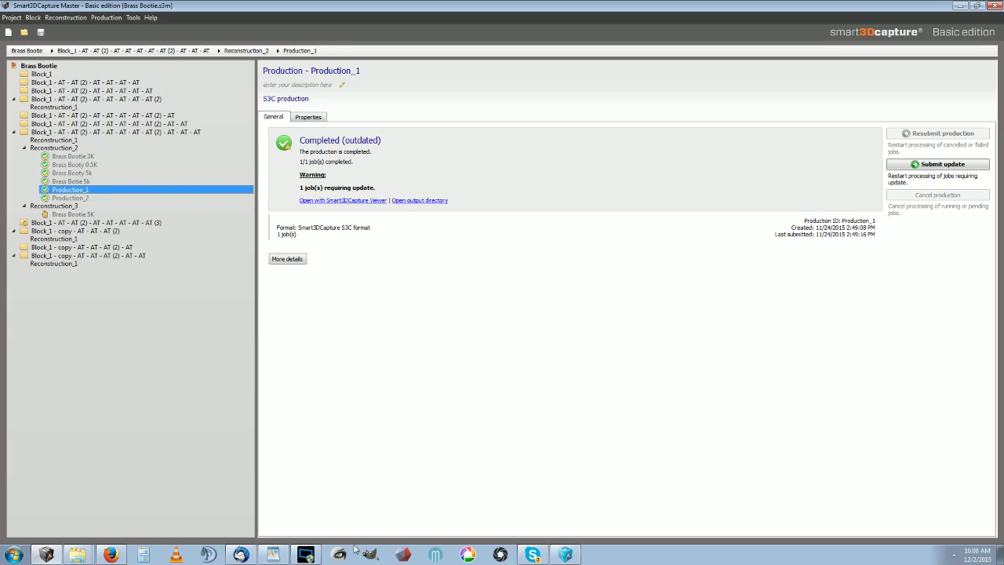
- View Production_1's model in Smart3DCapture Viewer and examine its wireframe over the flower relief and rim
click(85, 555)
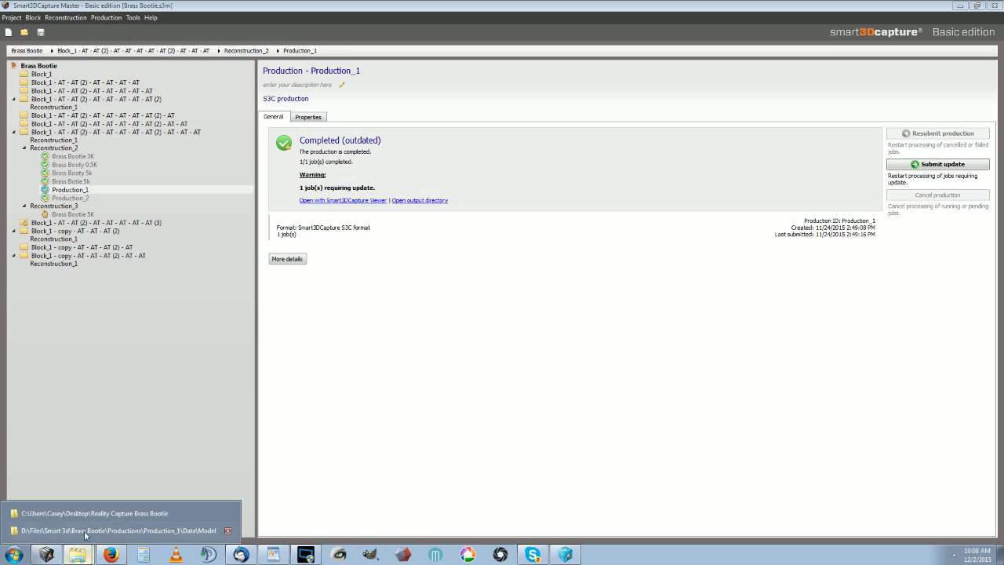
click(85, 532)
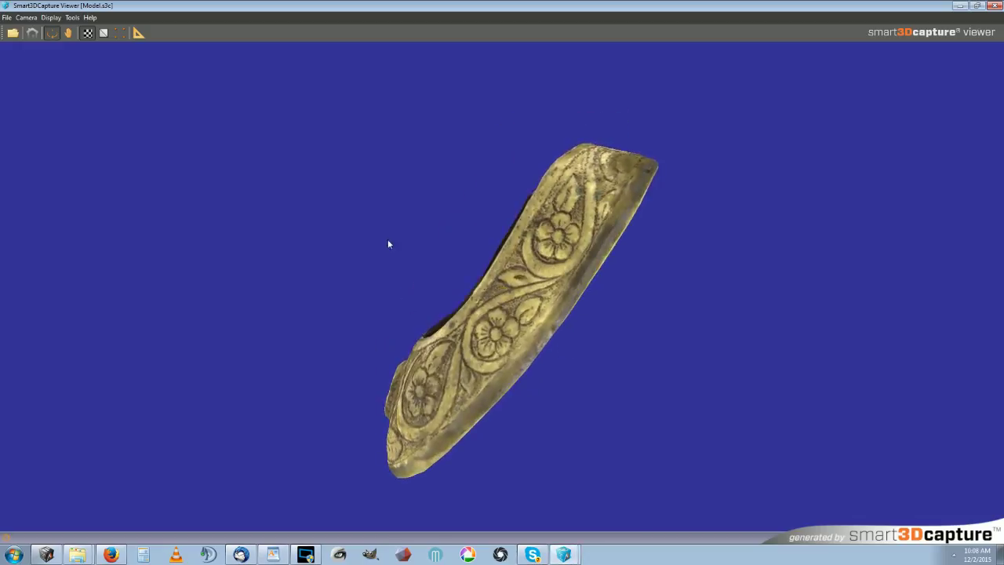
click(104, 33)
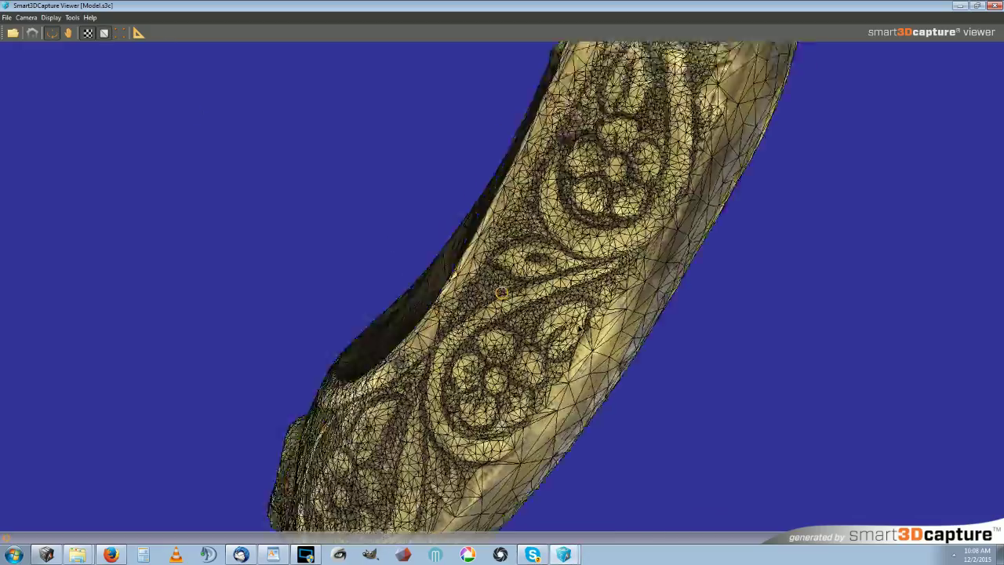
drag(821, 265, 362, 439)
scroll(363, 439, up, 3)
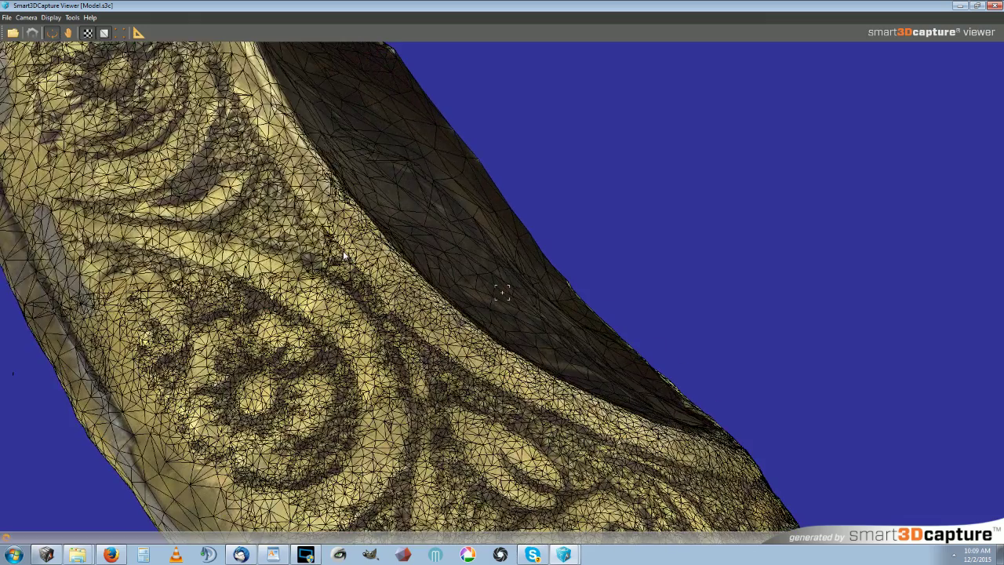
- Hide the wireframe, inspect the untextured surface, and restore the texture on the whole bootie
click(104, 33)
click(89, 33)
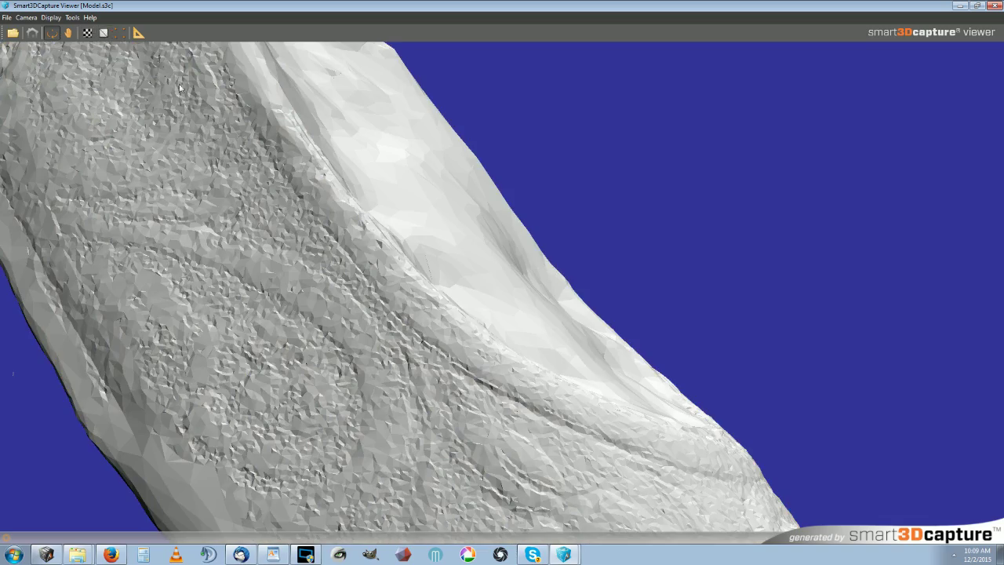
click(94, 33)
scroll(531, 183, down, 5)
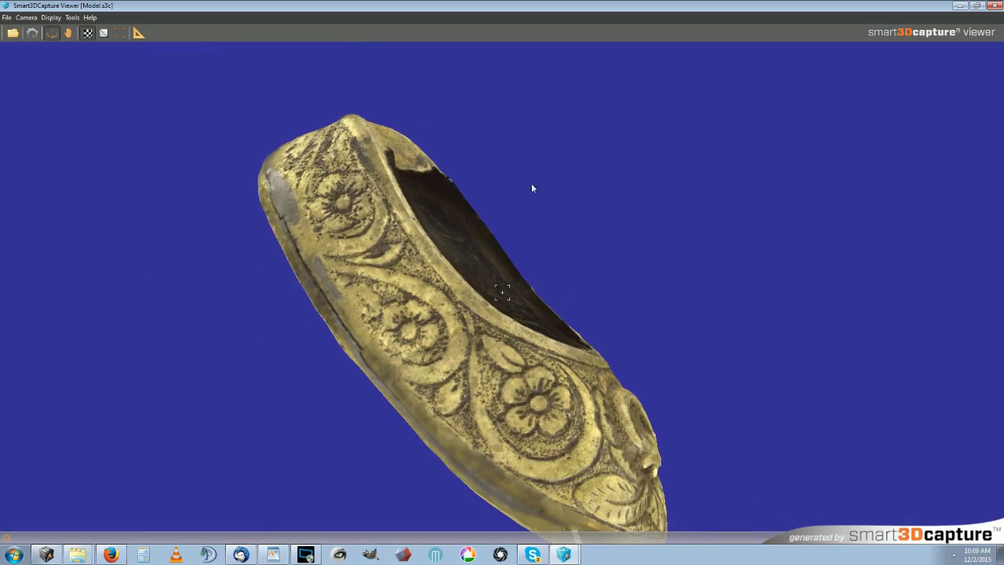
- Close the viewer, go up to the Production_1 folder, and return to Smart3DCapture Master
click(997, 5)
click(995, 5)
click(359, 122)
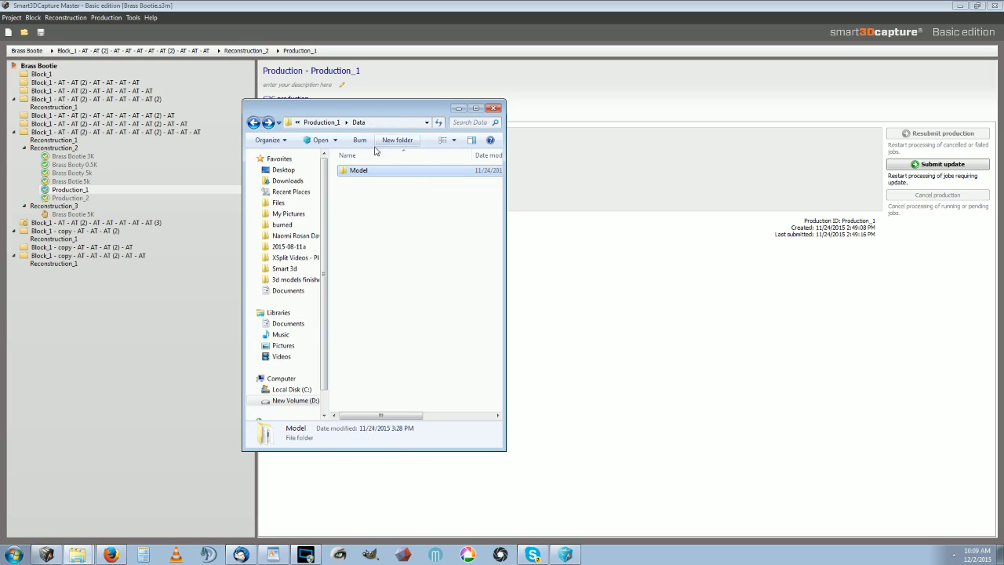
click(318, 123)
click(507, 278)
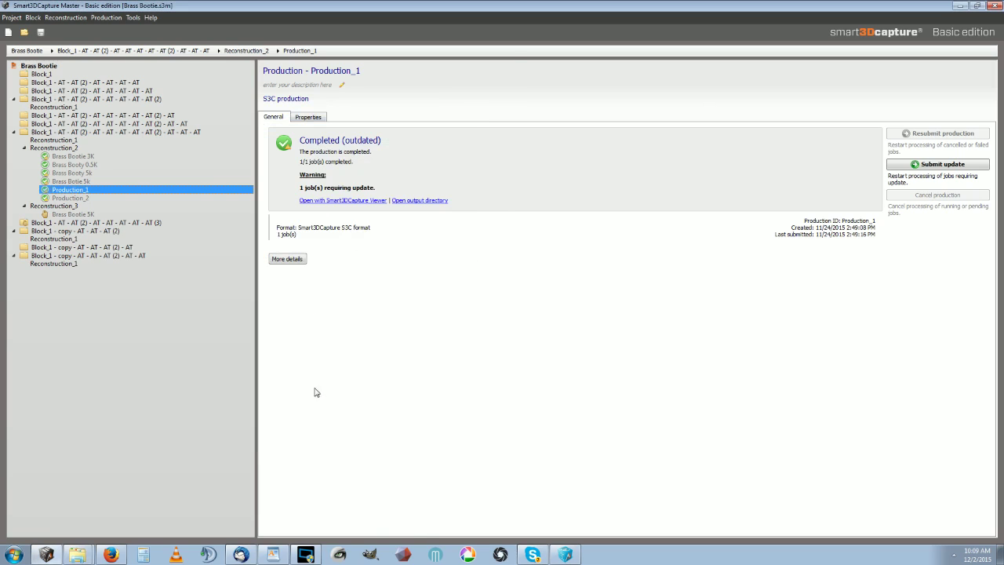
- Open Production_2's output directory and browse to its Model folder
click(91, 198)
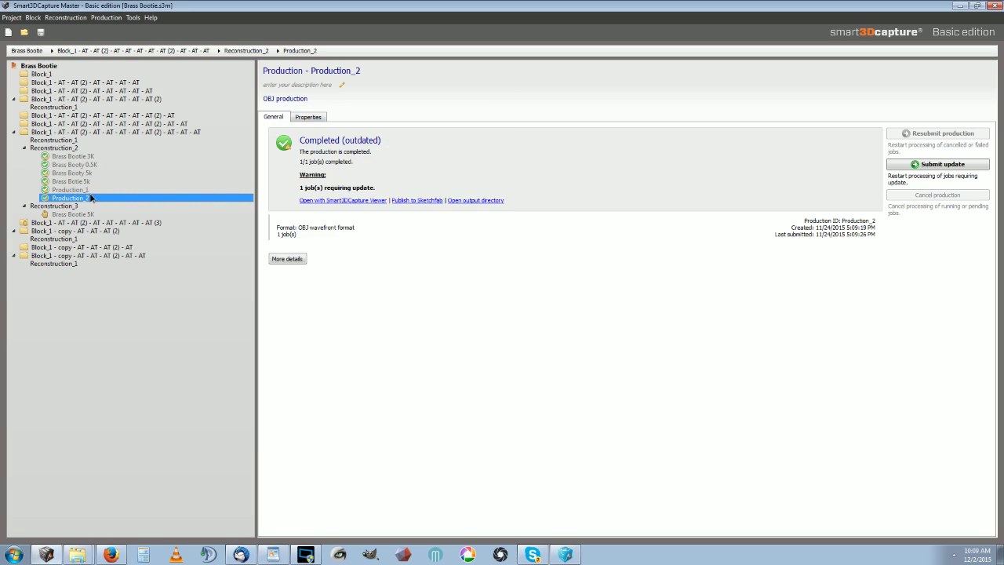
click(466, 201)
double_click(402, 186)
double_click(402, 185)
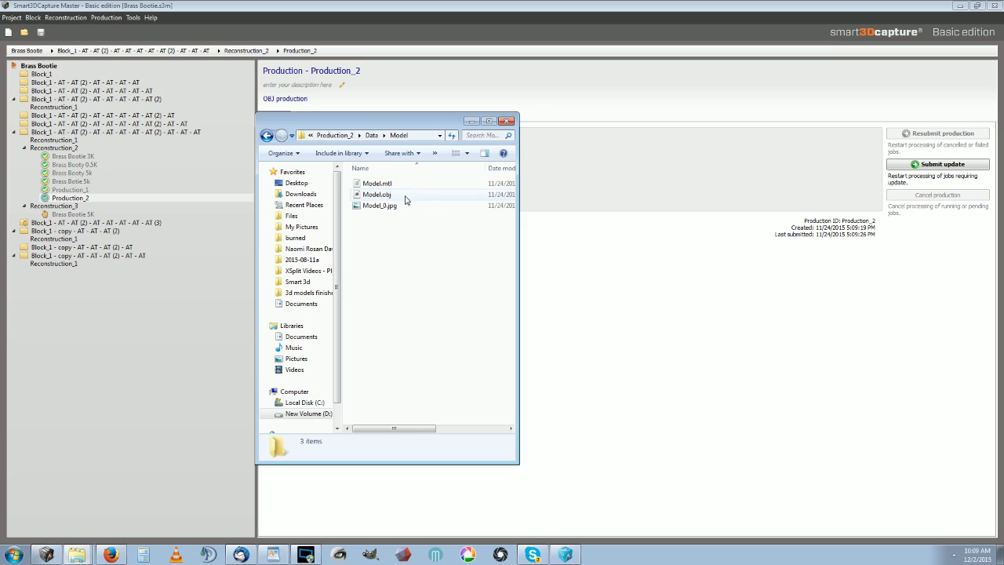
- Open Production_2's Model.obj in MeshLab and dismiss the congratulations dialog
right_click(408, 197)
click(384, 201)
double_click(383, 198)
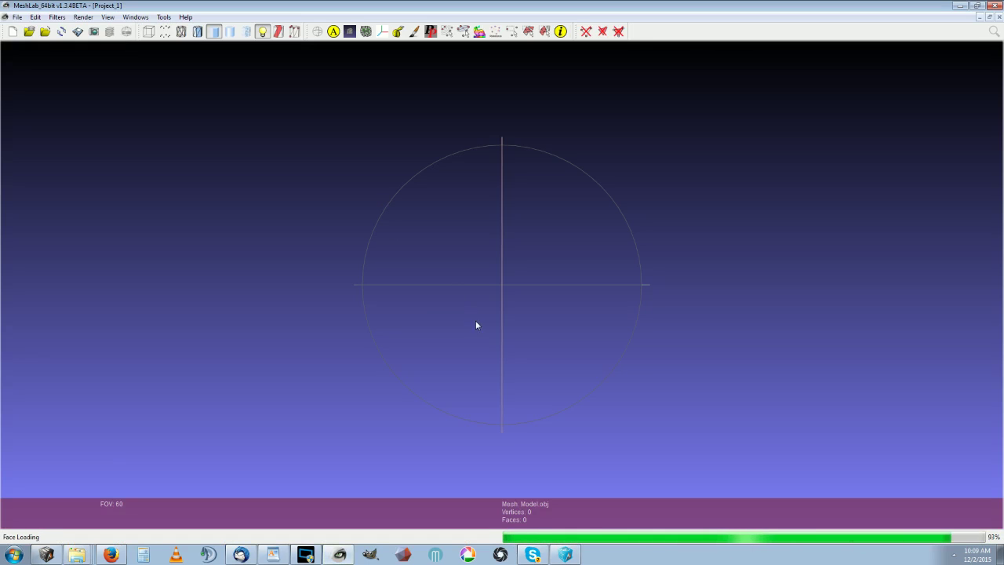
click(644, 410)
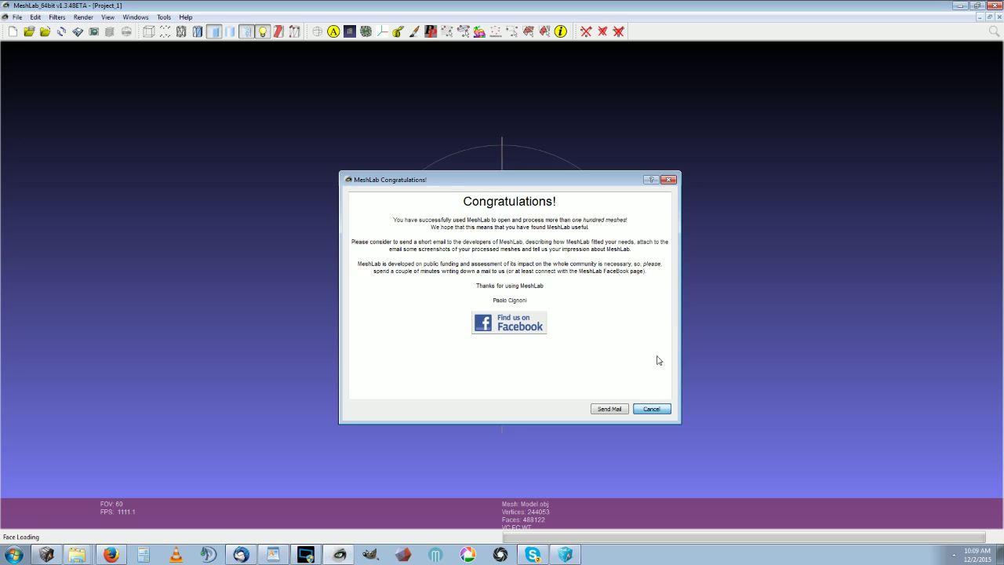
click(668, 180)
- Examine the flower relief, rim and dark interior of the textured Model.obj bootie up close
drag(495, 314, 650, 272)
scroll(554, 325, up, 10)
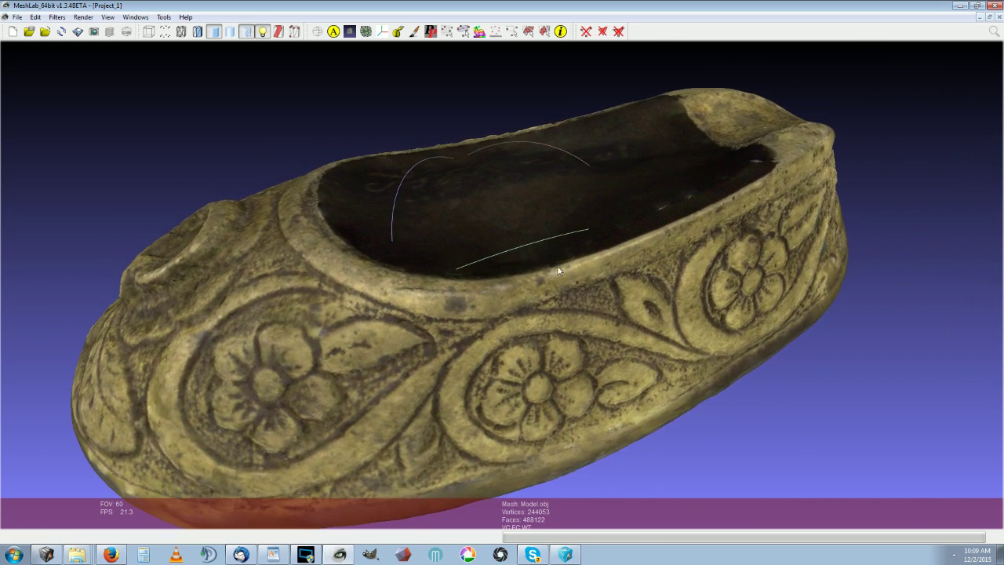
scroll(543, 266, down, 2)
scroll(393, 315, down, 4)
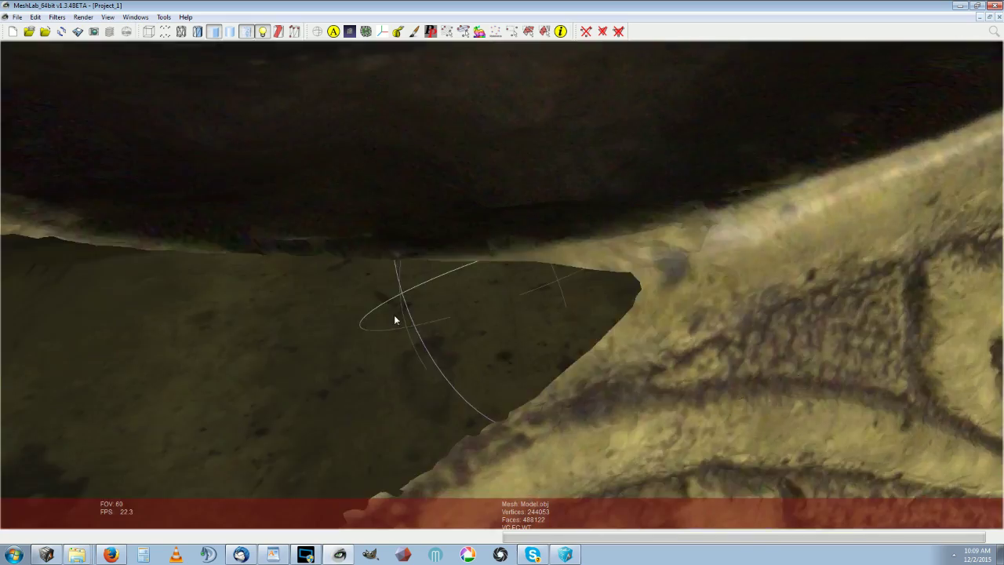
scroll(394, 315, up, 7)
drag(397, 318, 424, 176)
drag(378, 87, 559, 330)
drag(380, 378, 702, 223)
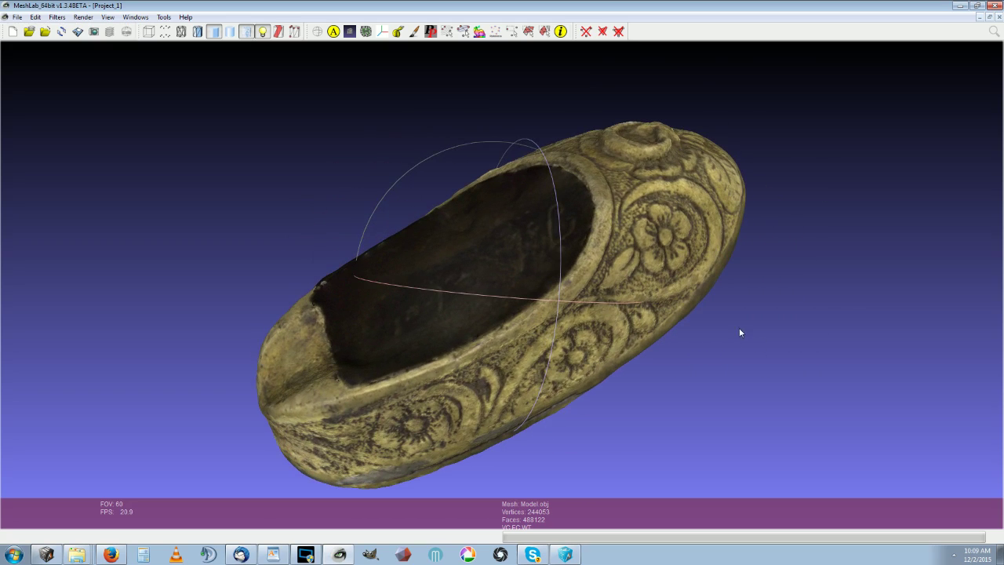
- Inspect the bootie's end and inner floor, and close MeshLab and Smart3DCapture Master
drag(739, 332, 679, 299)
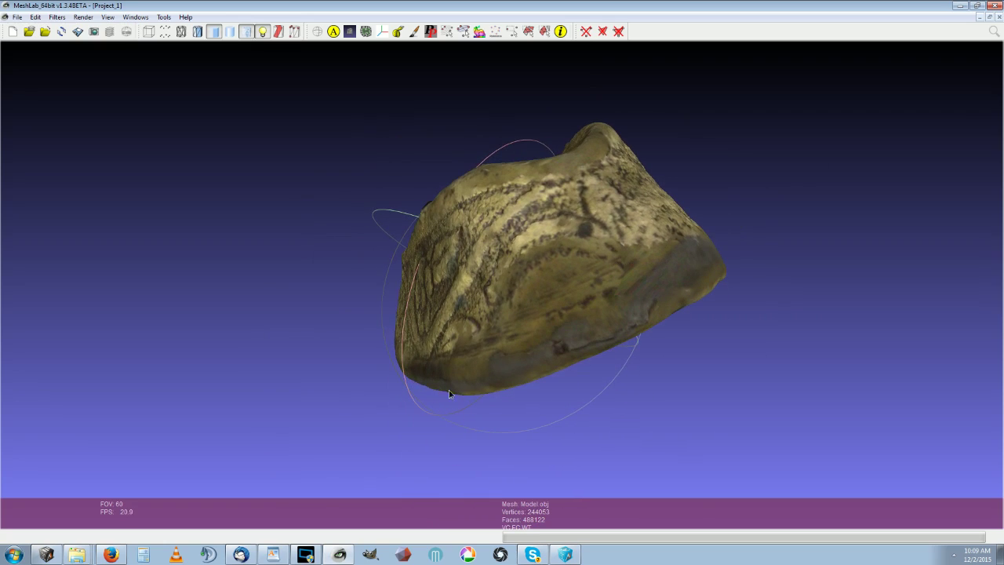
drag(449, 390, 552, 258)
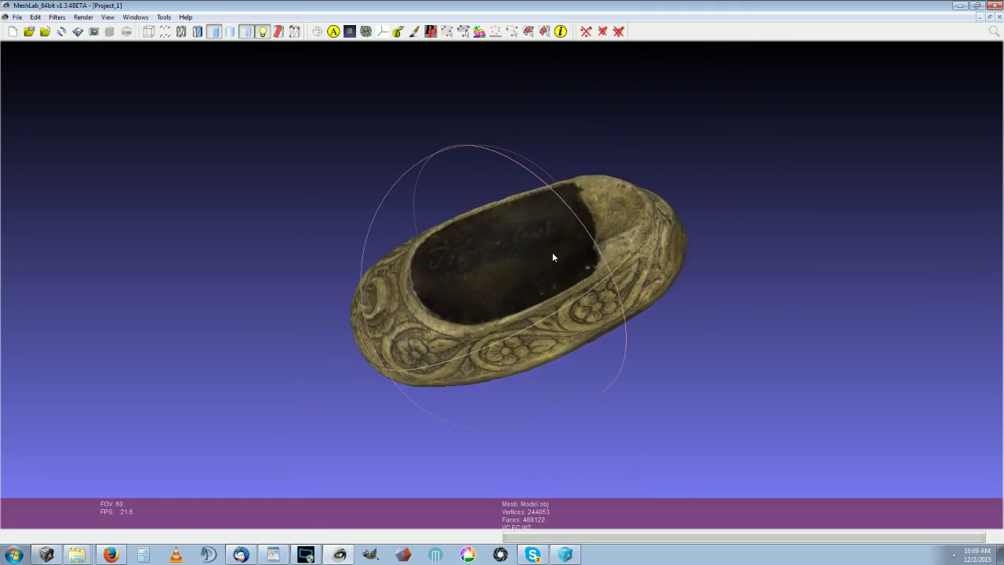
scroll(545, 233, up, 10)
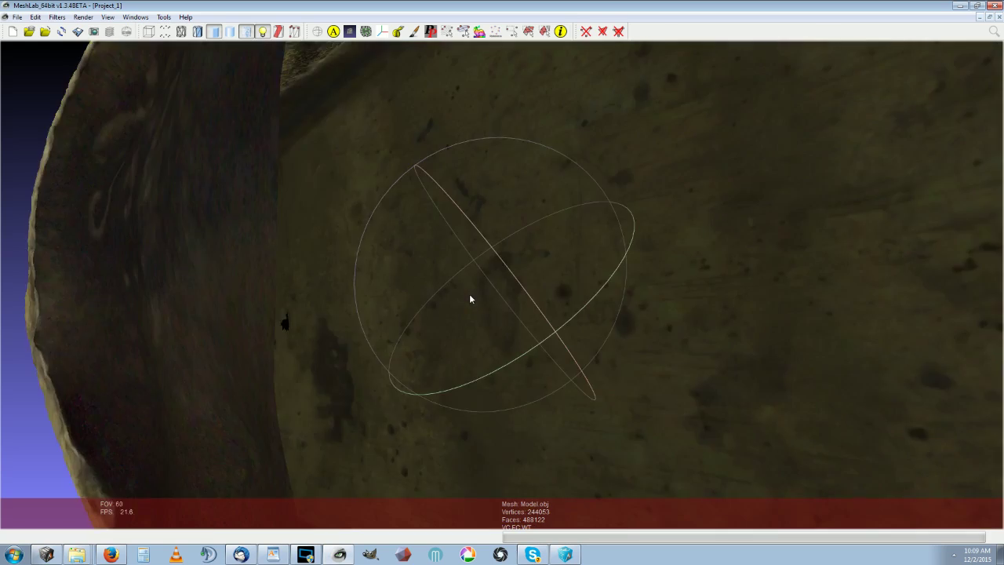
drag(469, 298, 661, 179)
click(995, 5)
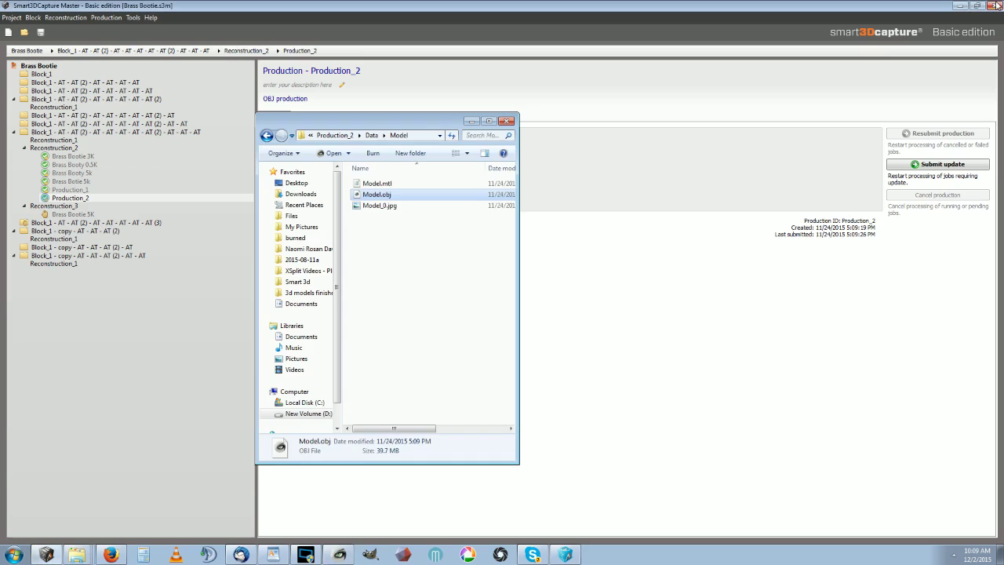
click(995, 6)
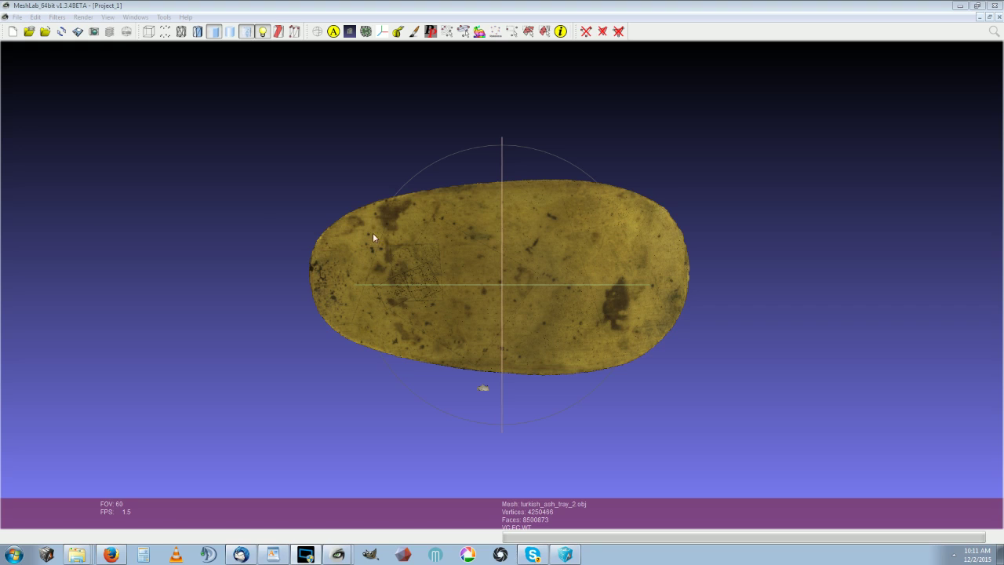
- Examine the turkish_ash_tray_2.obj model in MeshLab from its sole around to its decorated side
click(501, 183)
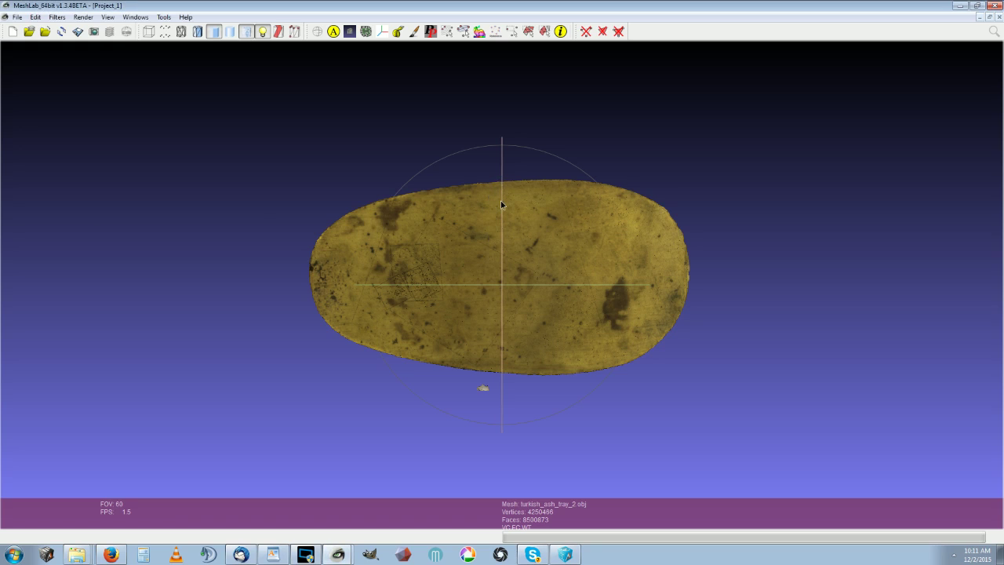
drag(502, 205, 519, 444)
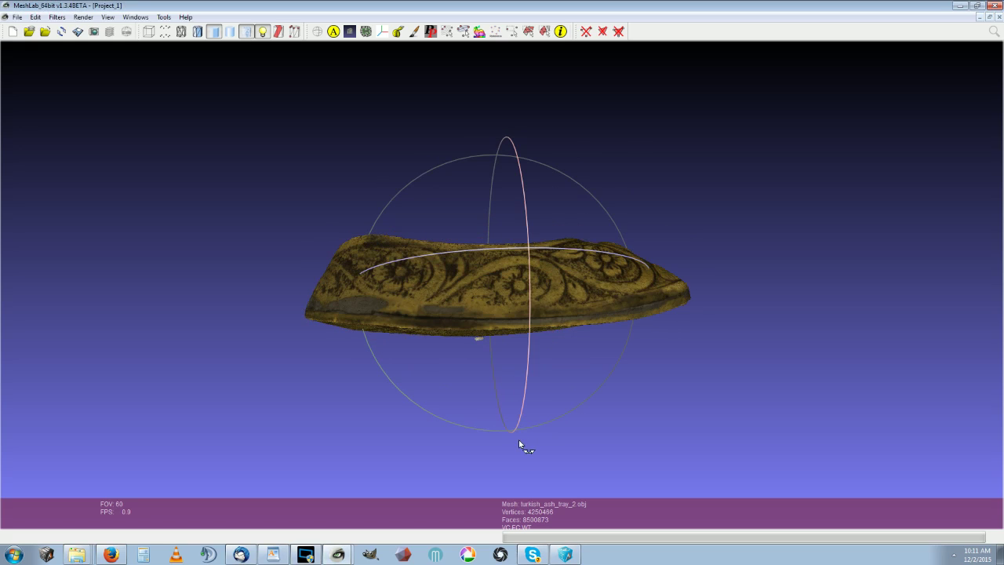
drag(524, 286, 527, 336)
scroll(432, 361, down, 5)
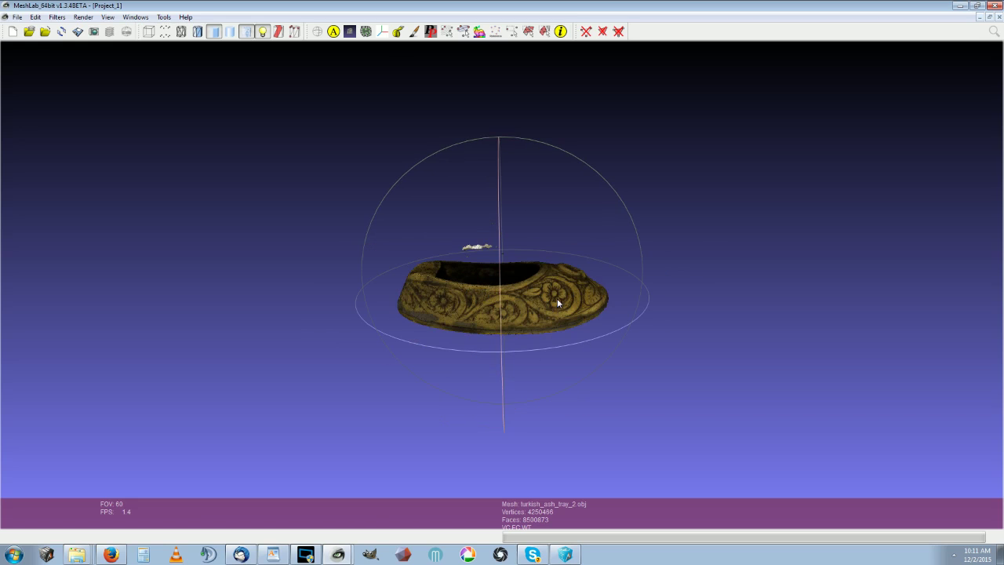
scroll(557, 298, up, 5)
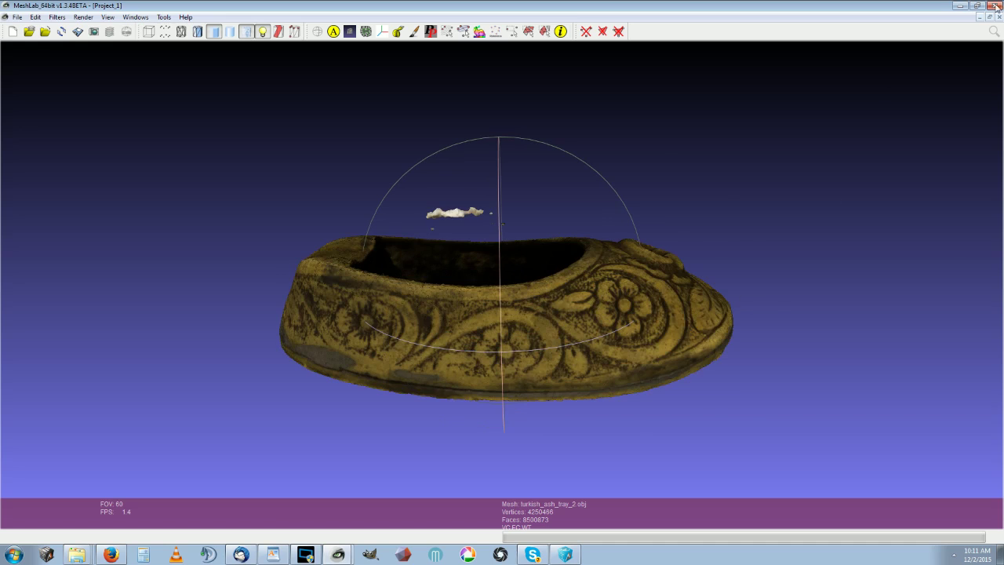
- Restore the turkish_ash_tray_2.obj and Model.obj MeshLab windows down from full screen
click(976, 5)
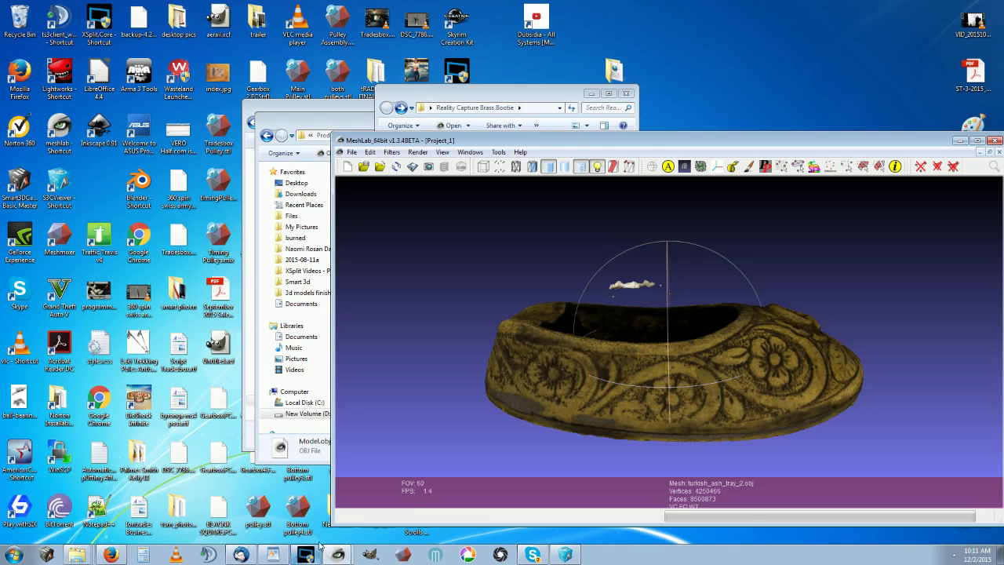
mouse_move(337, 554)
click(332, 516)
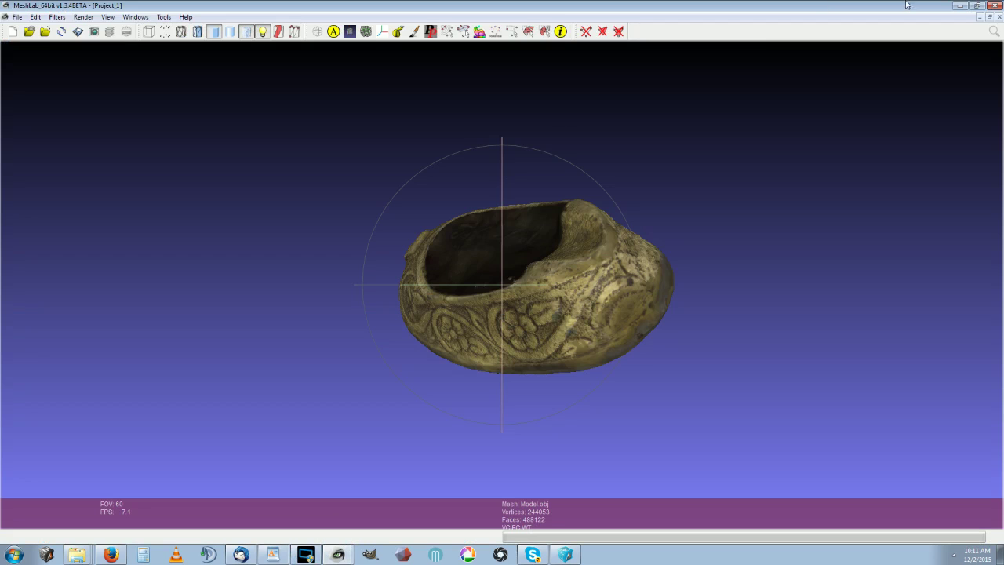
click(977, 5)
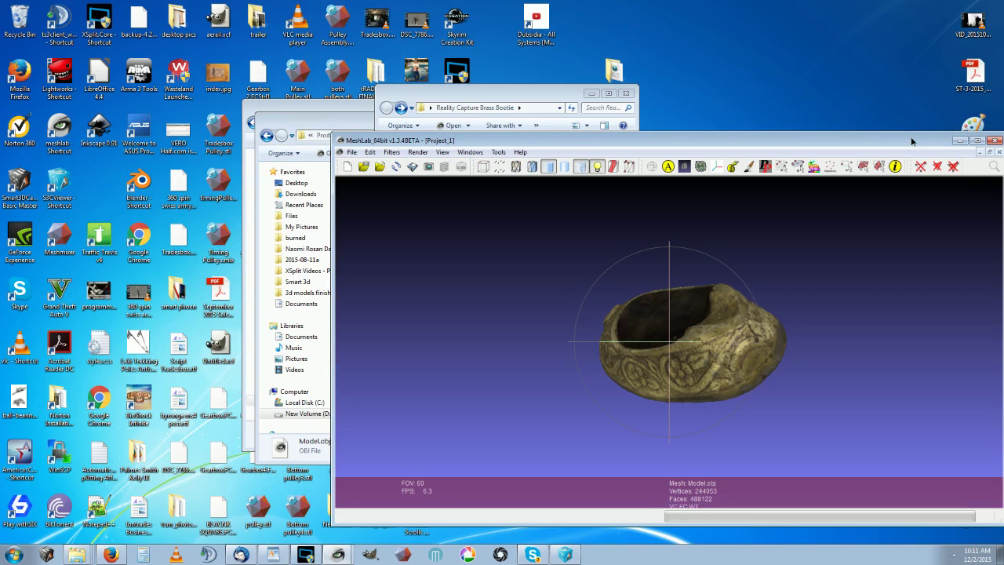
- Move the Model.obj MeshLab window to the screen's left half and enlarge it to nearly full height
drag(911, 141, 571, 103)
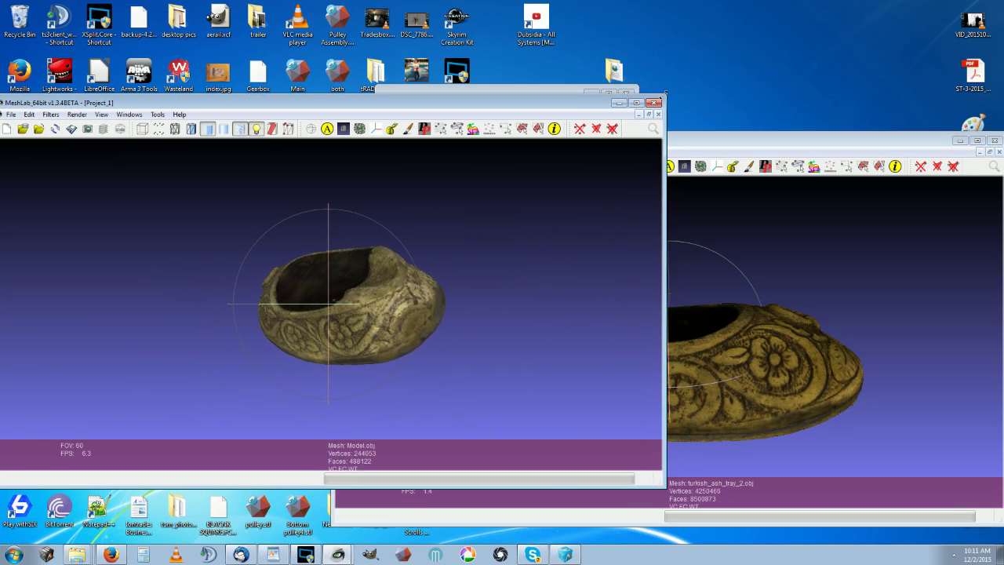
drag(667, 98, 529, 3)
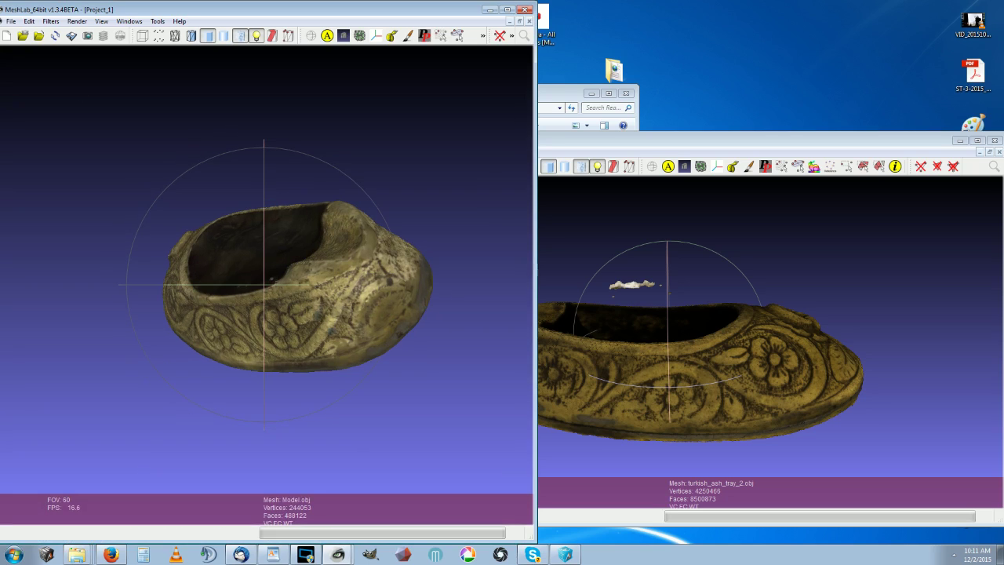
mouse_move(0, 130)
mouse_down()
mouse_move(27, 130)
mouse_move(2, 130)
mouse_up()
- Narrow the turkish_ash_tray_2.obj window and stretch it to full height beside the Model.obj window
click(758, 142)
drag(758, 145, 748, 139)
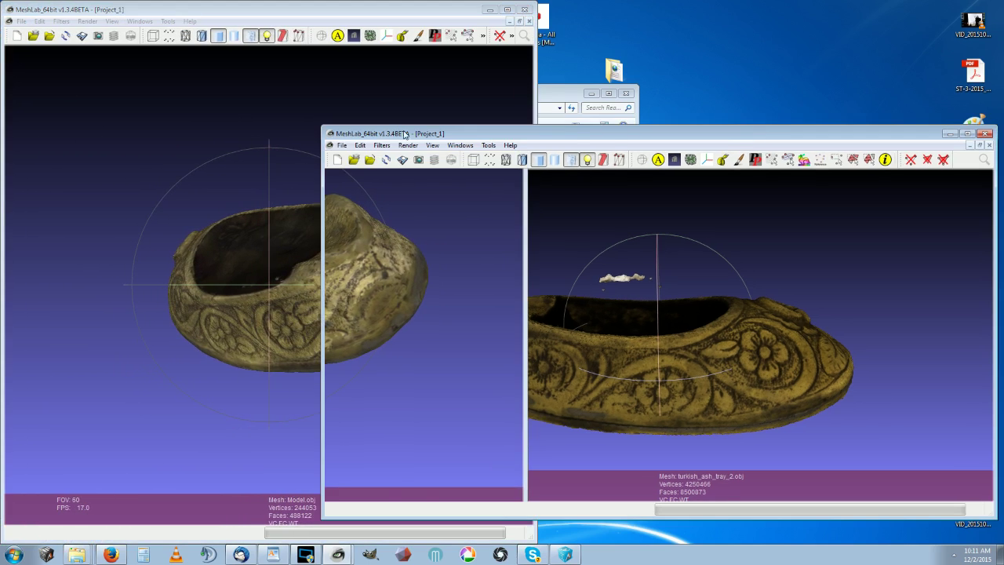
drag(323, 128, 380, 128)
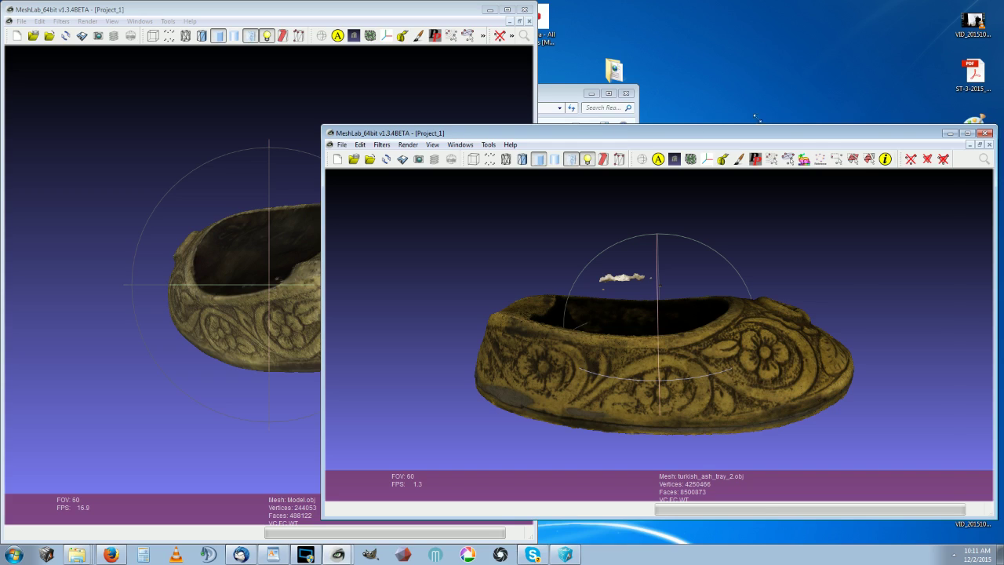
drag(757, 119, 836, 144)
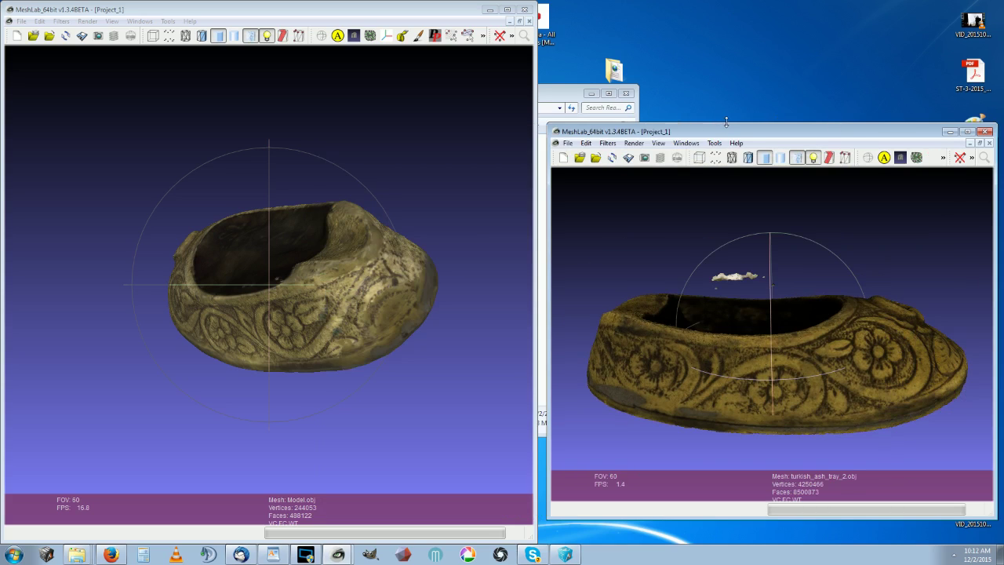
drag(726, 123, 730, 3)
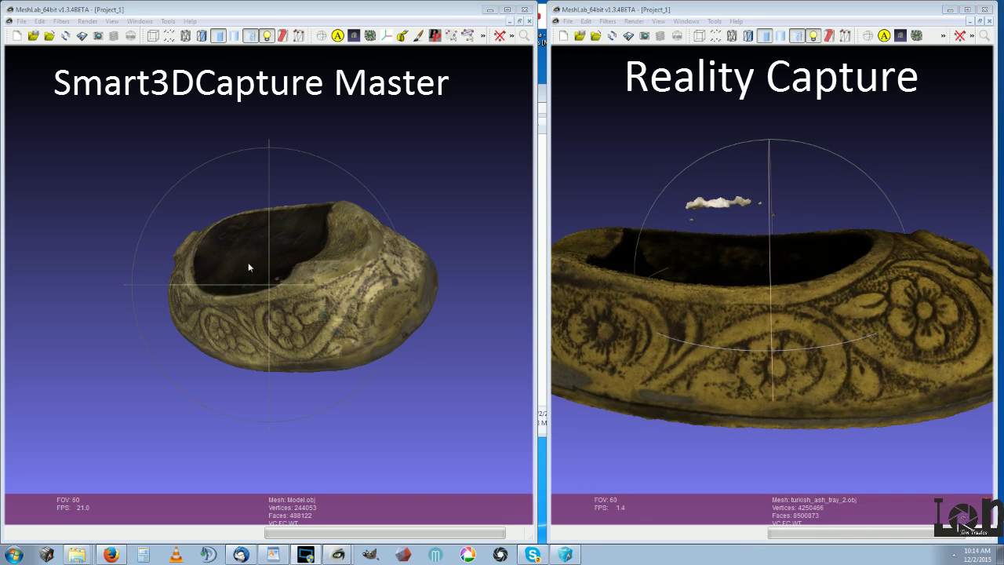
- Compare both booties with mesh edges overlaid on their surfaces, and restore flat shading in both windows
click(249, 268)
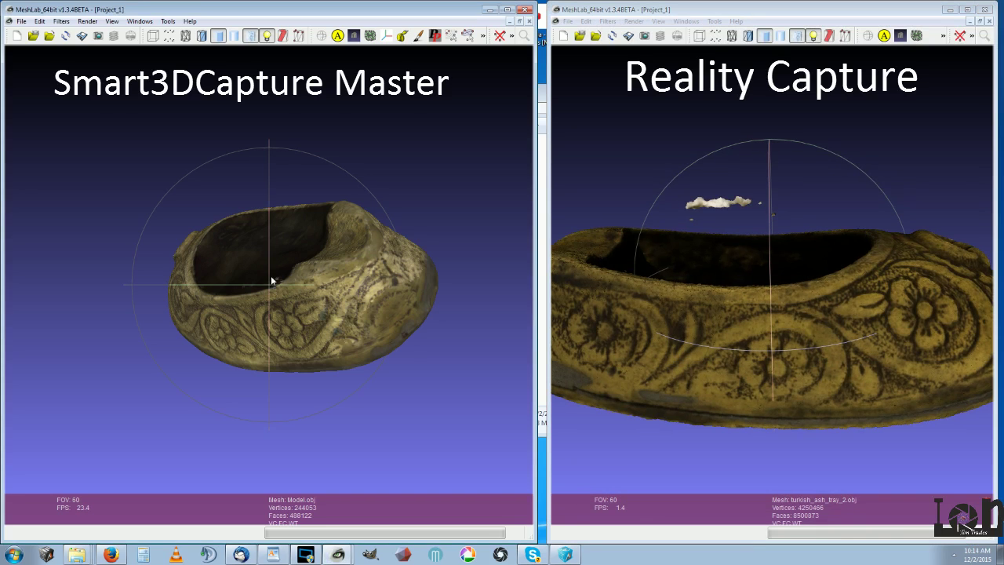
click(202, 35)
click(746, 37)
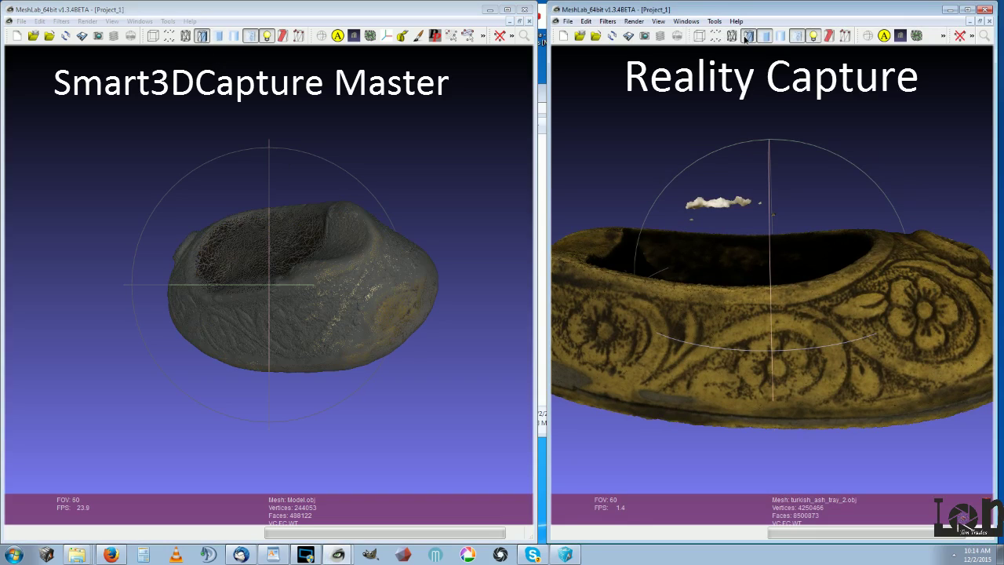
click(747, 36)
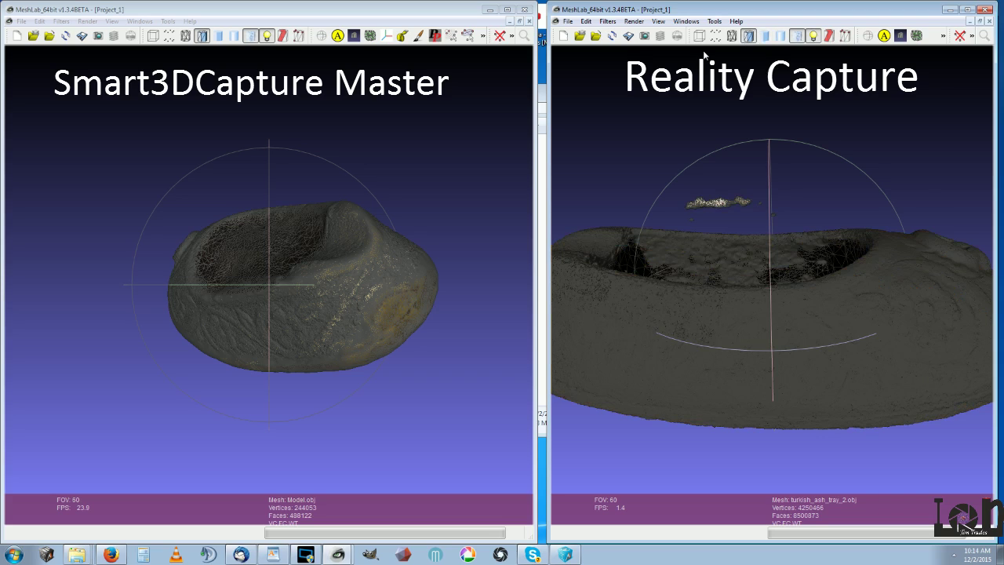
click(764, 38)
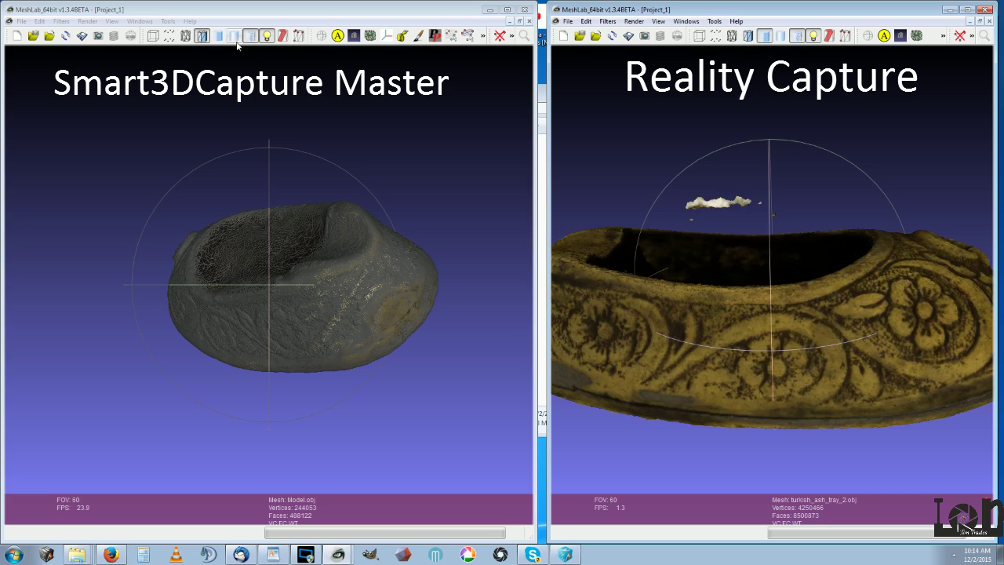
click(219, 37)
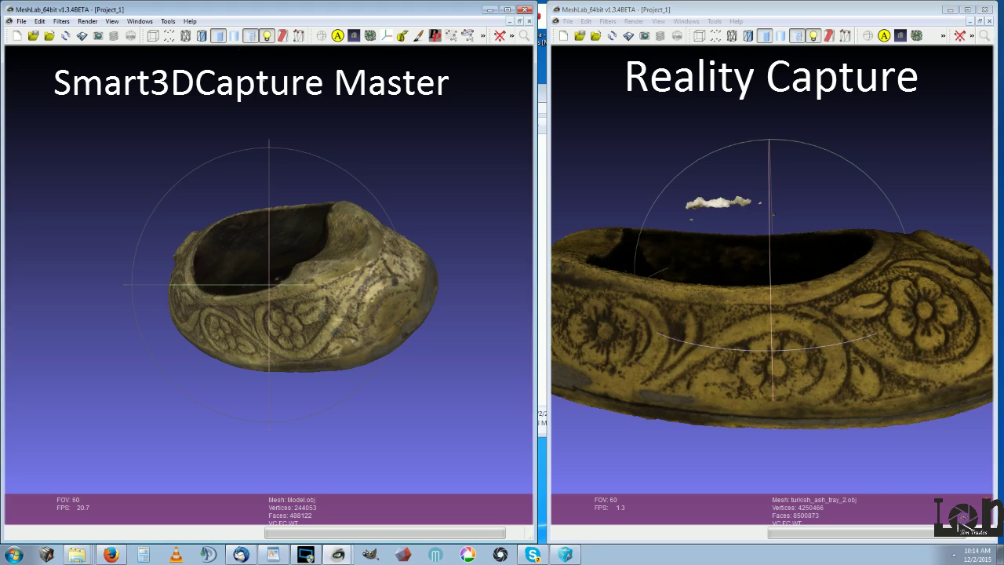
- Turn Model.obj and turkish_ash_tray_2.obj to matching angles to compare their soles and lower edges
drag(289, 289, 405, 251)
click(855, 330)
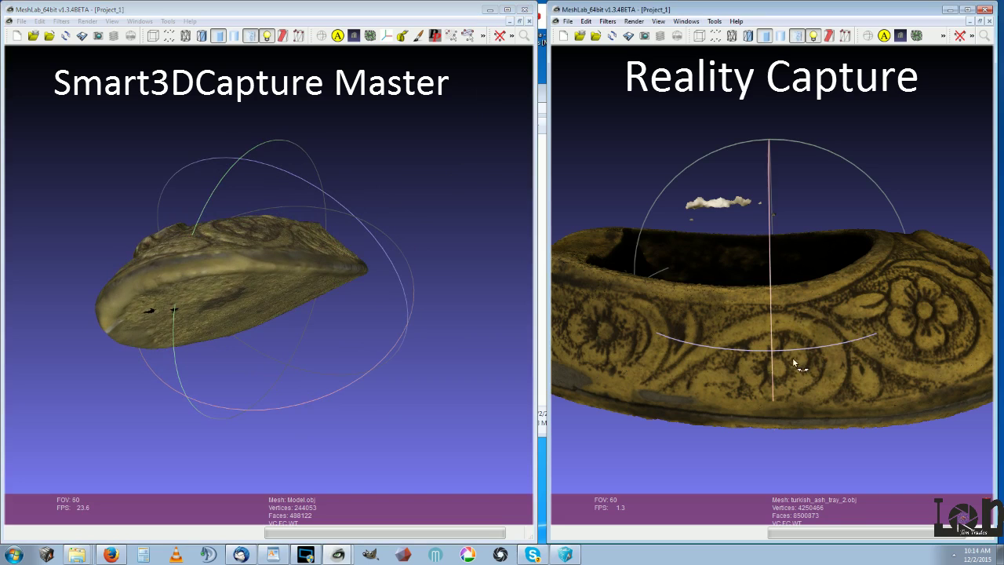
drag(708, 364, 895, 271)
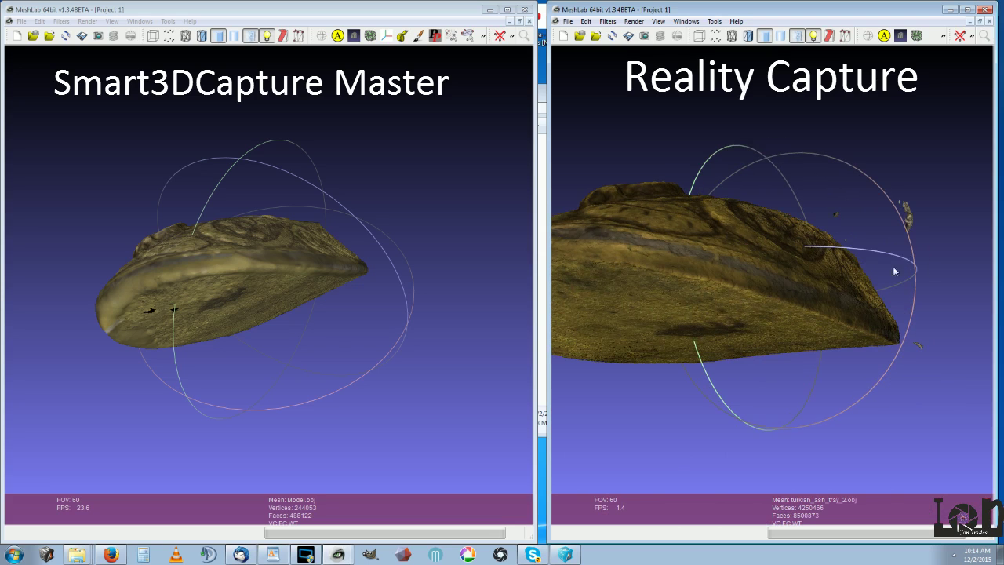
- Widen the turkish_ash_tray_2.obj window over the gap beside Model.obj, and bring the rounded end of its sole into view
drag(578, 307, 553, 305)
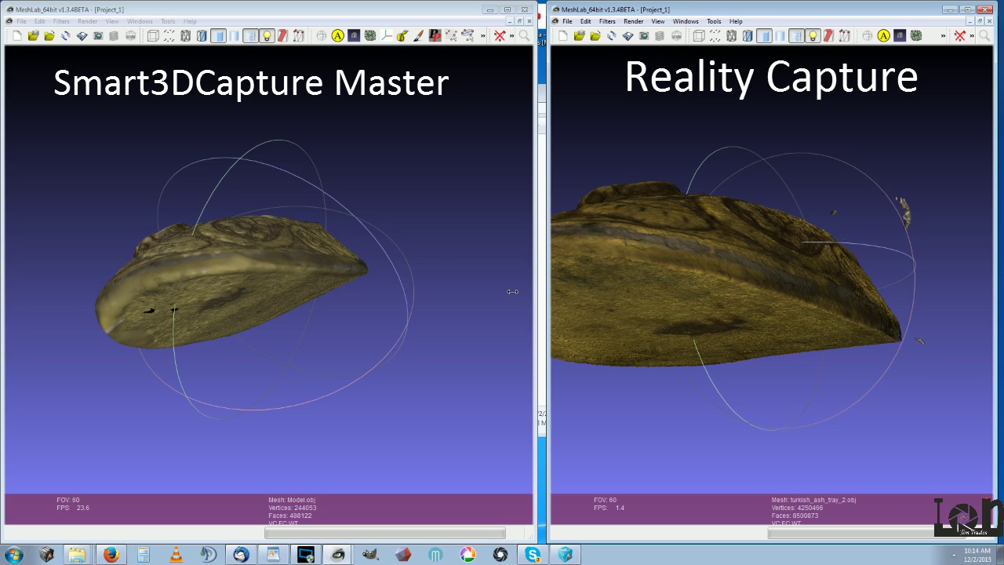
drag(503, 289, 503, 290)
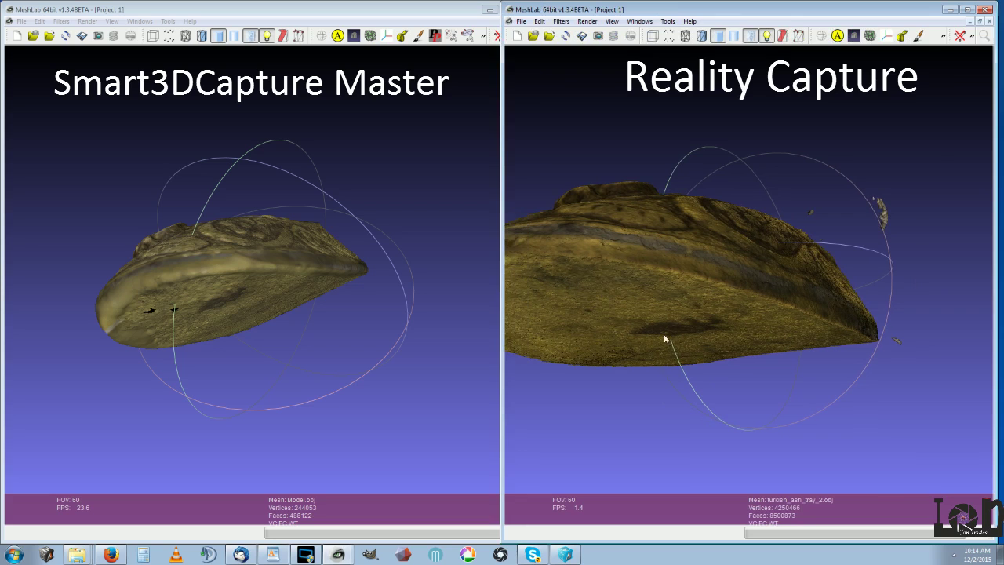
middle_drag(633, 291, 745, 292)
drag(723, 305, 766, 313)
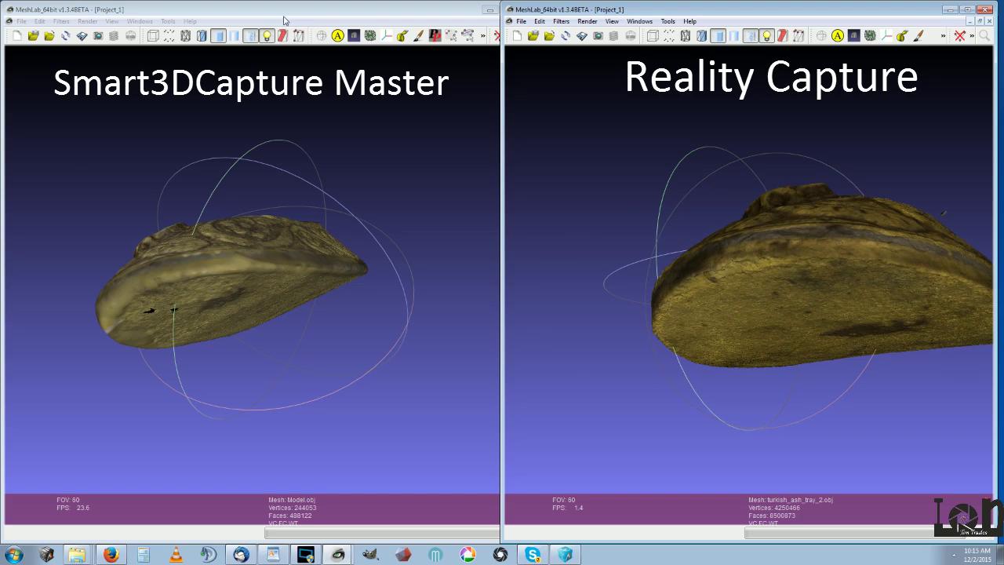
- Display both Model.obj and turkish_ash_tray_2.obj as wireframes
click(202, 37)
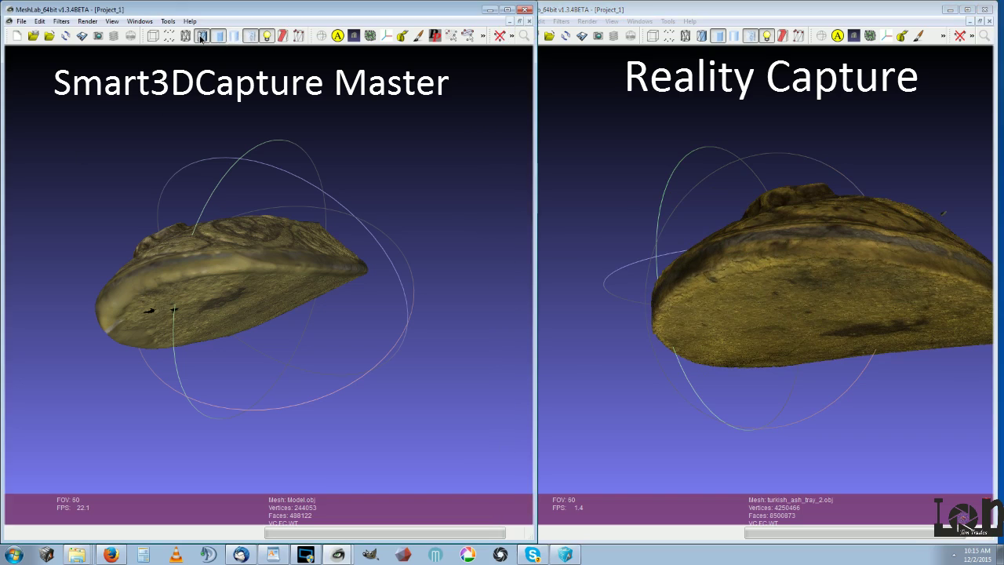
click(202, 37)
click(186, 36)
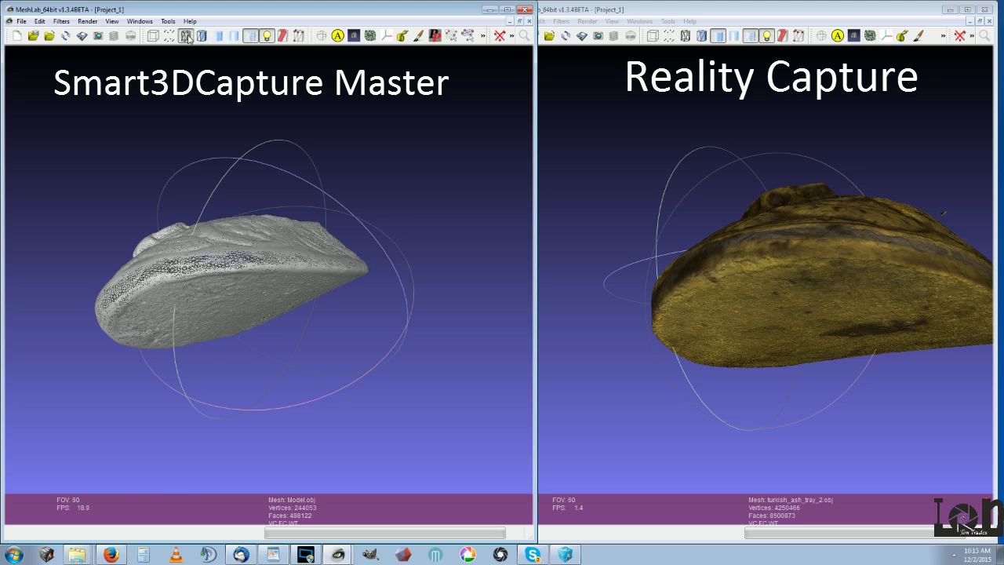
click(686, 37)
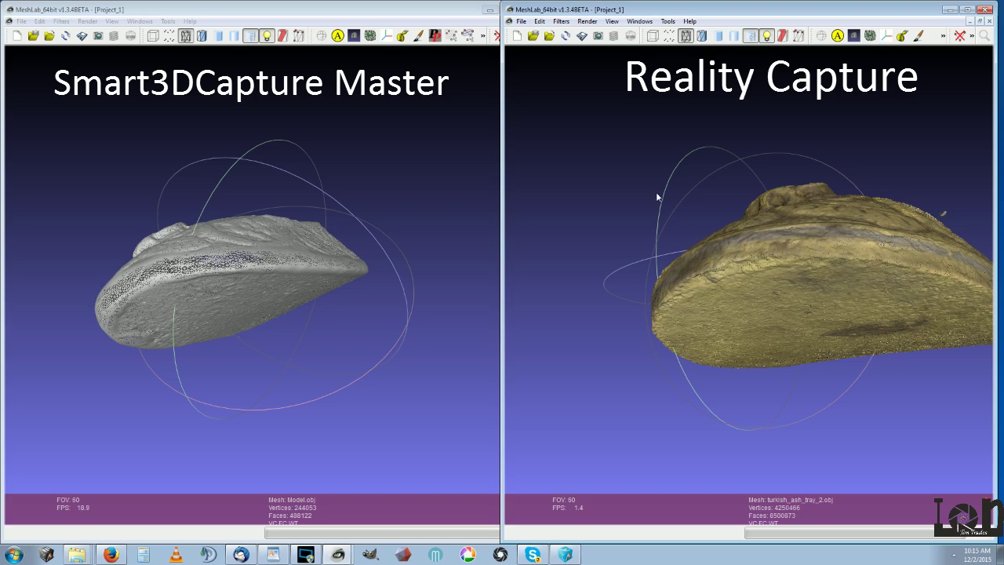
- Examine the triangle density of the turkish_ash_tray_2.obj wireframe close up on the bootie's toe
drag(659, 208, 825, 324)
scroll(778, 325, up, 3)
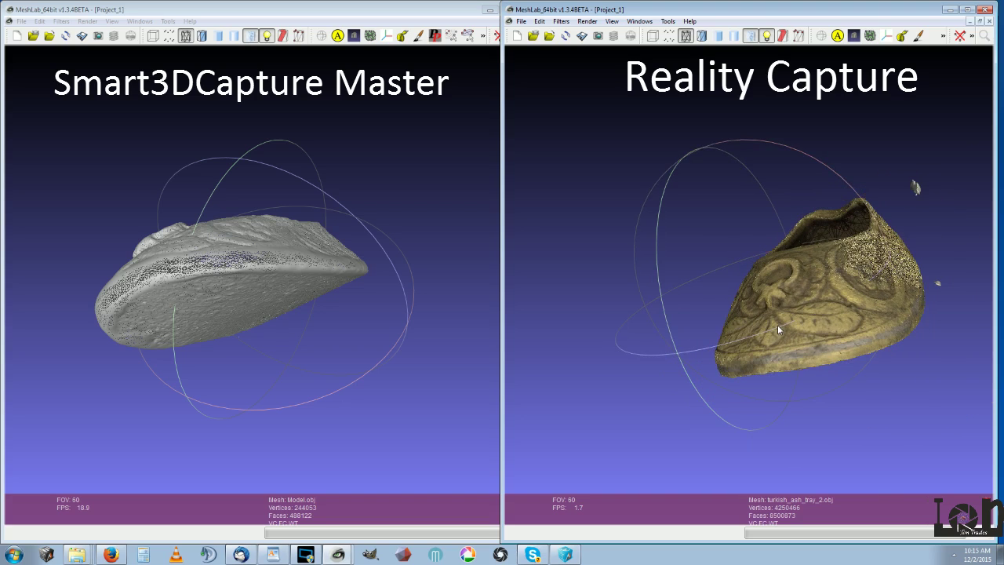
scroll(777, 325, down, 3)
scroll(777, 325, up, 6)
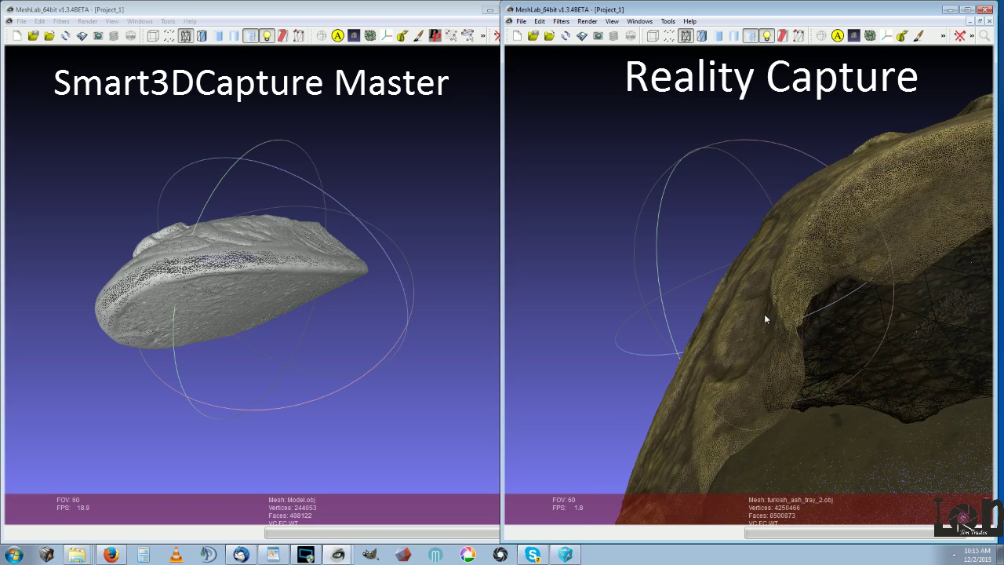
drag(766, 318, 808, 301)
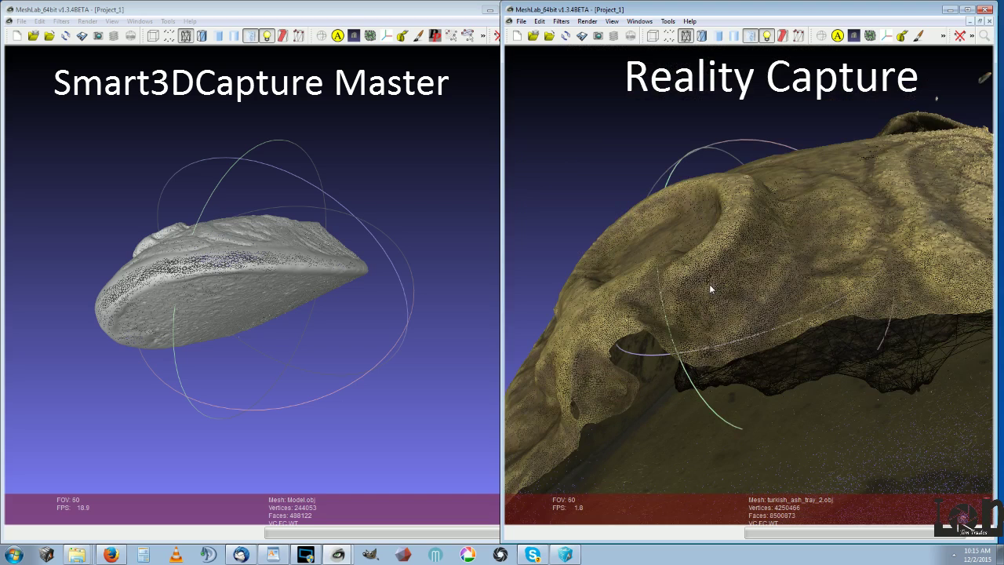
- Turn Model.obj to its toe and examine its wireframe triangles close up
drag(151, 252, 332, 321)
scroll(333, 322, up, 10)
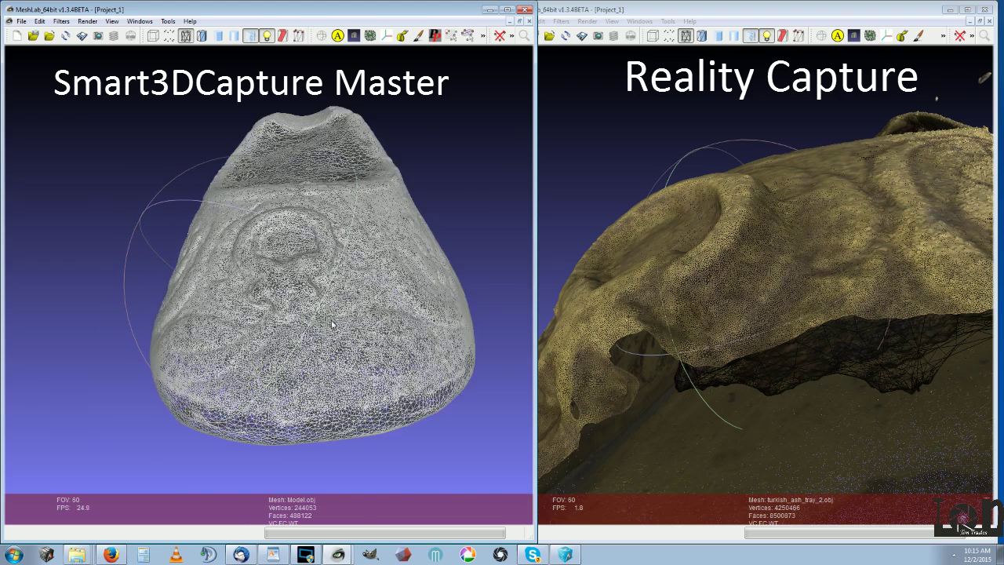
drag(345, 283, 281, 280)
- Examine the wireframe around the crescent and star relief on turkish_ash_tray_2.obj, up close and as a whole
drag(698, 265, 715, 315)
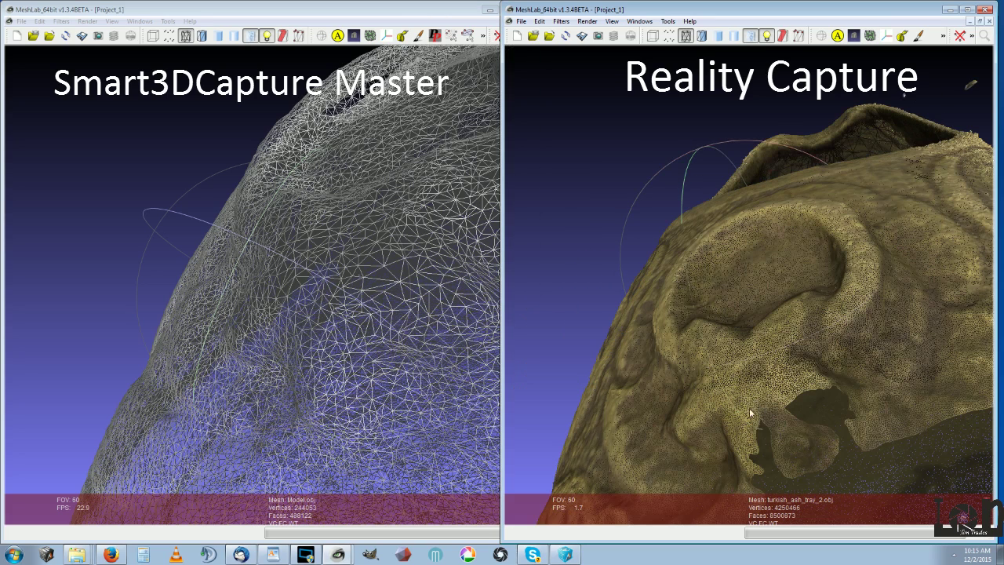
scroll(745, 408, down, 3)
drag(743, 401, 761, 369)
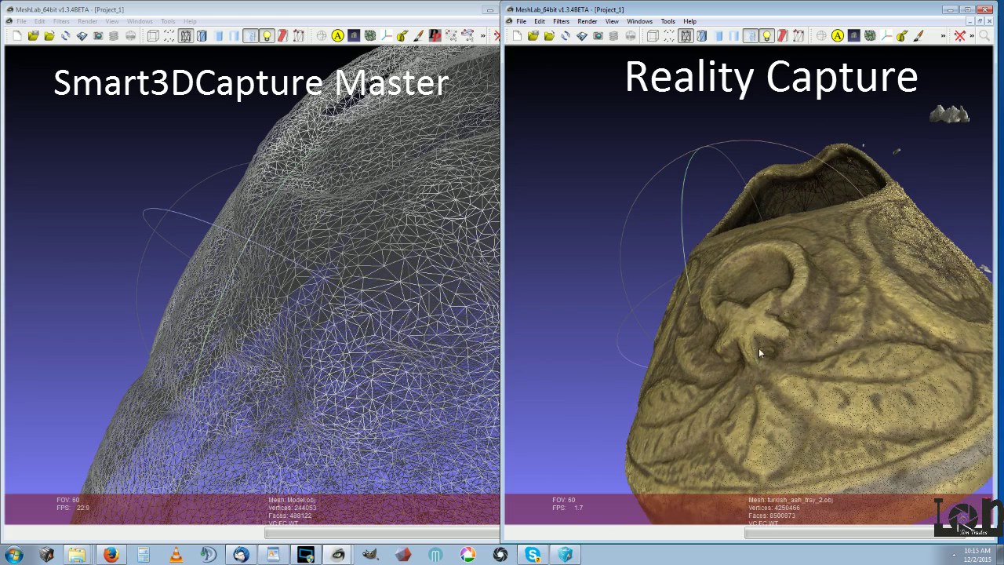
scroll(758, 345, up, 5)
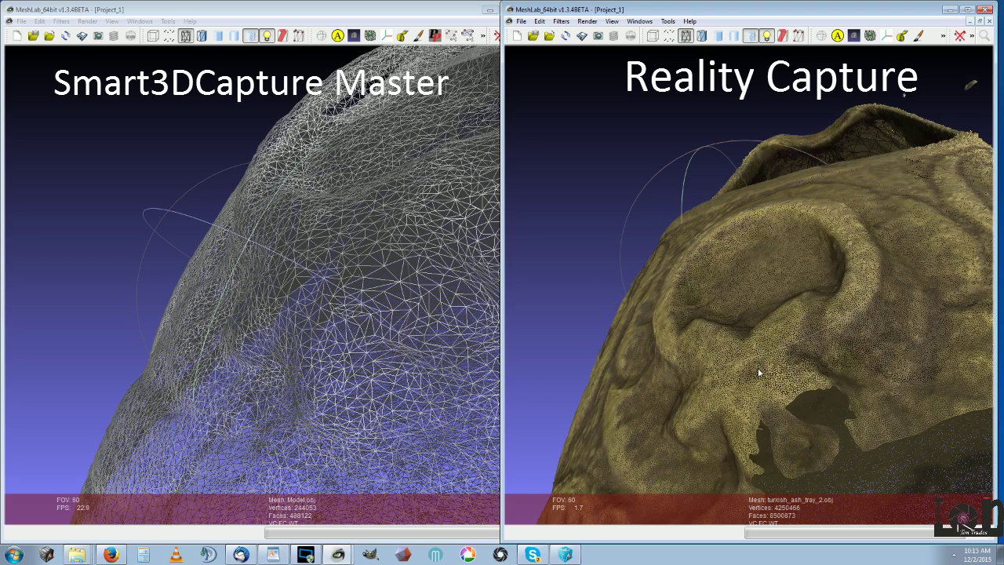
drag(758, 345, 756, 366)
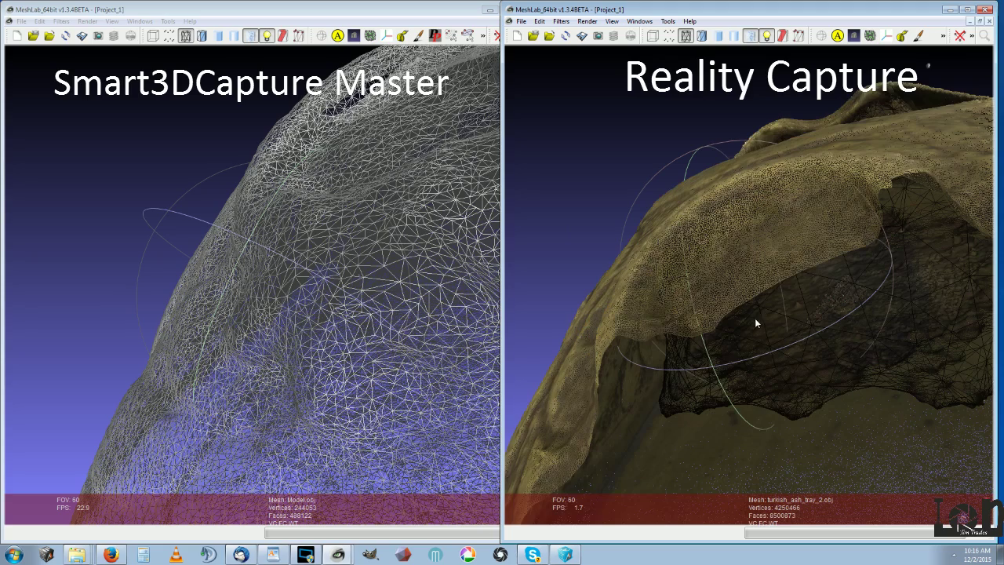
scroll(745, 317, down, 5)
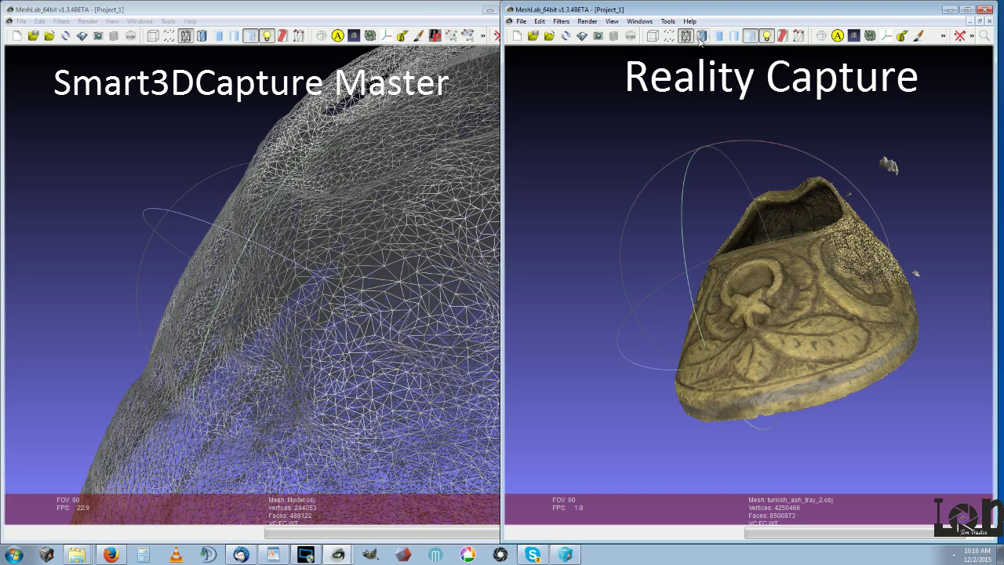
- Switch both models to smooth shading and bring the whole Model.obj bootie back into view
click(733, 37)
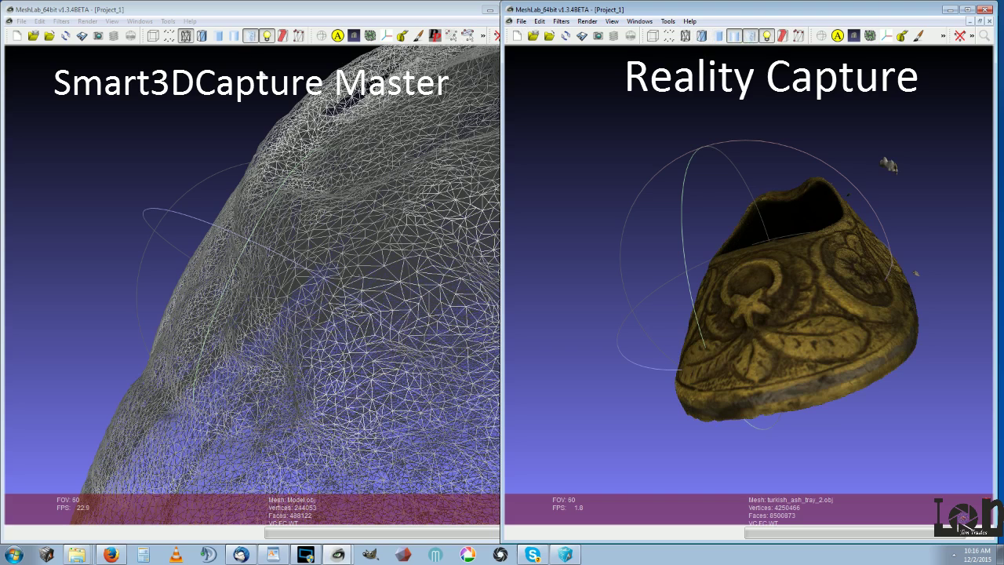
click(234, 36)
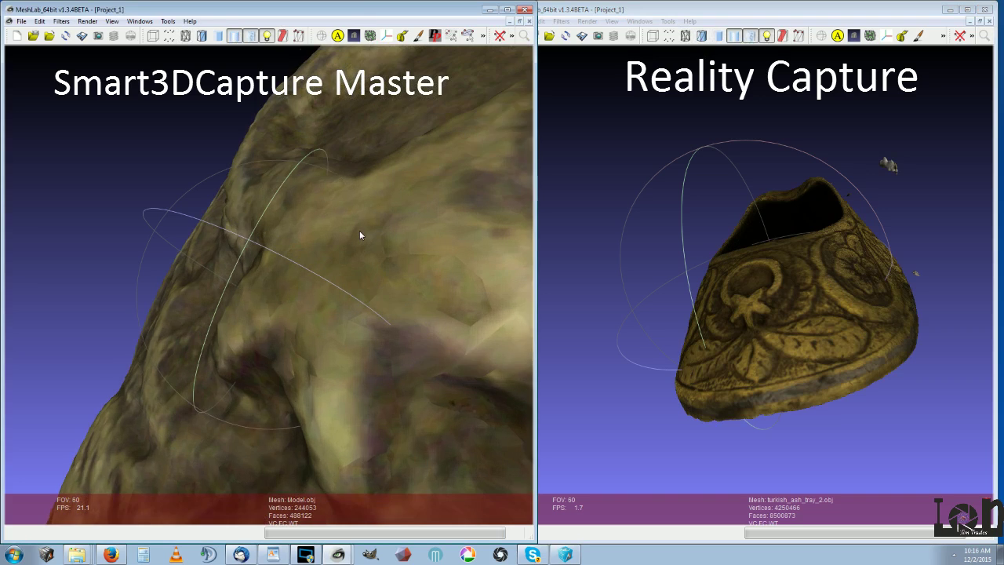
scroll(359, 230, down, 10)
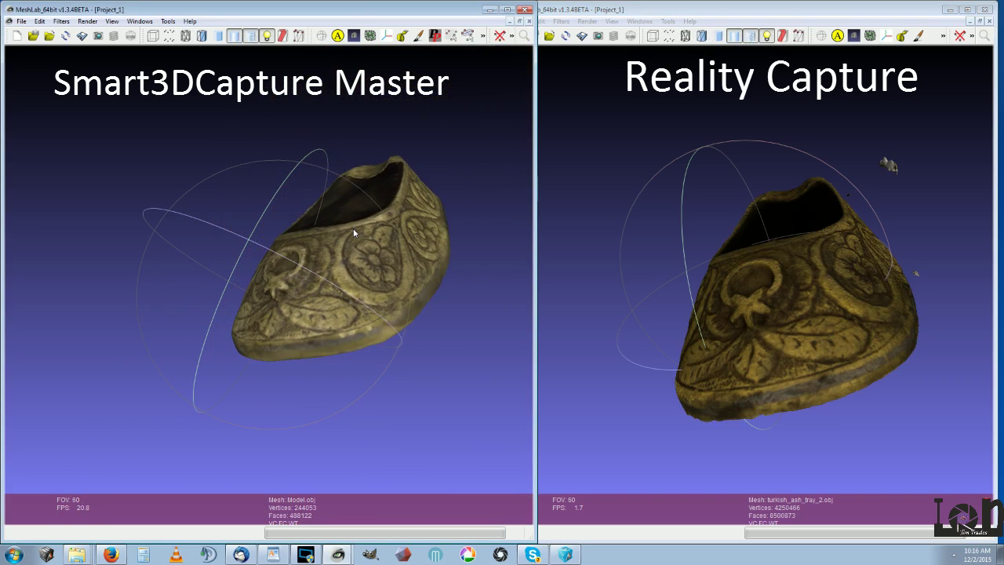
- Turn both smooth-shaded booties to compare the texture of their toes and flower-decorated sides
drag(353, 228, 339, 251)
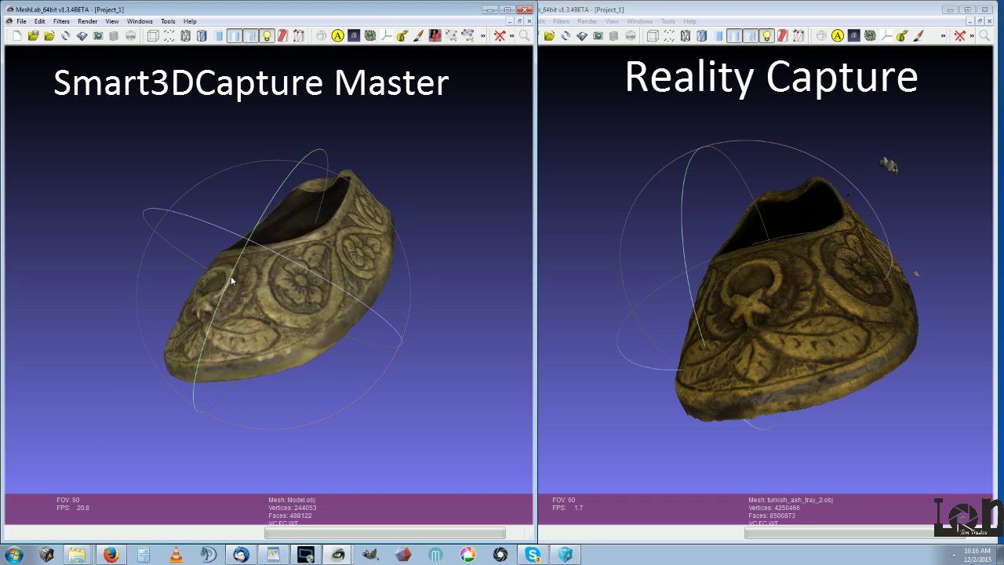
click(814, 304)
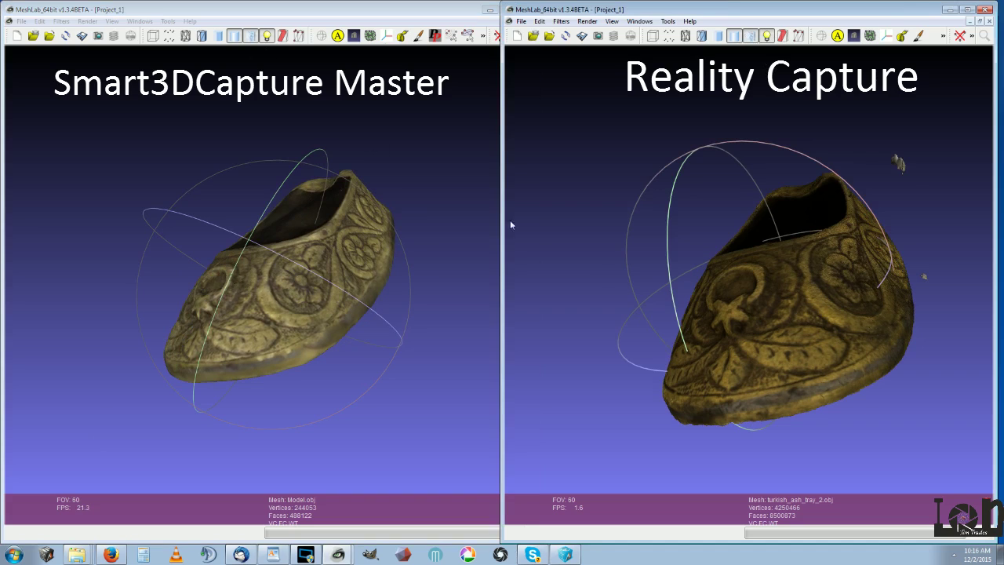
drag(353, 329, 241, 344)
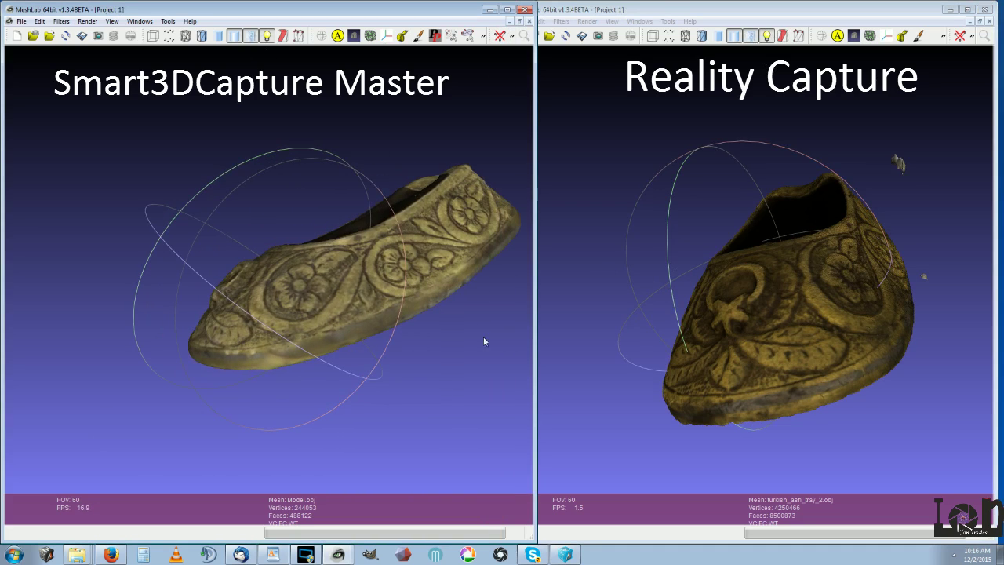
click(761, 320)
drag(885, 280, 637, 353)
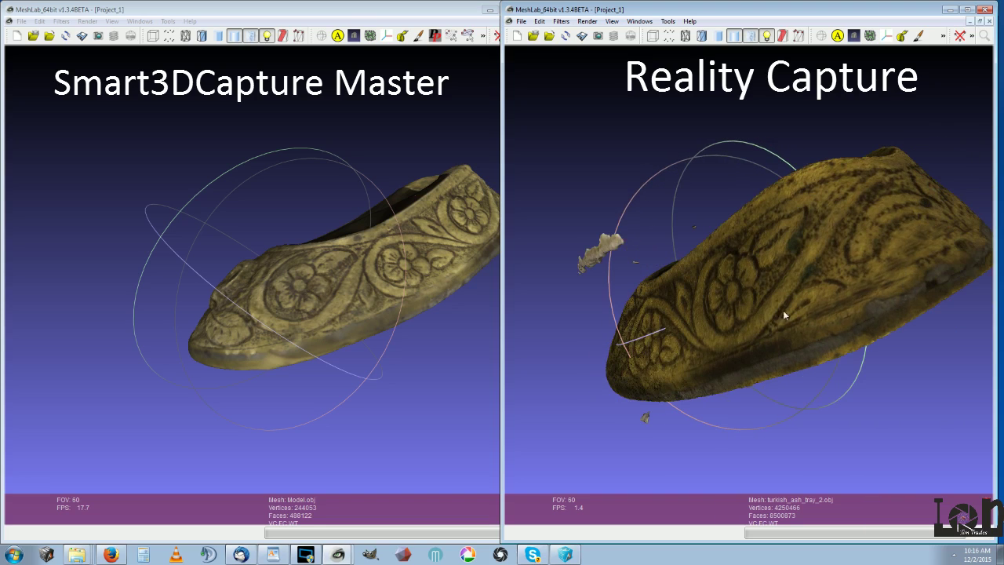
- Turn turkish_ash_tray_2.obj around its heel to examine the texture on the heel and opposite side
drag(784, 315, 879, 282)
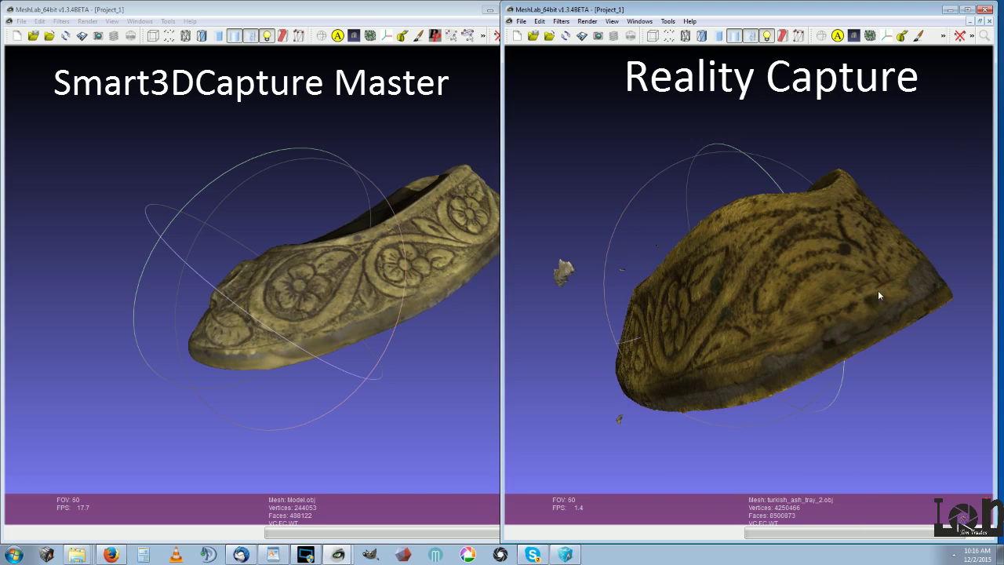
drag(821, 352, 781, 370)
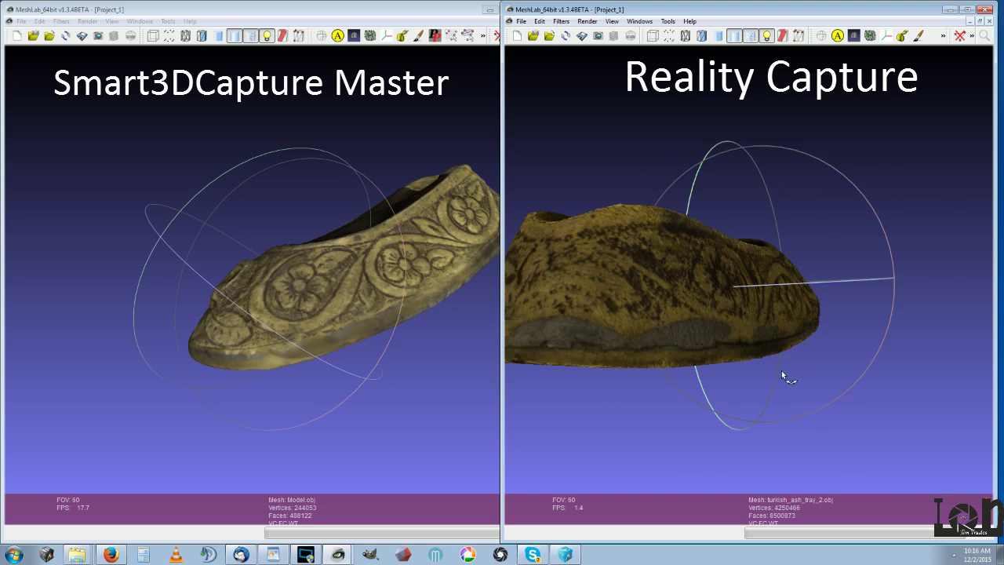
drag(853, 316, 620, 361)
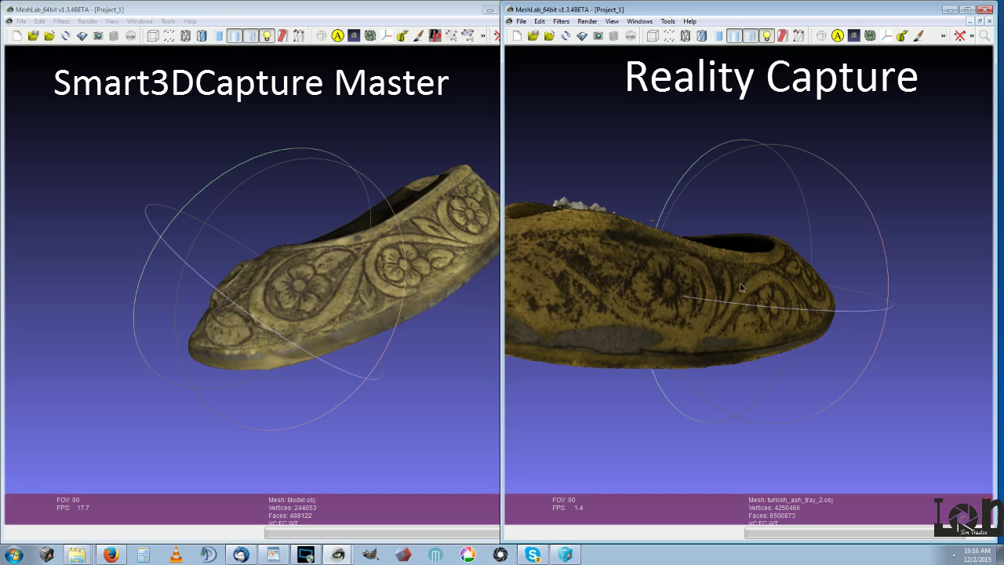
- Turn both booties to view them from above and compare the texture inside their openings
drag(742, 284, 640, 210)
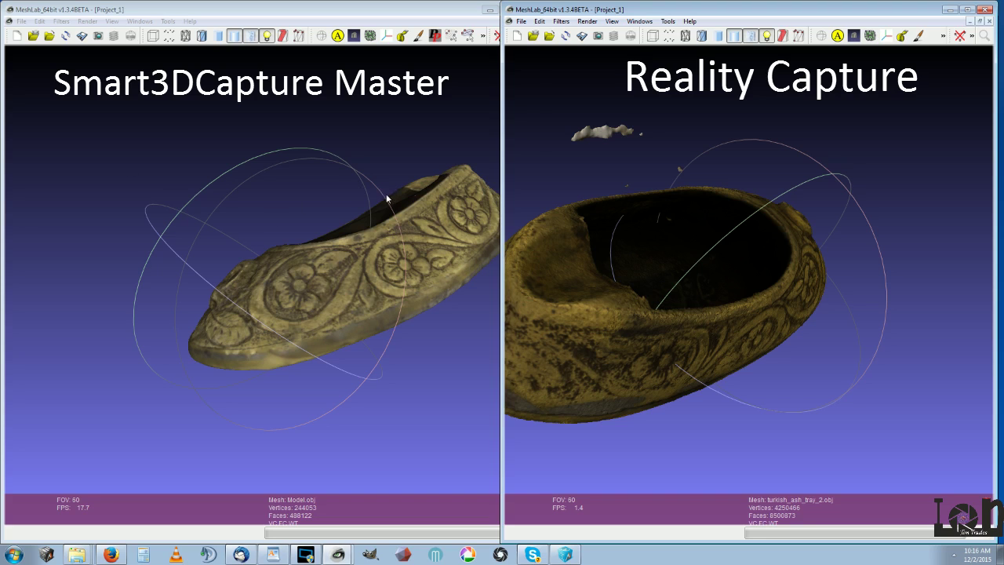
drag(386, 199, 403, 231)
click(683, 288)
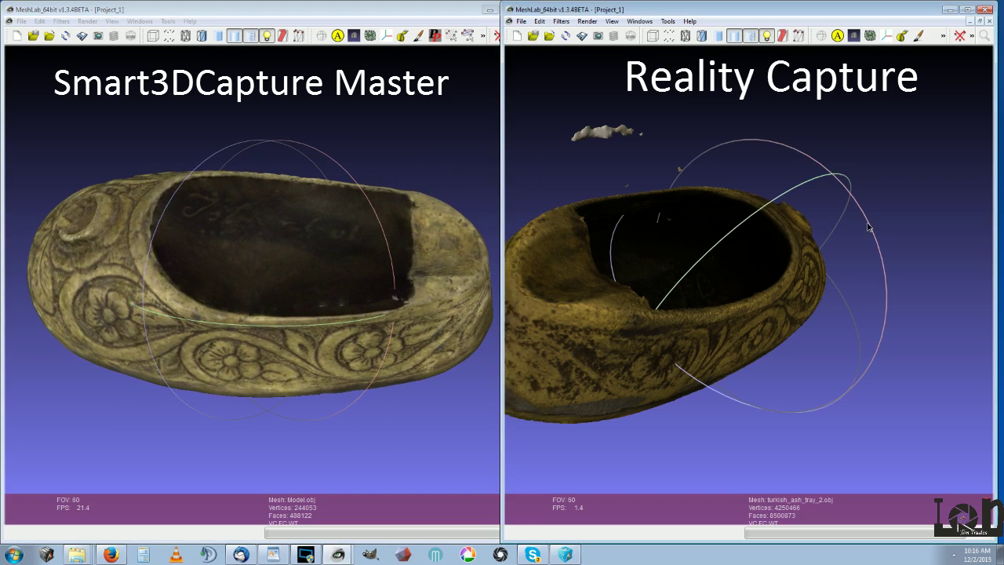
drag(667, 266, 647, 328)
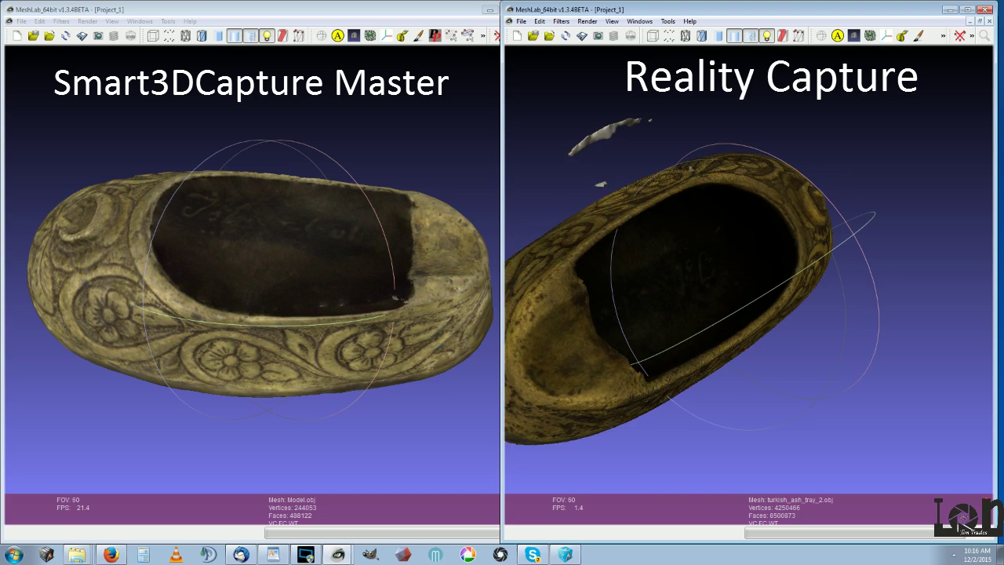